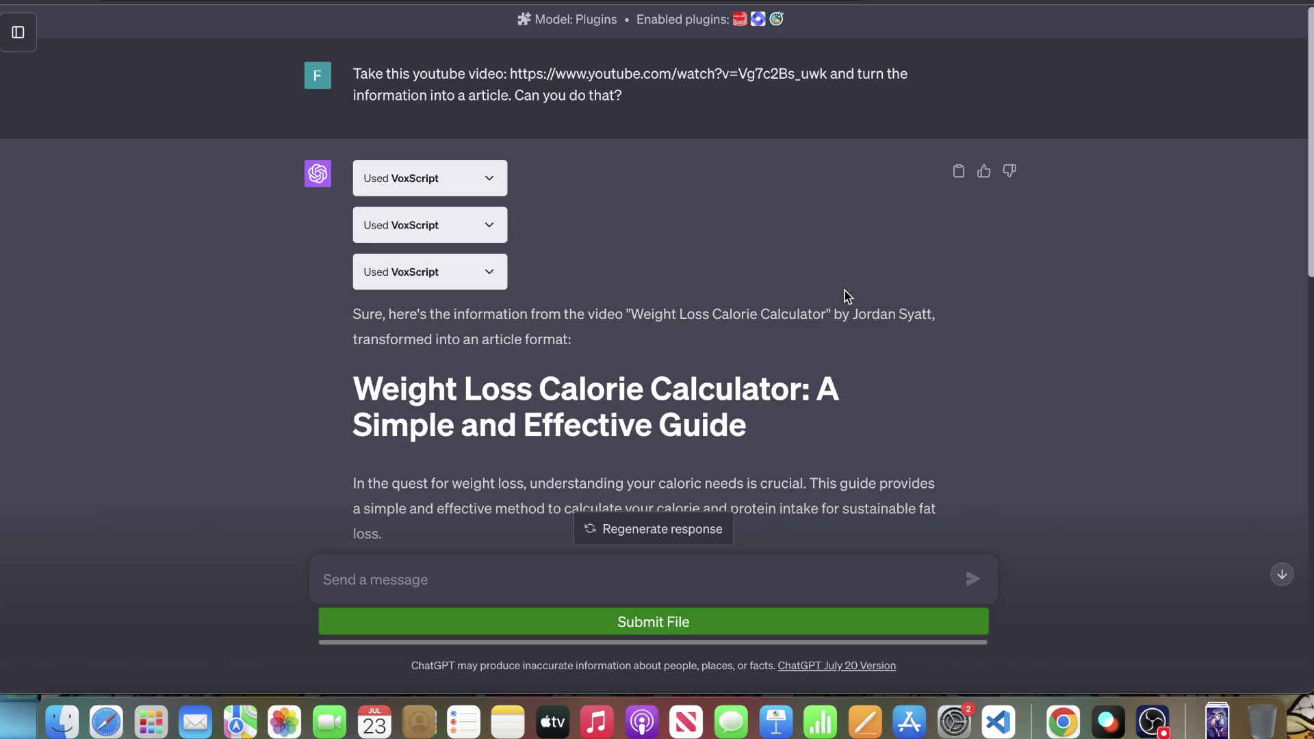
Scroll through the generated calorie and protein fat-loss article
{"action": "scroll", "coordinate": [680, 287], "scroll_direction": "down", "scroll_amount": 1}
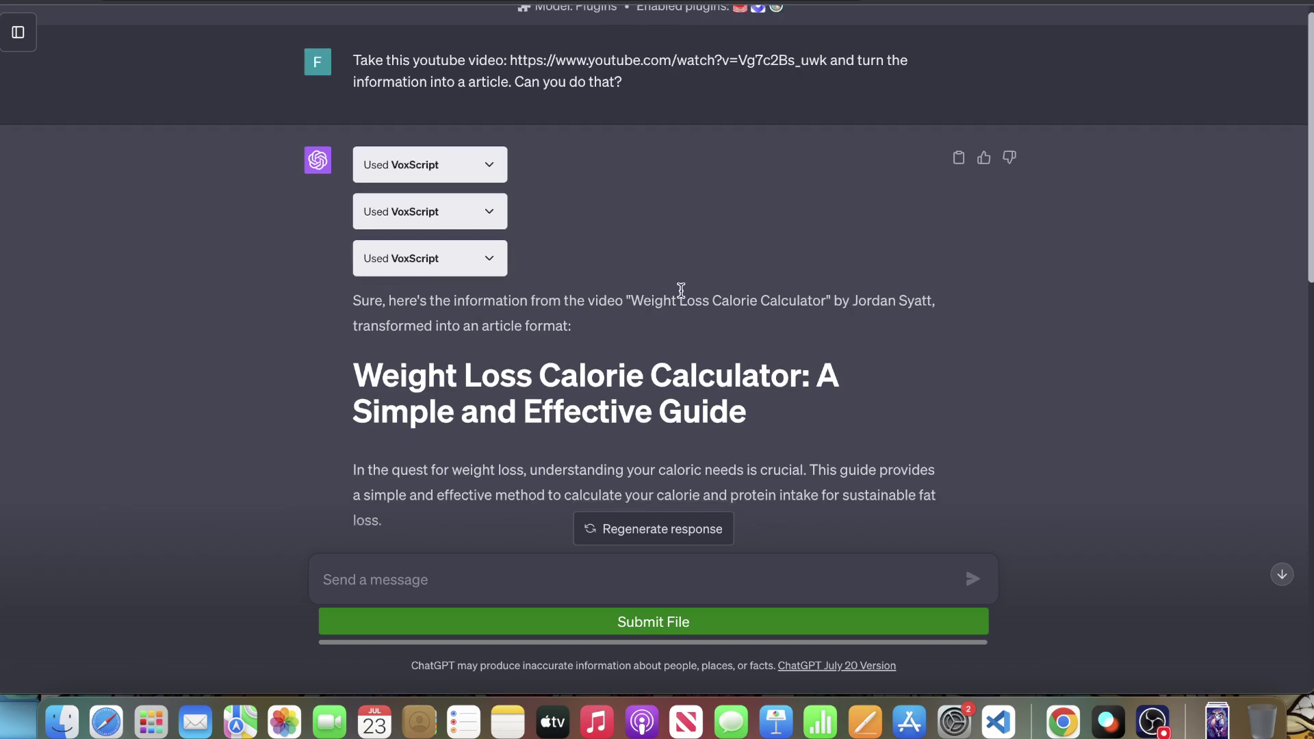
{"action": "scroll", "coordinate": [695, 299], "scroll_direction": "up", "scroll_amount": 1}
{"action": "scroll", "coordinate": [551, 267], "scroll_direction": "down", "scroll_amount": 8}
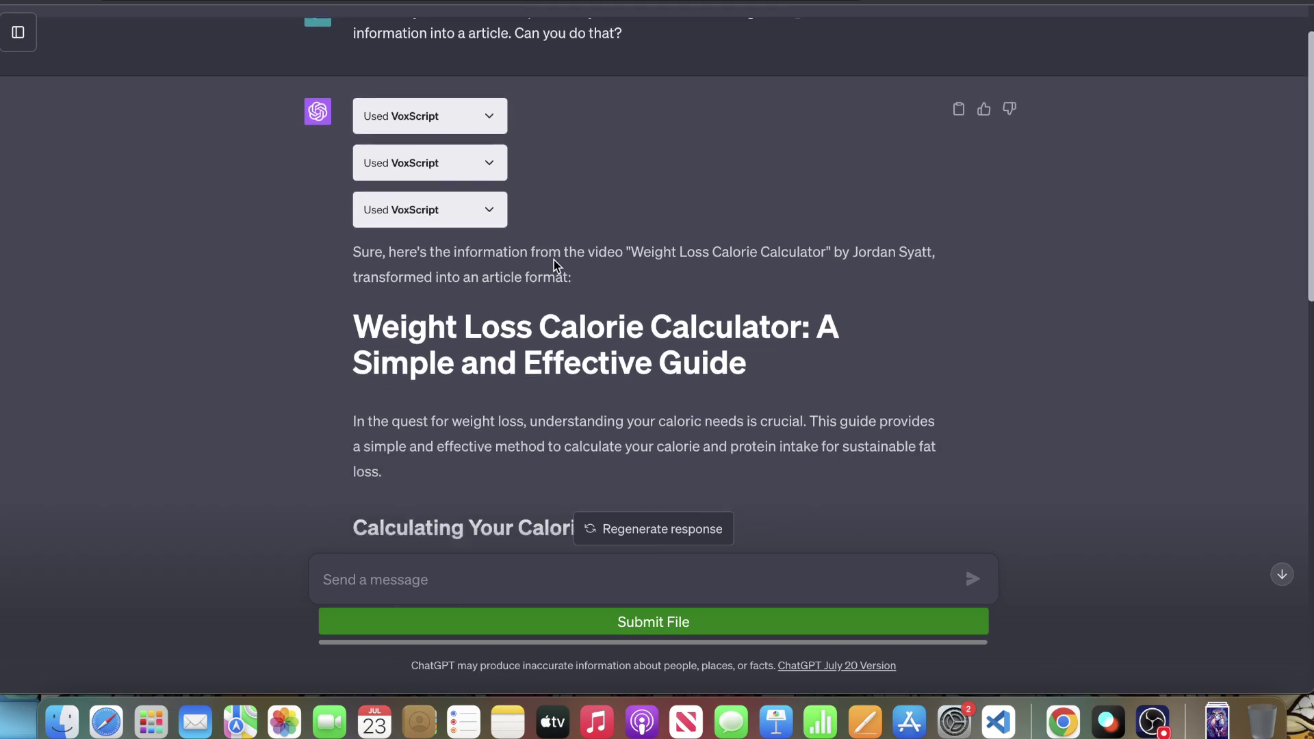
{"action": "scroll", "coordinate": [554, 250], "scroll_direction": "up", "scroll_amount": 8}
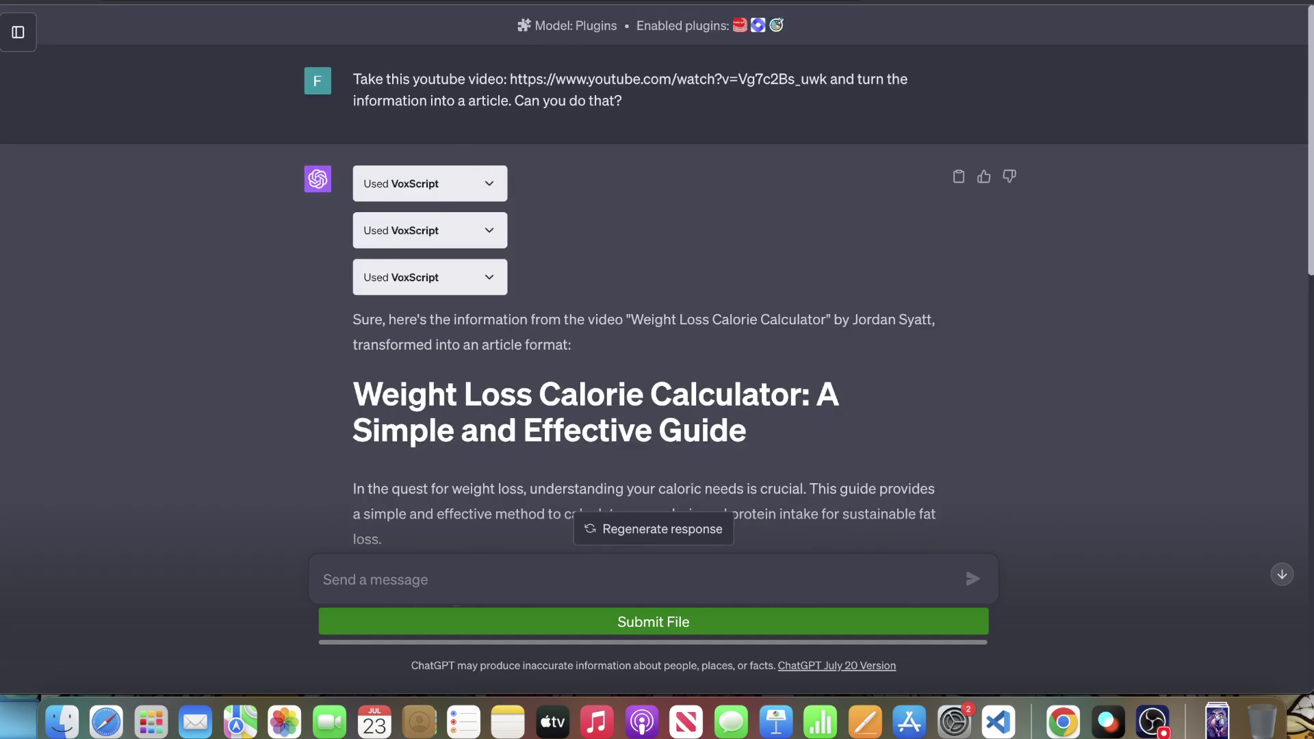
Compare the article against the source YouTube video page
{"action": "left_click", "coordinate": [411, 2]}
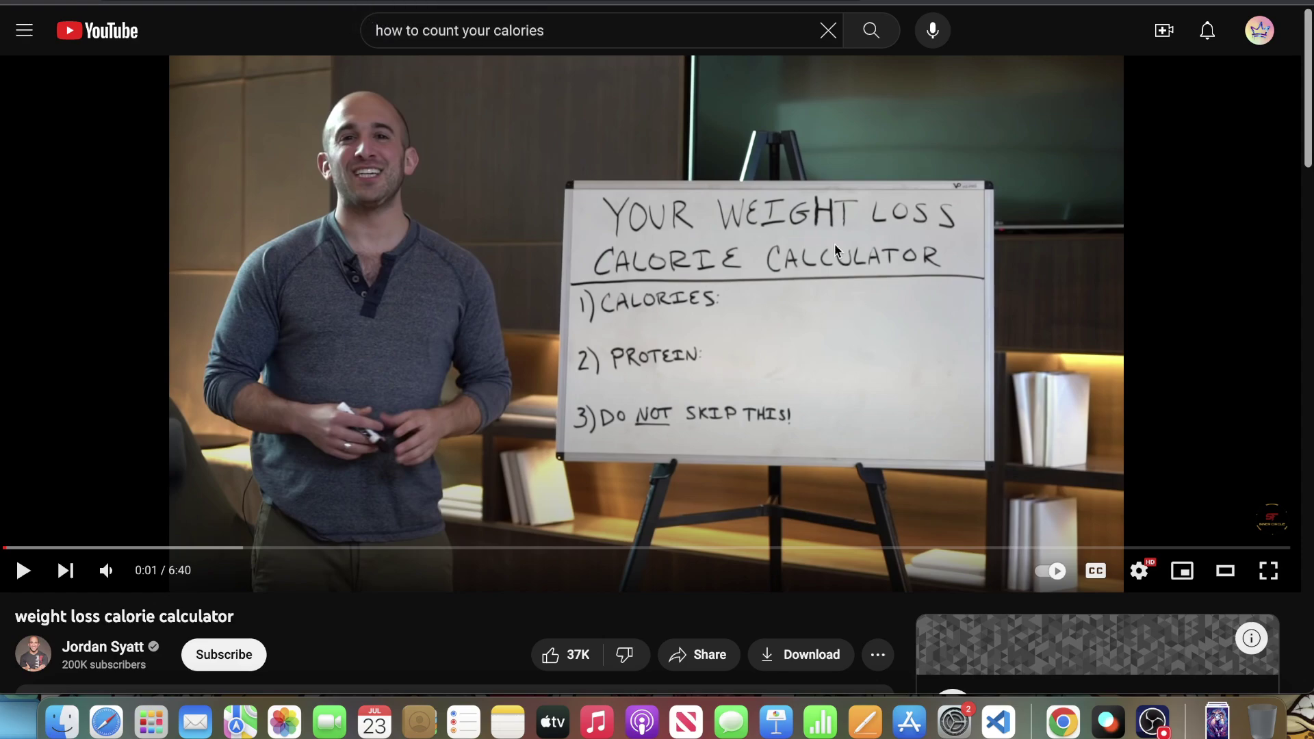
{"action": "scroll", "coordinate": [291, 212], "scroll_direction": "down", "scroll_amount": 3}
{"action": "scroll", "coordinate": [292, 222], "scroll_direction": "up", "scroll_amount": 3}
{"action": "scroll", "coordinate": [89, 635], "scroll_direction": "down", "scroll_amount": 1}
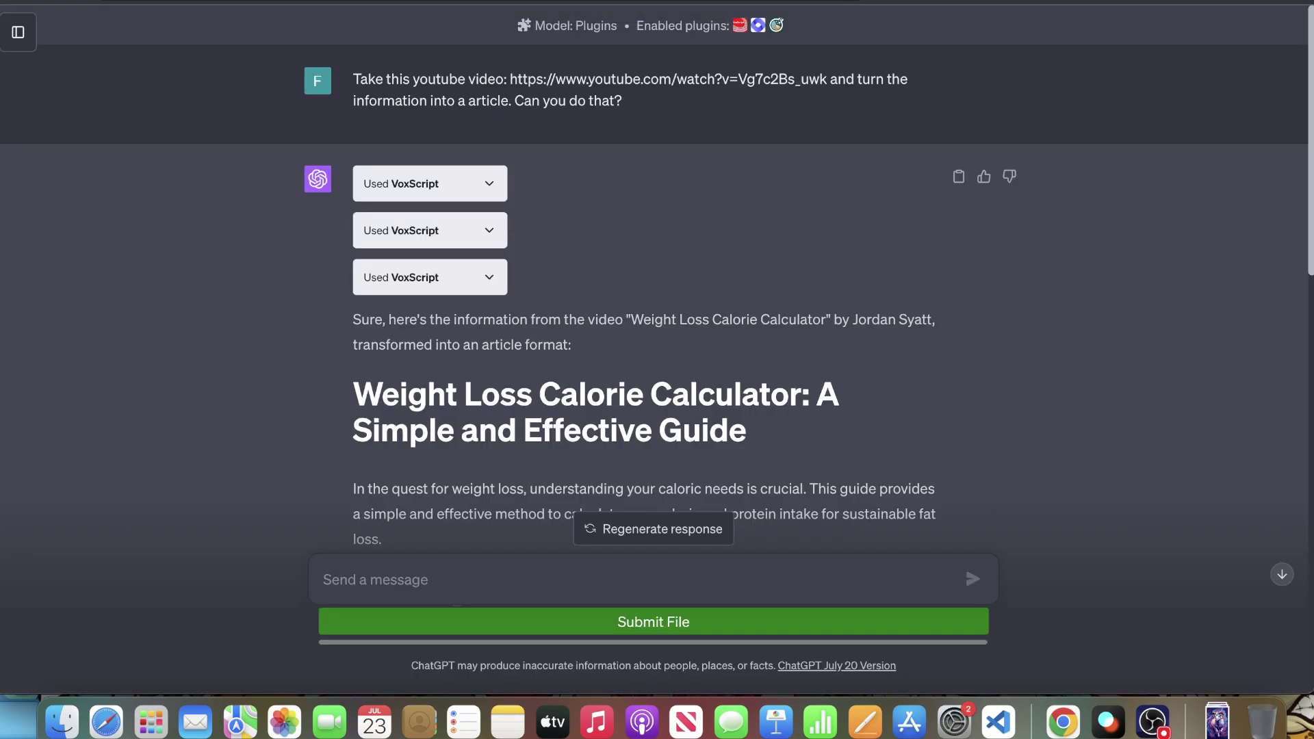
{"action": "scroll", "coordinate": [646, 245], "scroll_direction": "down", "scroll_amount": 10}
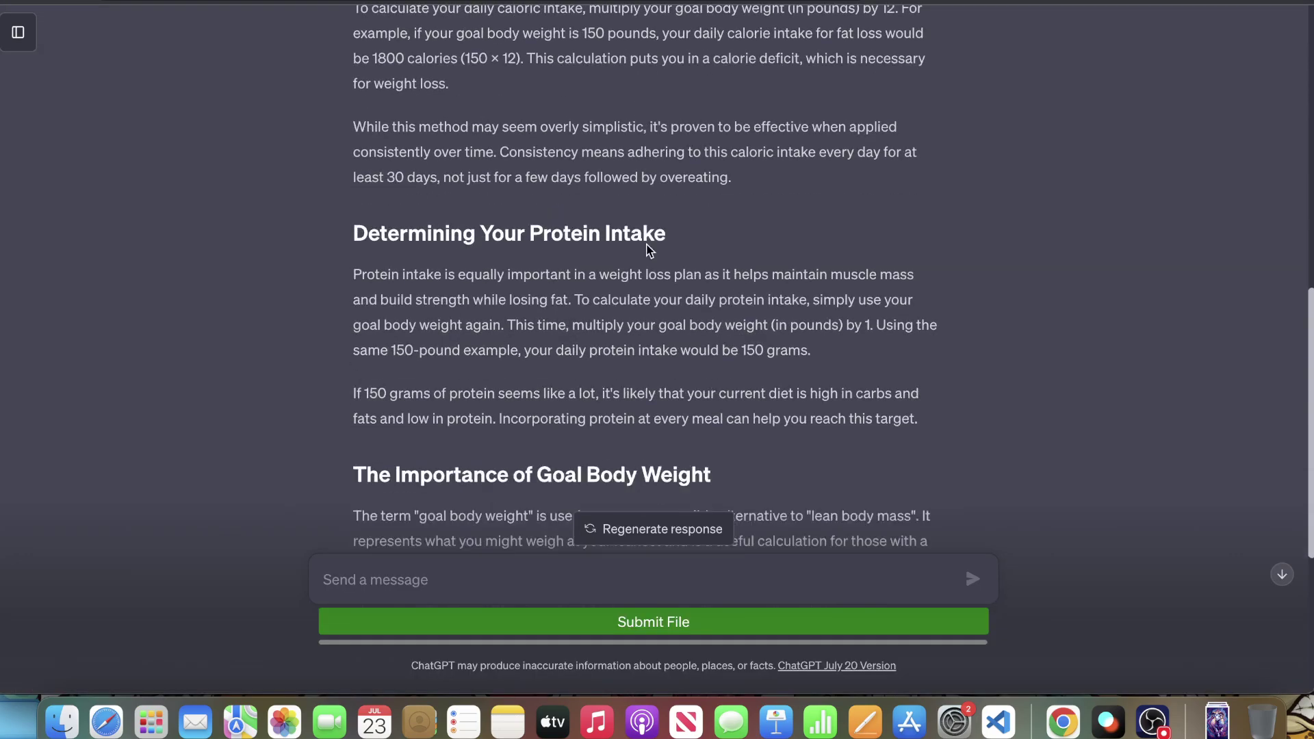
{"action": "scroll", "coordinate": [648, 245], "scroll_direction": "down", "scroll_amount": 4}
{"action": "scroll", "coordinate": [651, 246], "scroll_direction": "up", "scroll_amount": 10}
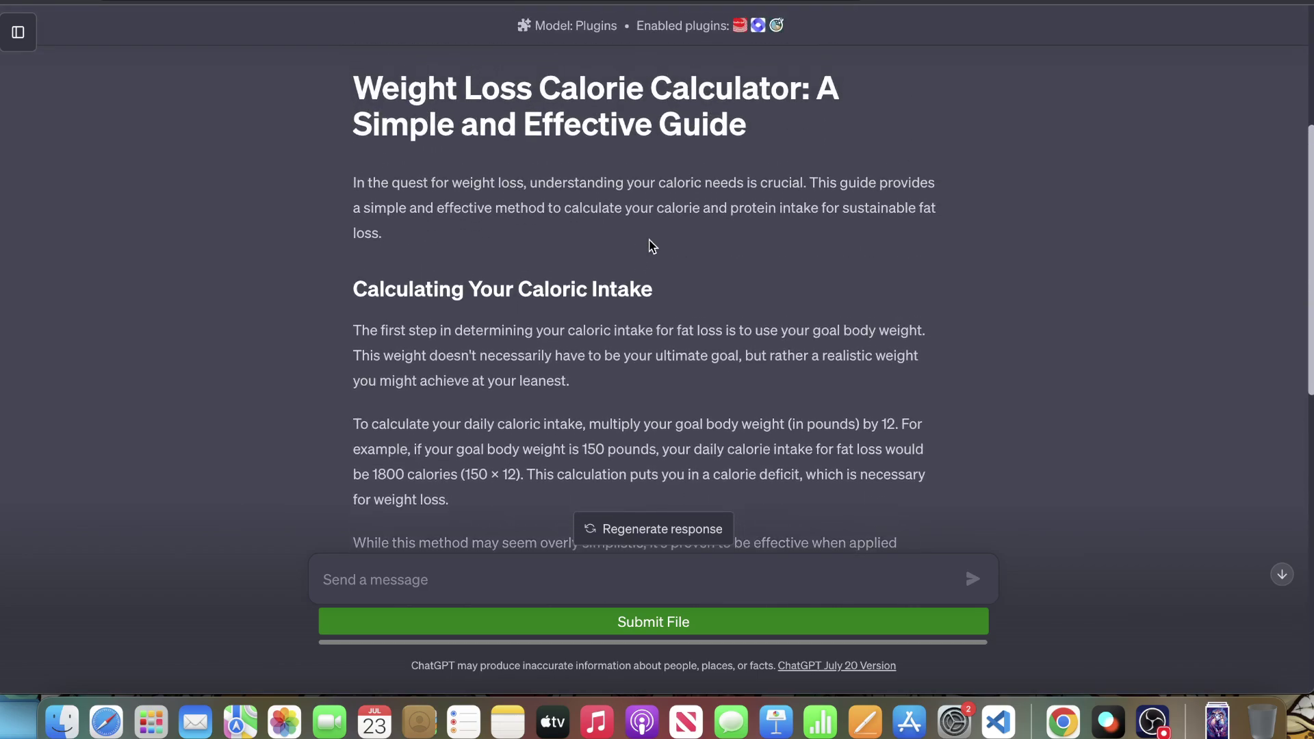
{"action": "scroll", "coordinate": [651, 246], "scroll_direction": "up", "scroll_amount": 5}
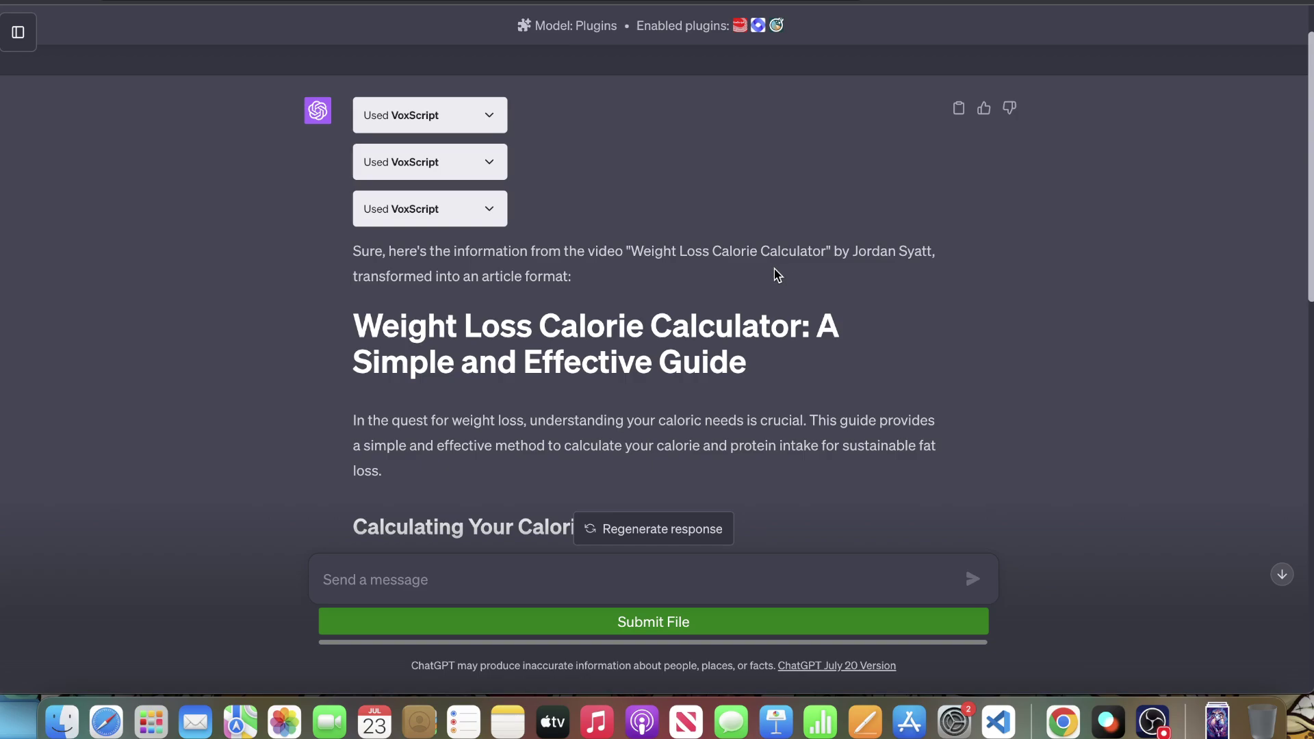
{"action": "scroll", "coordinate": [752, 205], "scroll_direction": "up", "scroll_amount": 2}
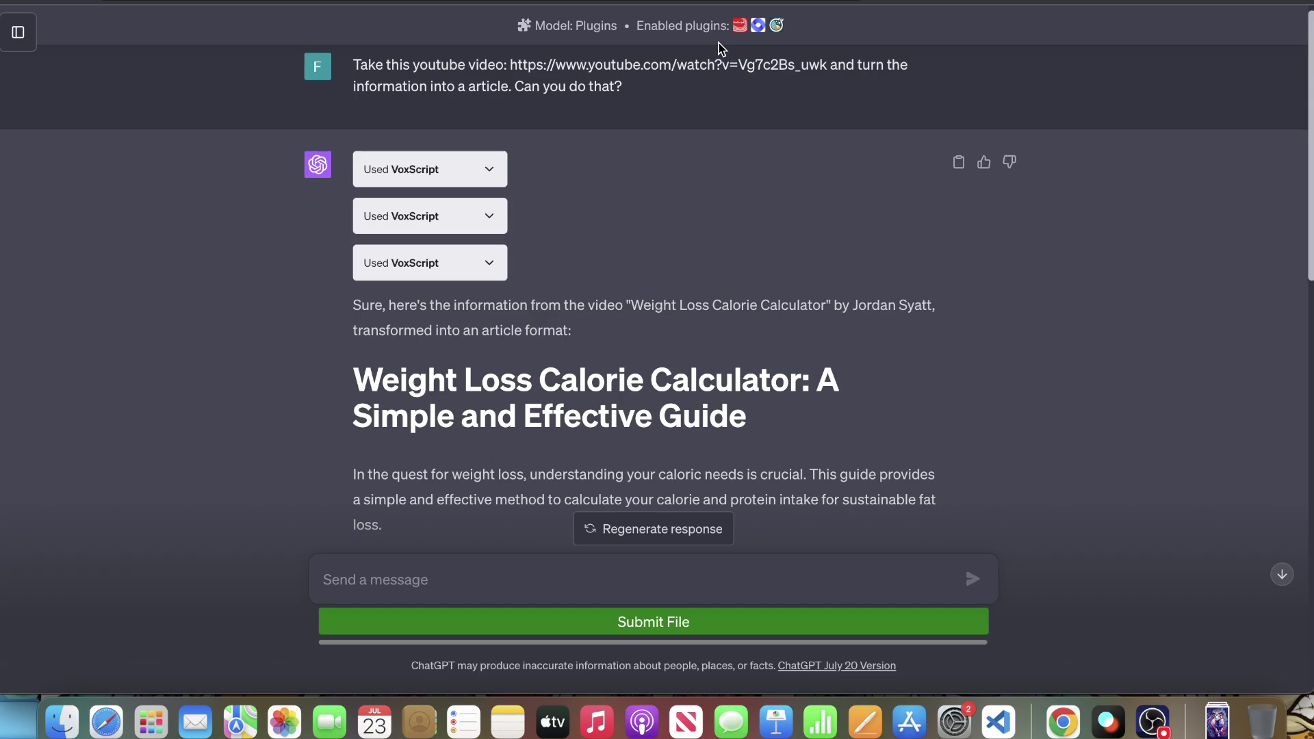
Set GPT-4 with Plugins and VoxScript, then reopen the 'Weight Loss Calorie Guide' conversation
{"action": "left_click", "coordinate": [18, 33]}
{"action": "left_click", "coordinate": [96, 41]}
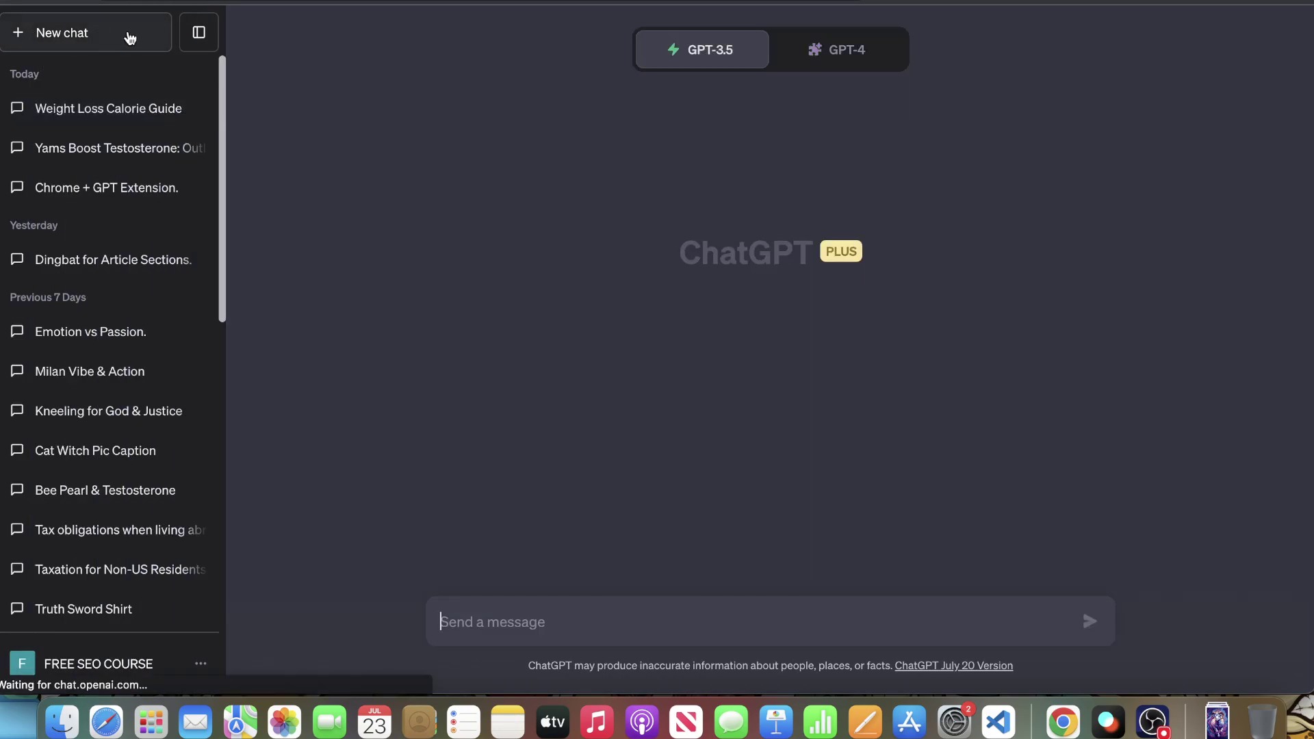
{"action": "left_click", "coordinate": [811, 55]}
{"action": "mouse_move", "coordinate": [811, 73]}
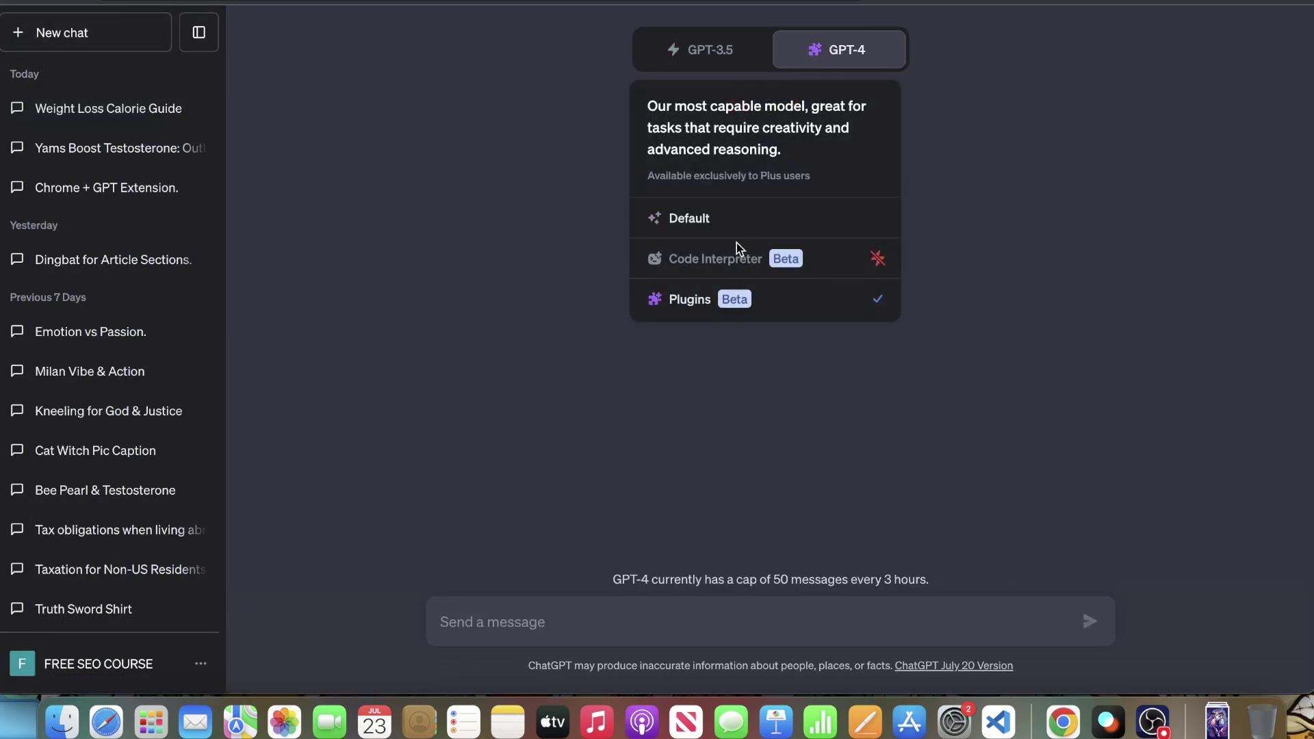
{"action": "left_click", "coordinate": [784, 300]}
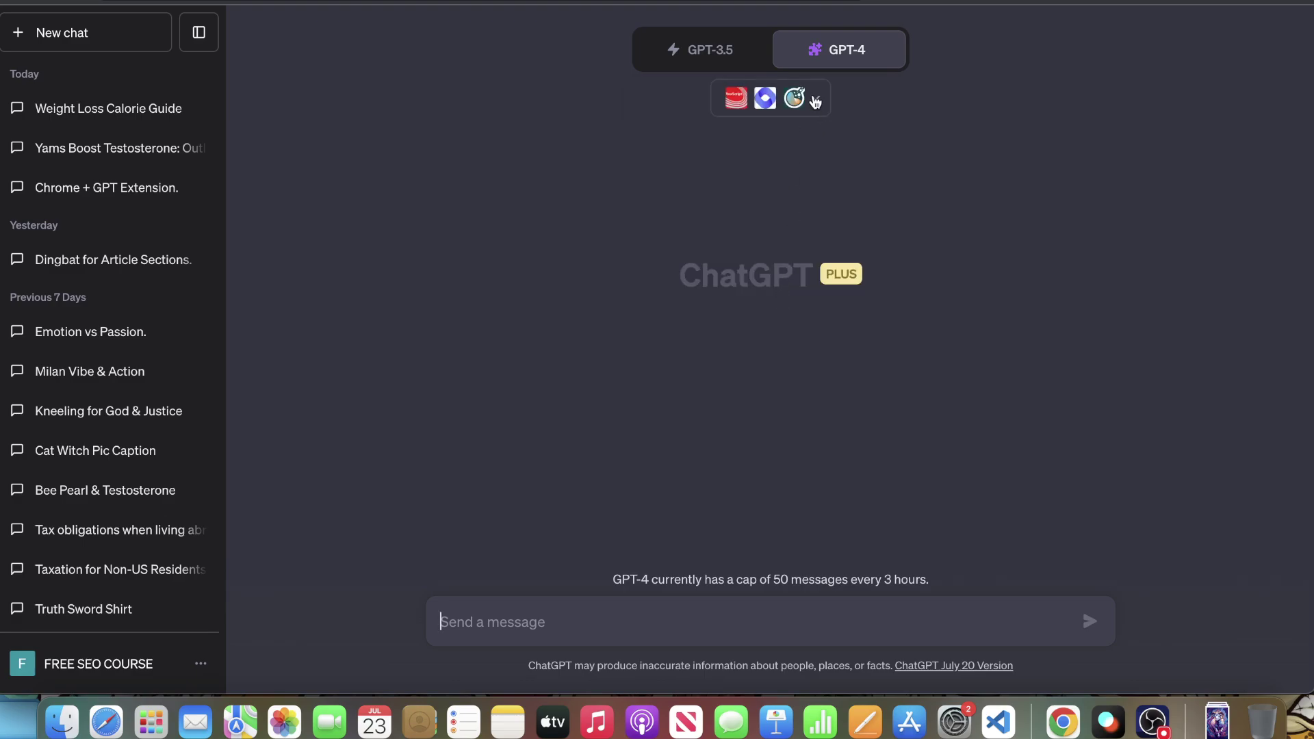
{"action": "left_click", "coordinate": [815, 98]}
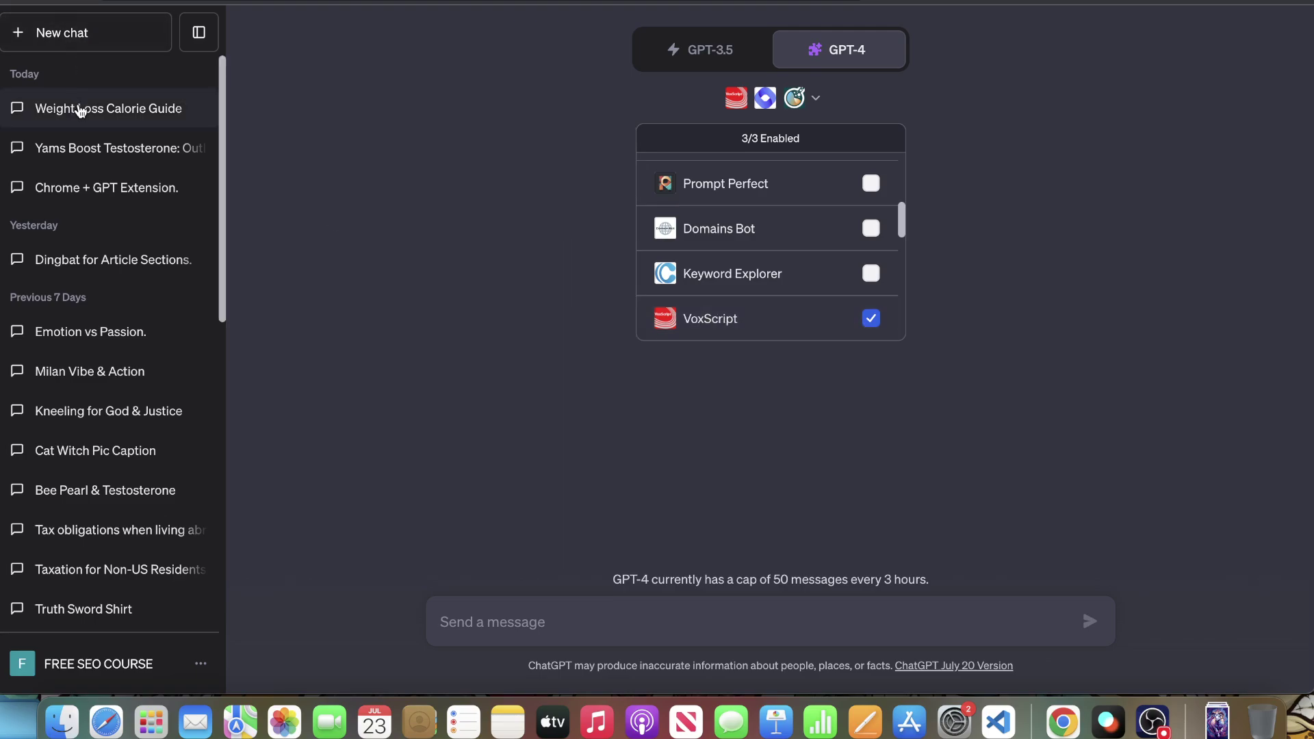
{"action": "left_click", "coordinate": [83, 110]}
{"action": "scroll", "coordinate": [737, 199], "scroll_direction": "up", "scroll_amount": 20}
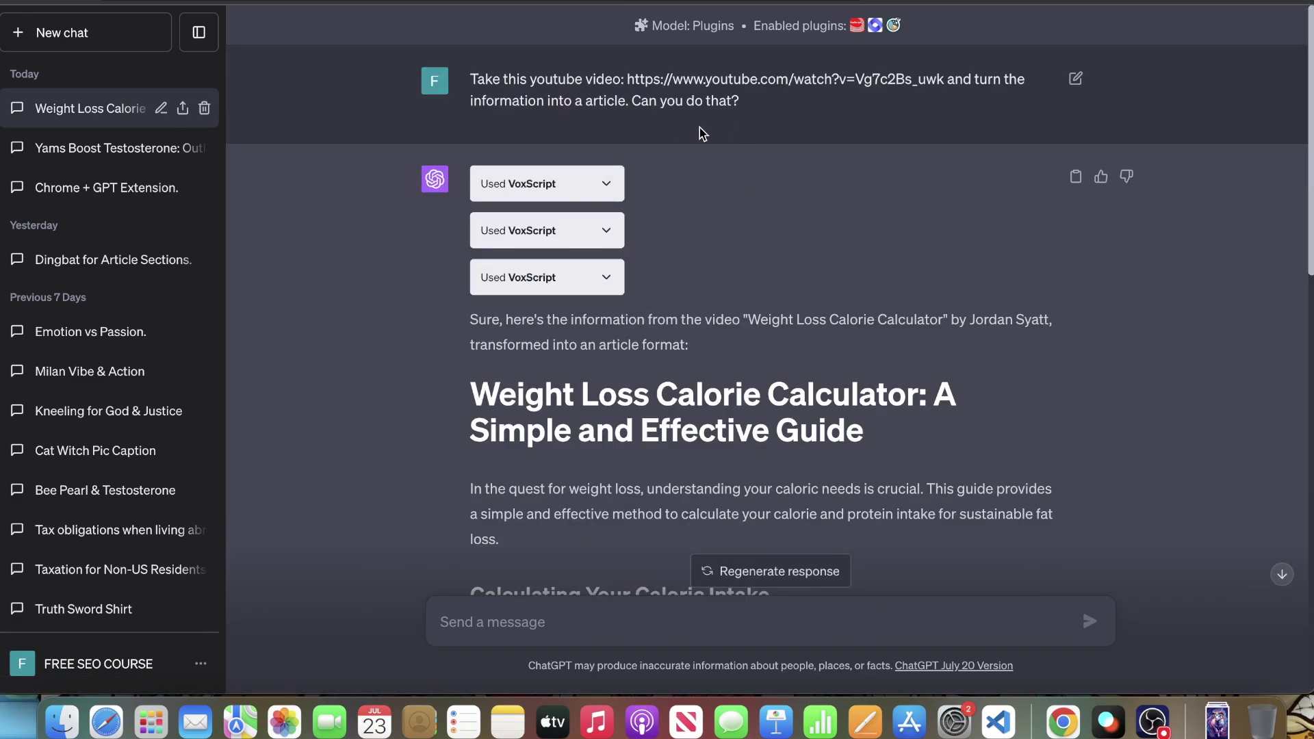
Expand the Used VoxScript details and highlight the video description in the response
{"action": "left_click", "coordinate": [604, 184]}
{"action": "scroll", "coordinate": [547, 198], "scroll_direction": "down", "scroll_amount": 5}
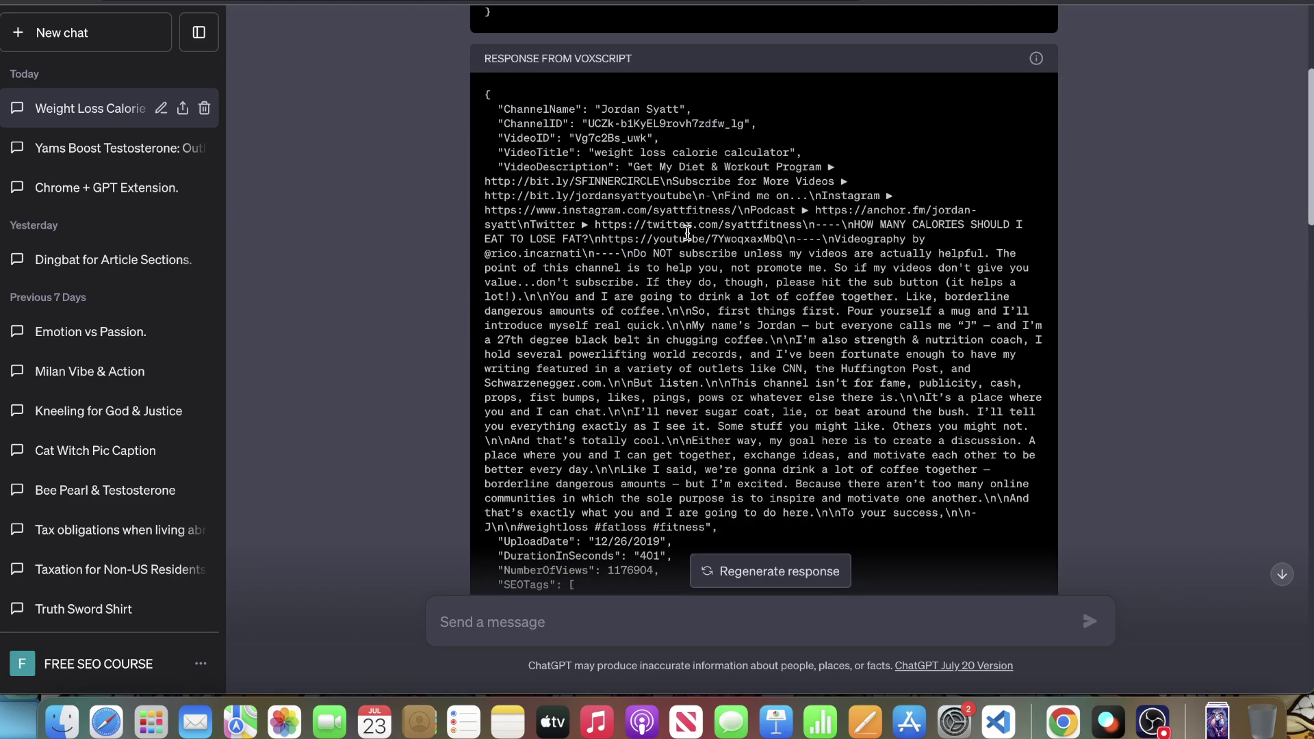
{"action": "left_click_drag", "start_coordinate": [530, 209], "coordinate": [829, 369]}
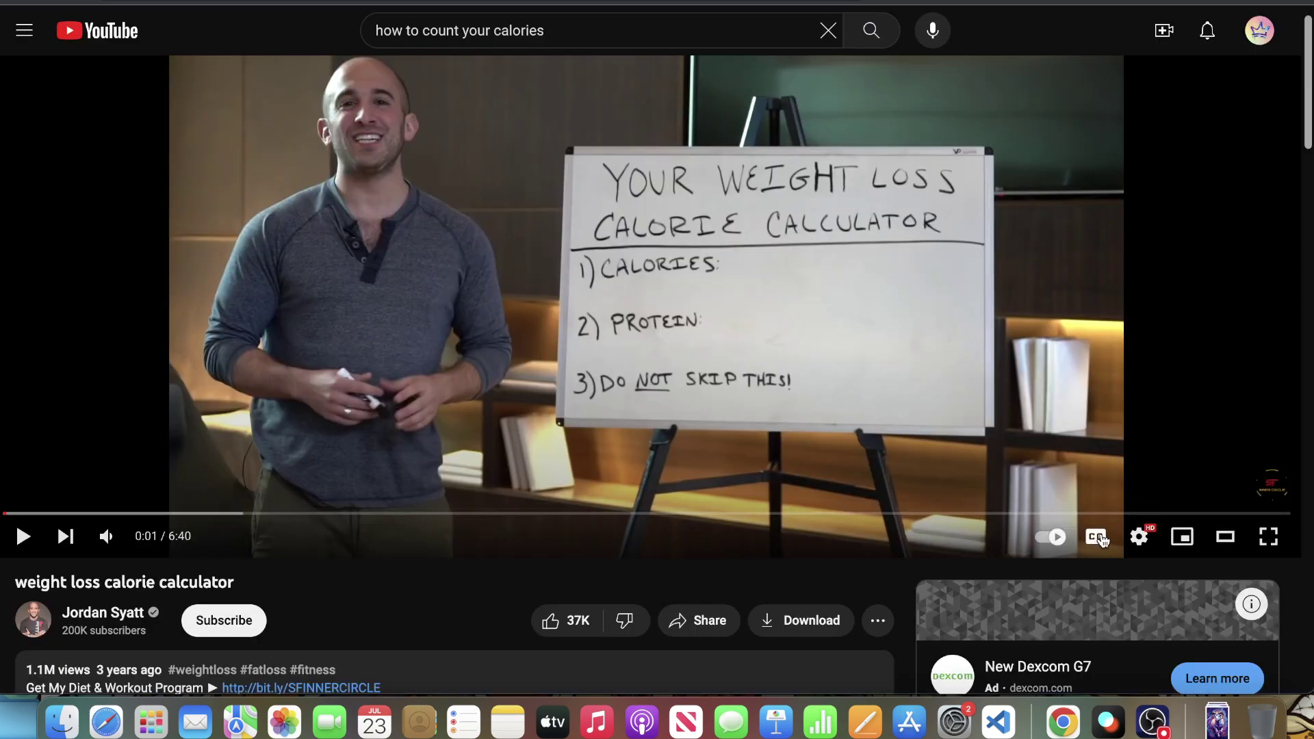
Turn on the YouTube video's English captions and drag them lower and to the right
{"action": "left_click", "coordinate": [1095, 538]}
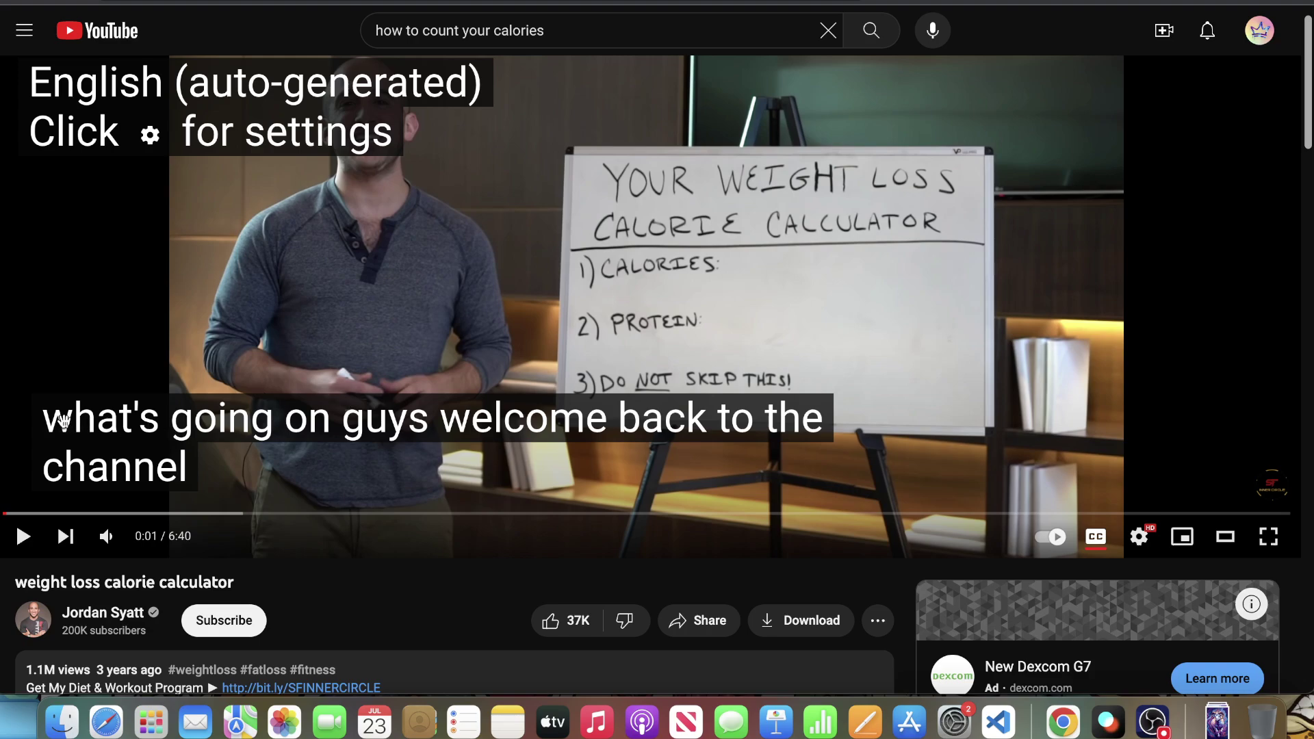
{"action": "left_click_drag", "start_coordinate": [66, 428], "coordinate": [314, 375]}
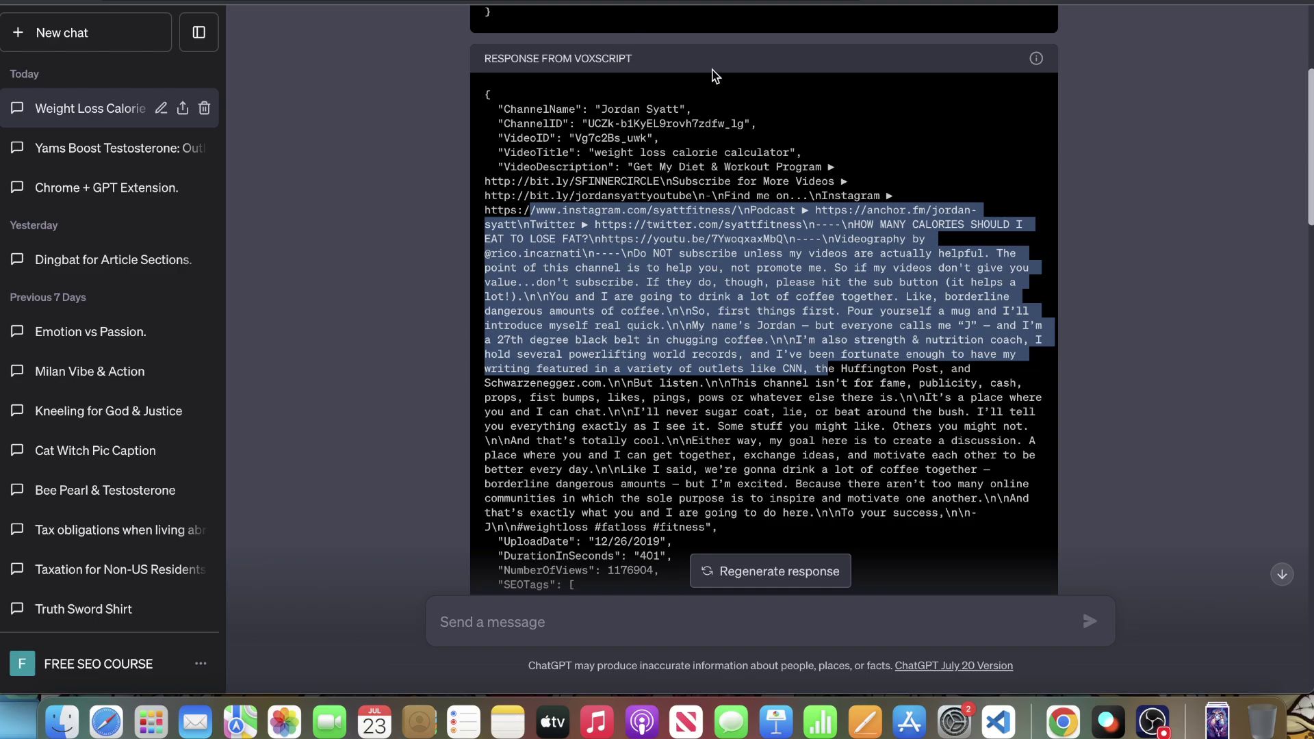
{"action": "scroll", "coordinate": [928, 297], "scroll_direction": "up", "scroll_amount": 3}
{"action": "scroll", "coordinate": [733, 291], "scroll_direction": "down", "scroll_amount": 5}
{"action": "scroll", "coordinate": [647, 288], "scroll_direction": "up", "scroll_amount": 10}
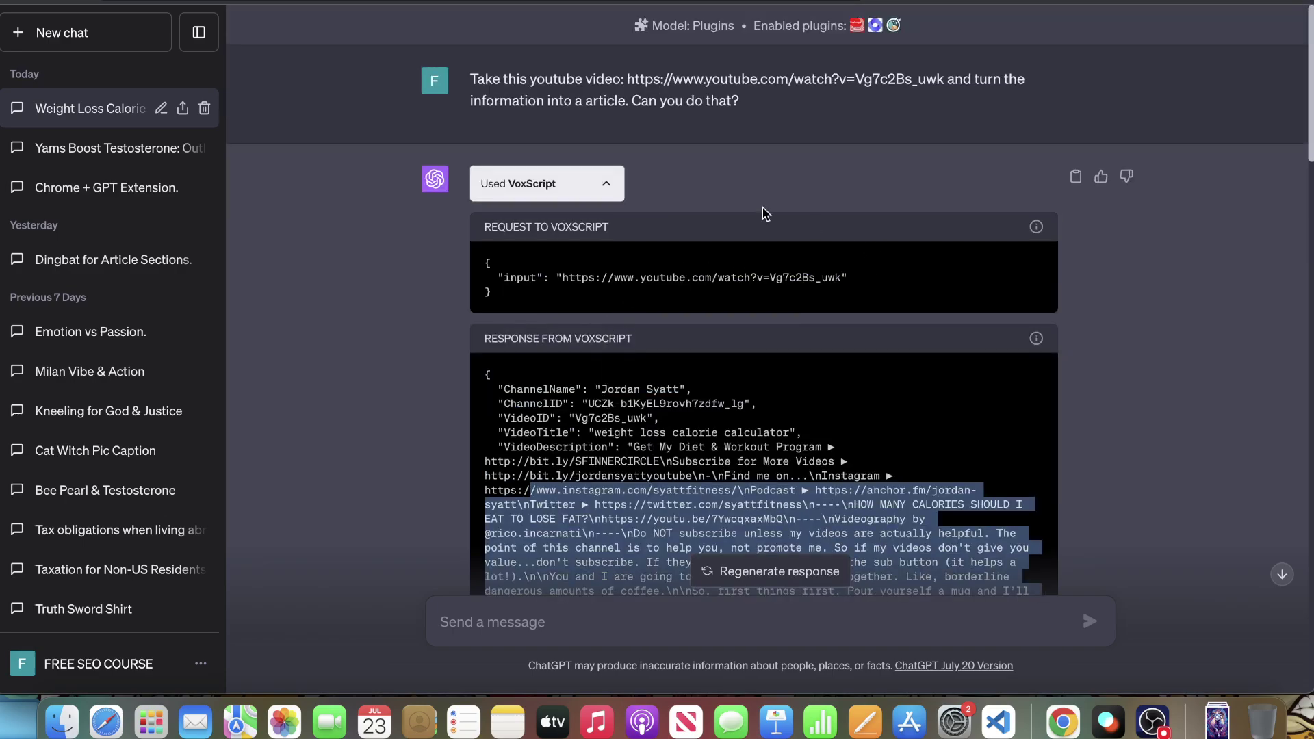
Collapse the VoxScript details, hide the sidebar, and select the article from title to conclusion
{"action": "left_click", "coordinate": [605, 183]}
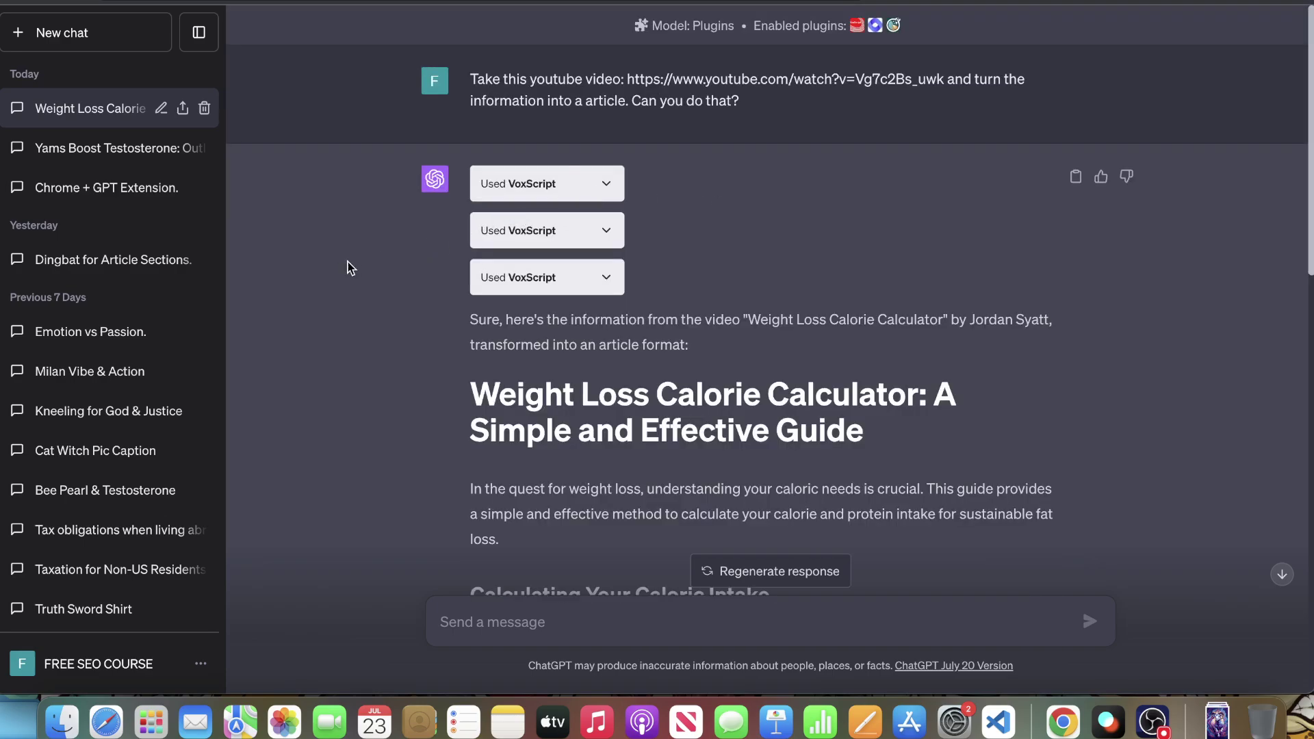
{"action": "left_click", "coordinate": [195, 33]}
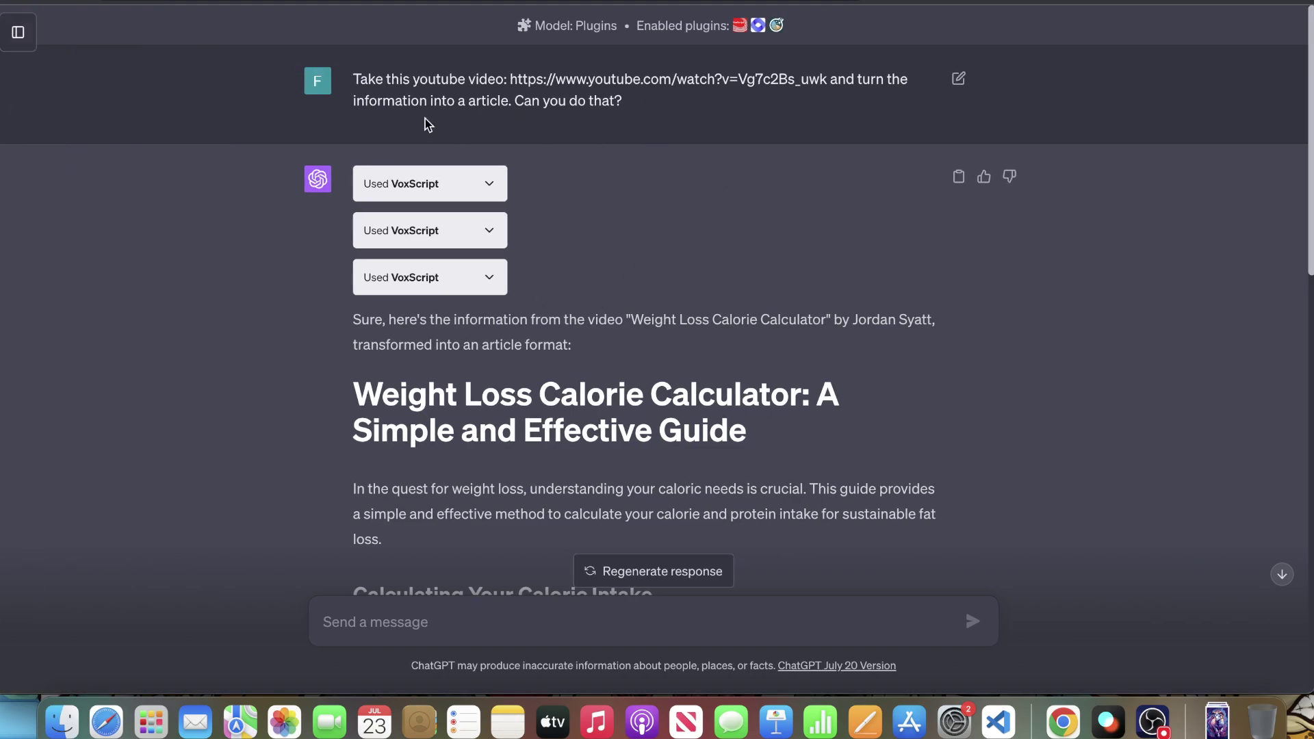
{"action": "left_click_drag", "start_coordinate": [368, 78], "coordinate": [840, 81]}
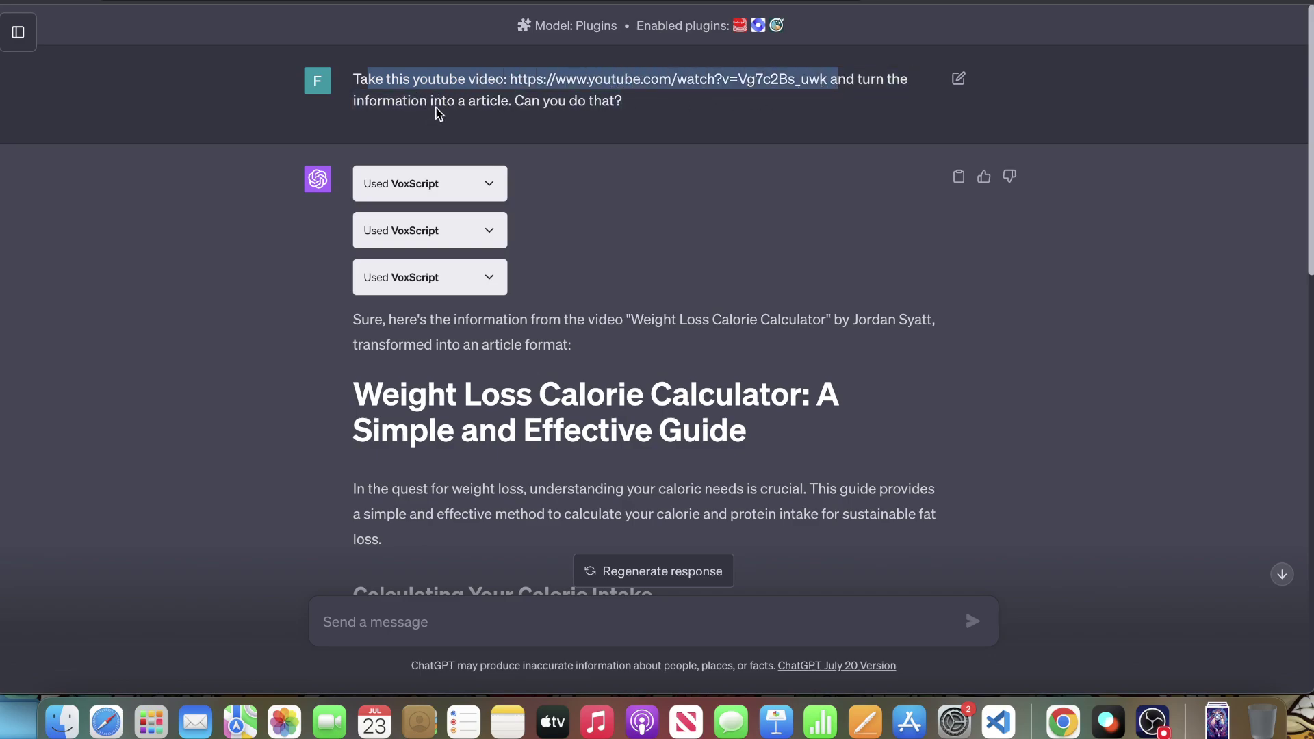
{"action": "scroll", "coordinate": [557, 112], "scroll_direction": "down", "scroll_amount": 3}
{"action": "scroll", "coordinate": [536, 128], "scroll_direction": "down", "scroll_amount": 2}
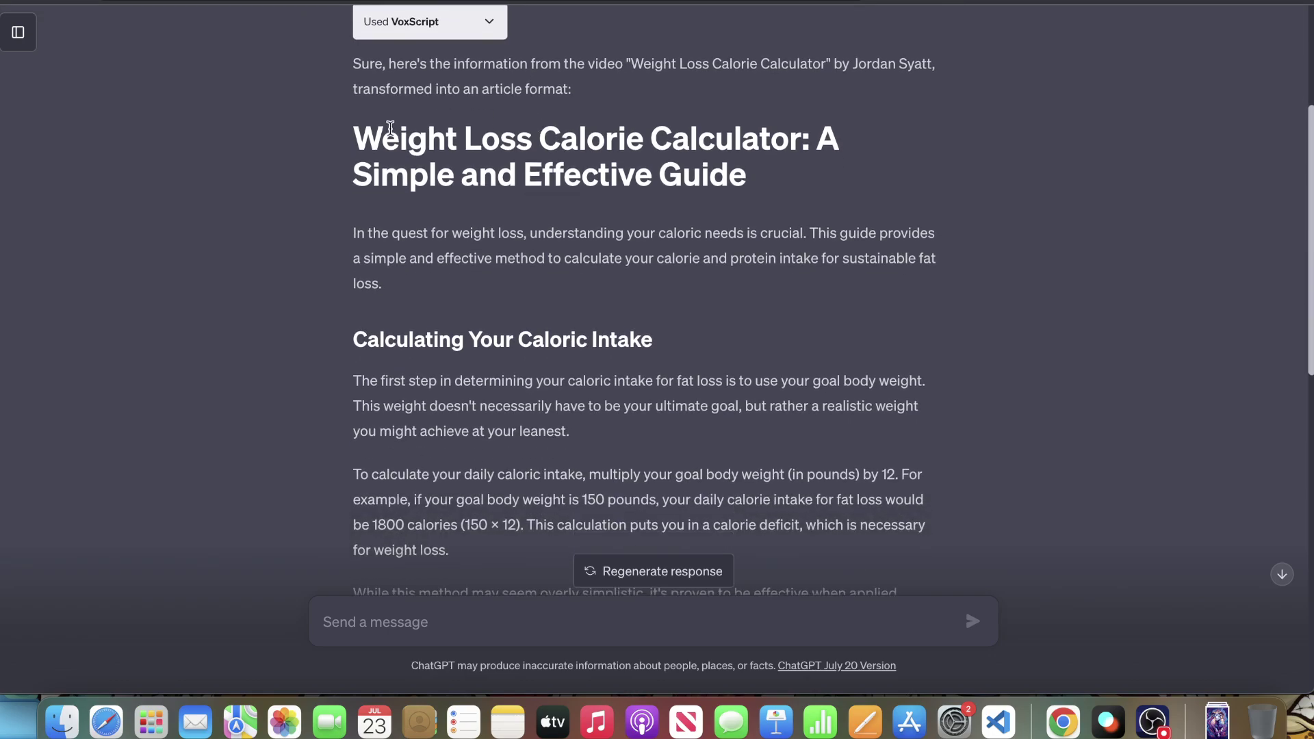
{"action": "scroll", "coordinate": [383, 157], "scroll_direction": "down", "scroll_amount": 1}
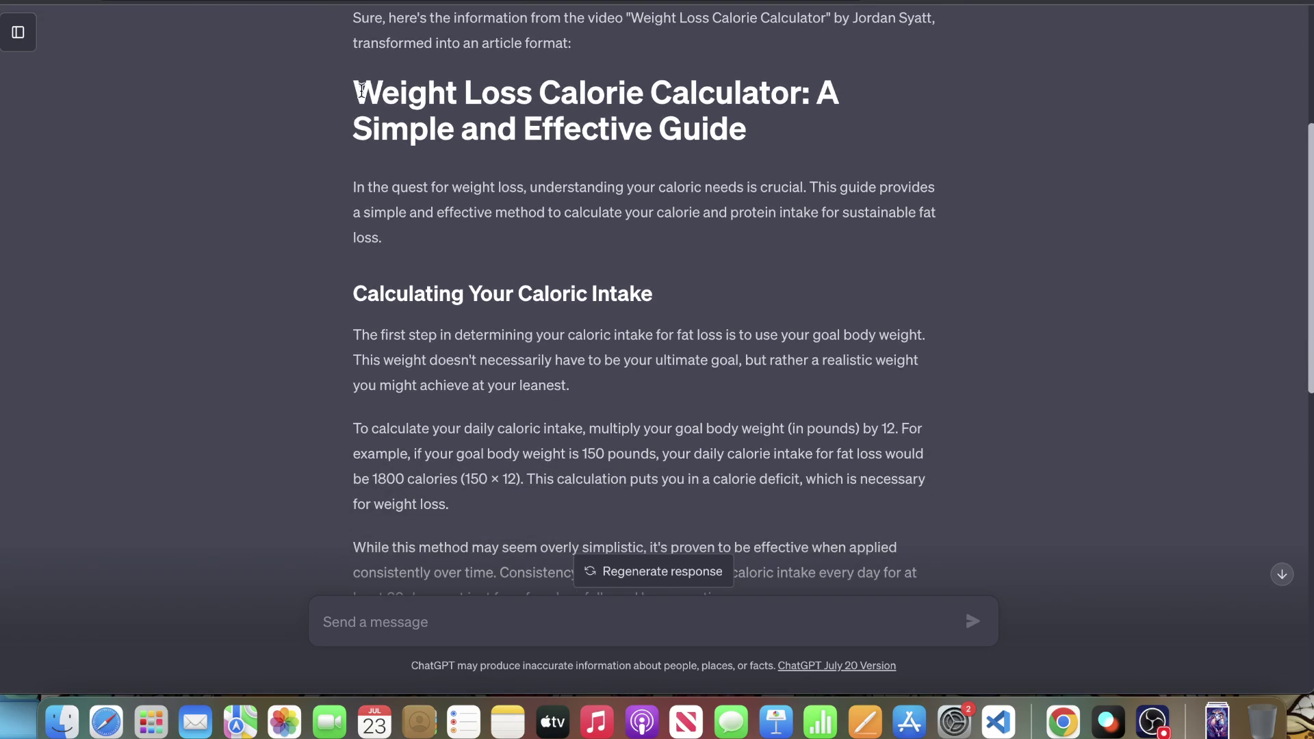
{"action": "left_click_drag", "start_coordinate": [354, 88], "coordinate": [855, 429]}
{"action": "scroll", "coordinate": [768, 428], "scroll_direction": "down", "scroll_amount": 8}
{"action": "scroll", "coordinate": [692, 340], "scroll_direction": "down", "scroll_amount": 7}
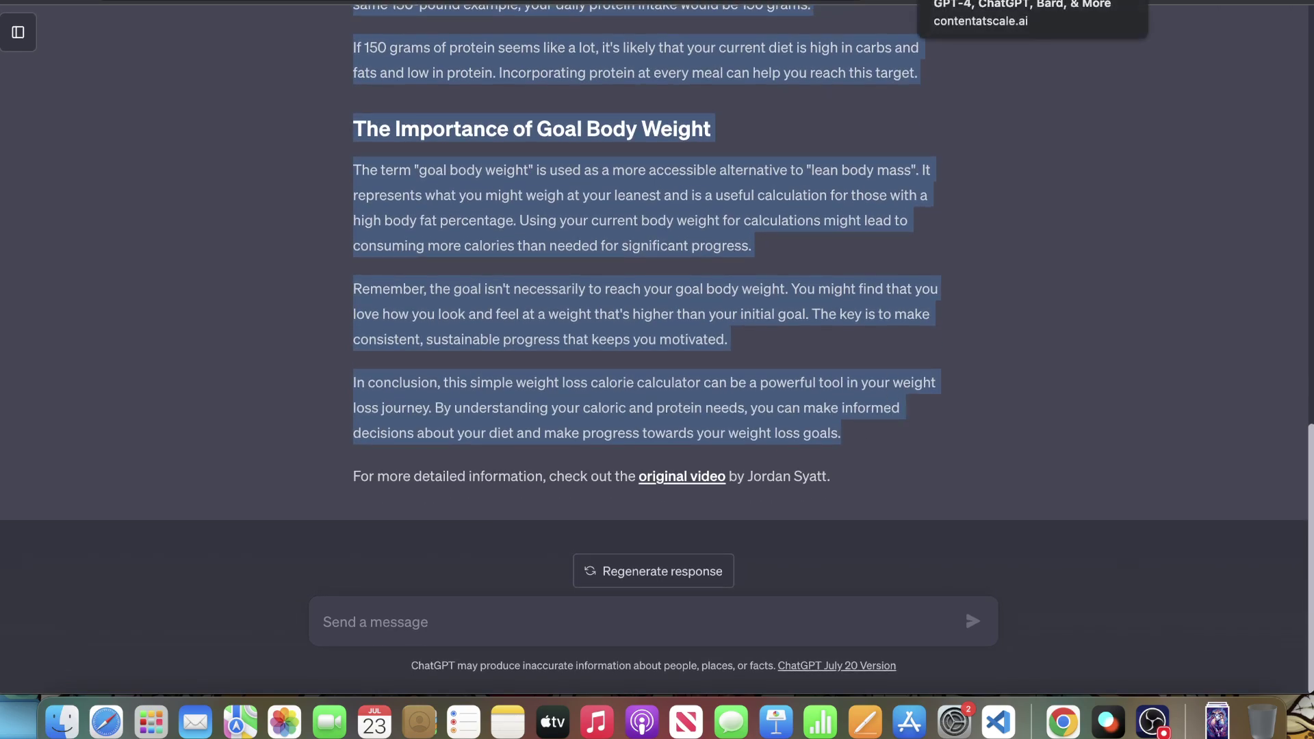
Paste the 2509-character article into the Content at Scale detector's text box
{"action": "left_click", "coordinate": [992, 3]}
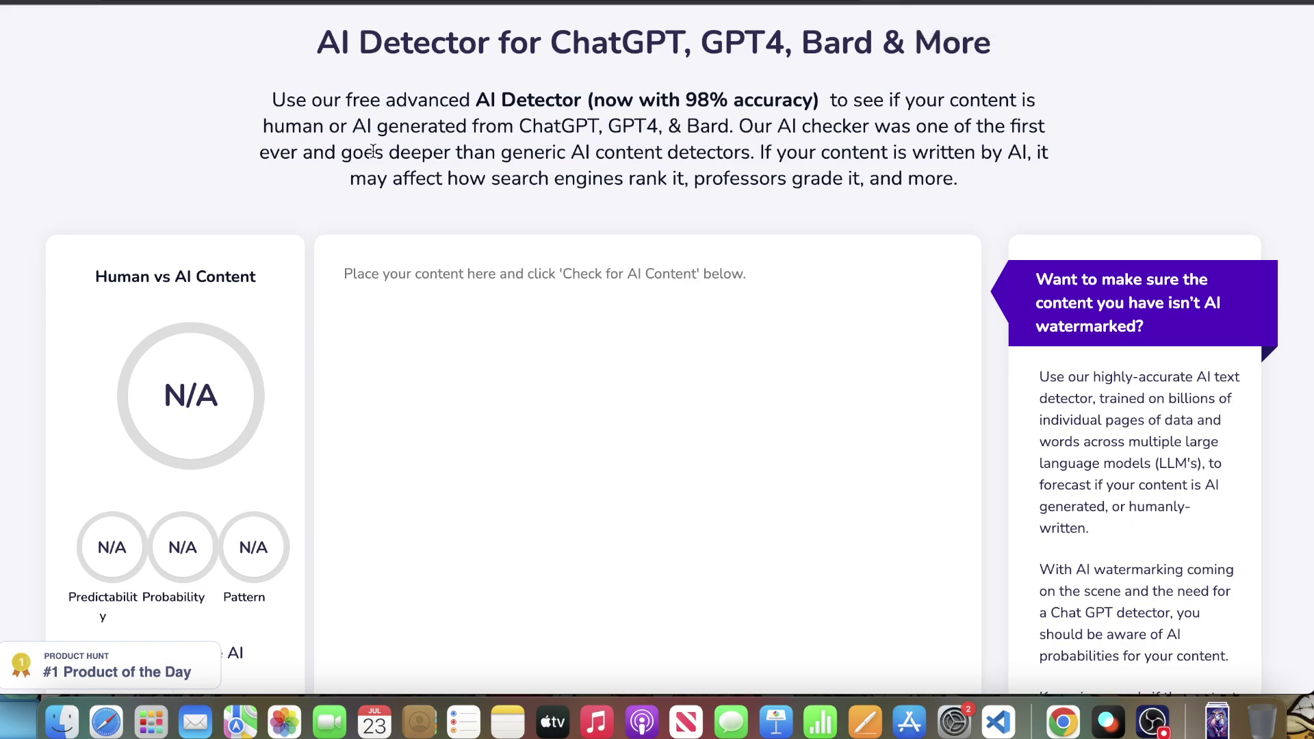
{"action": "scroll", "coordinate": [373, 151], "scroll_direction": "up", "scroll_amount": 3}
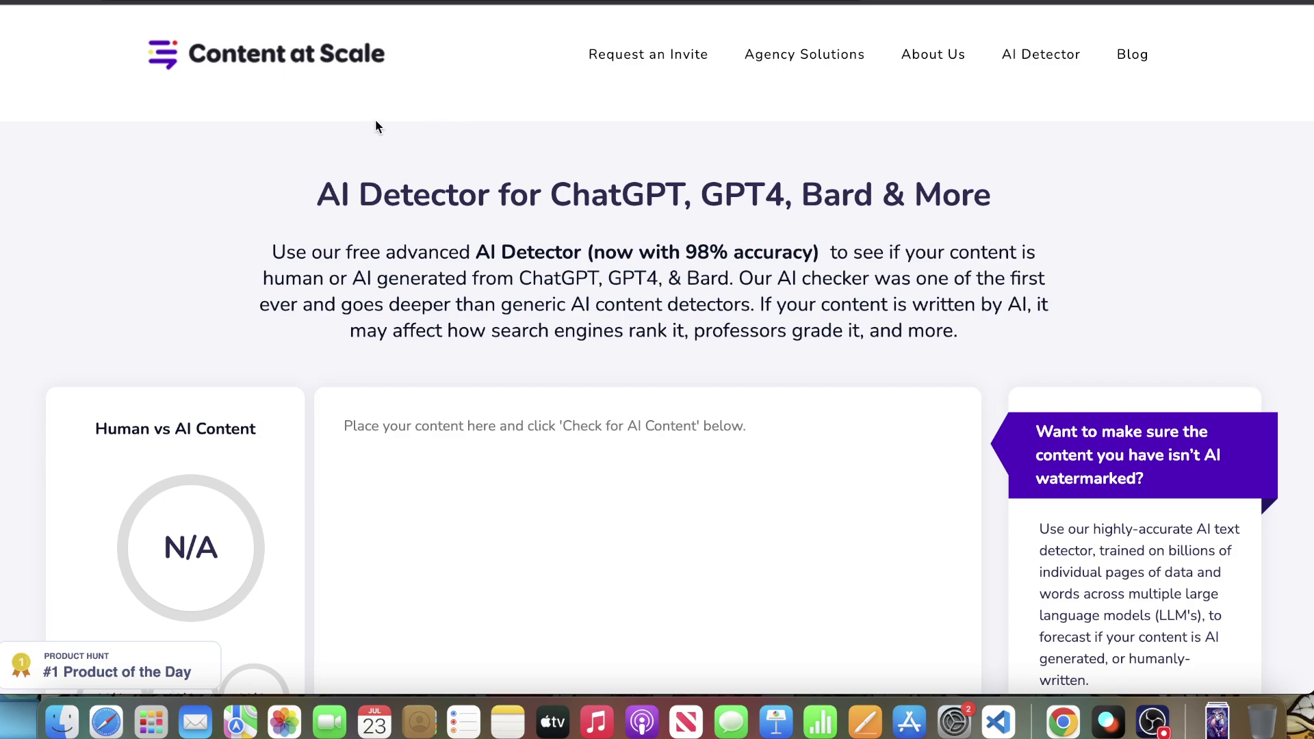
{"action": "key", "text": "cmd+v"}
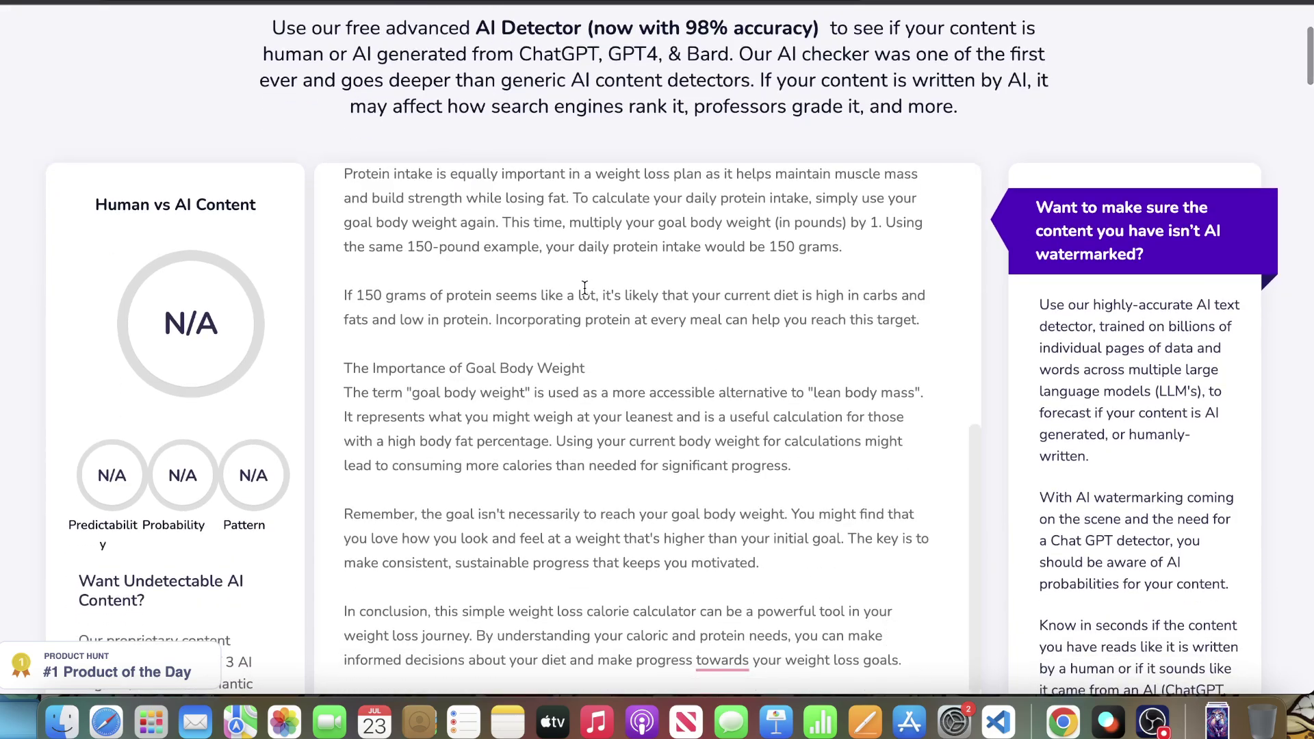
{"action": "scroll", "coordinate": [1116, 292], "scroll_direction": "down", "scroll_amount": 10}
{"action": "scroll", "coordinate": [1110, 287], "scroll_direction": "up", "scroll_amount": 5}
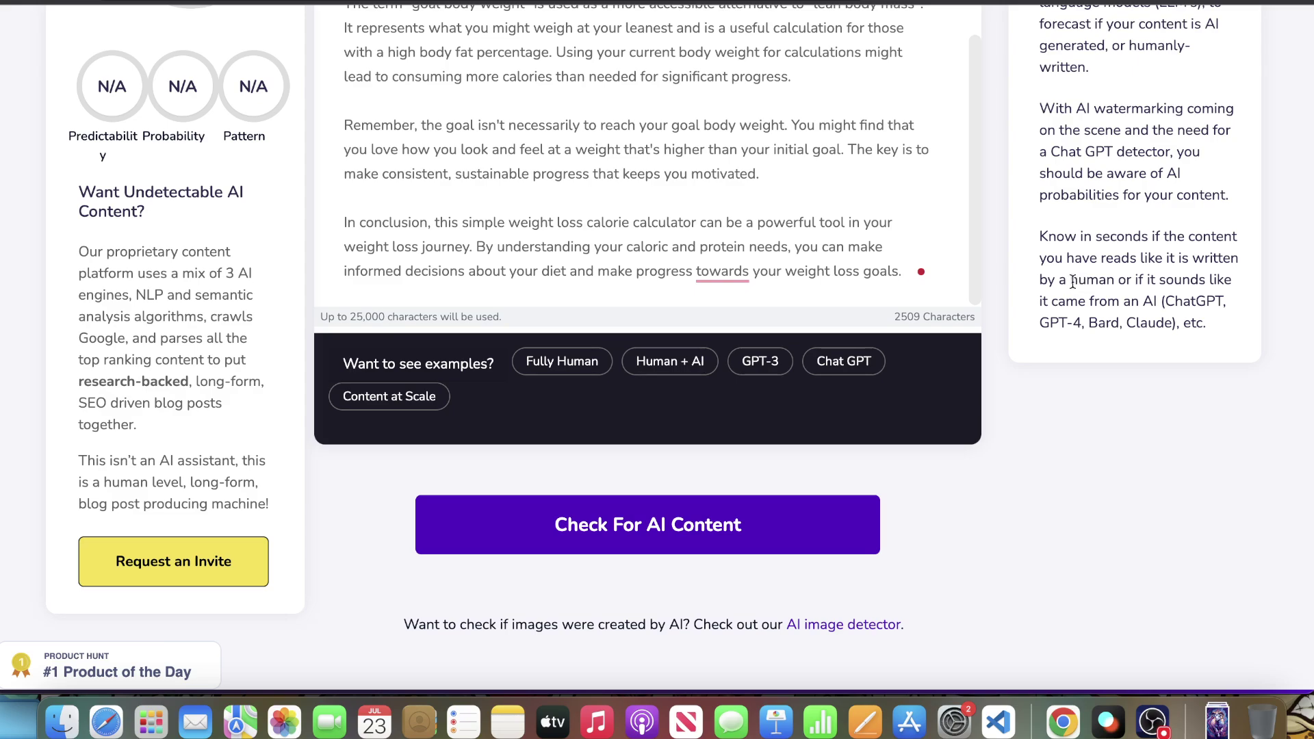
Run Check For AI Content on the pasted article
{"action": "left_click", "coordinate": [698, 525]}
{"action": "scroll", "coordinate": [533, 500], "scroll_direction": "up", "scroll_amount": 1}
{"action": "scroll", "coordinate": [532, 500], "scroll_direction": "up", "scroll_amount": 10}
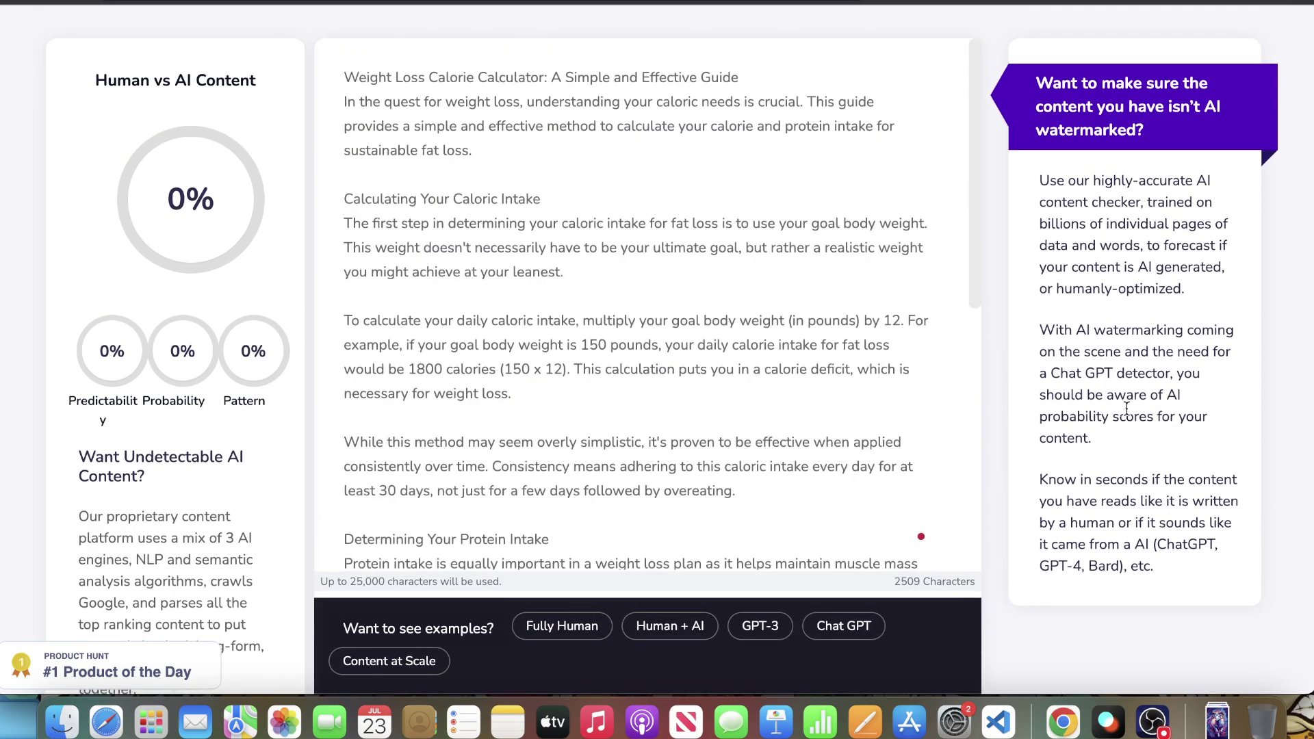
{"action": "scroll", "coordinate": [1128, 409], "scroll_direction": "up", "scroll_amount": 6}
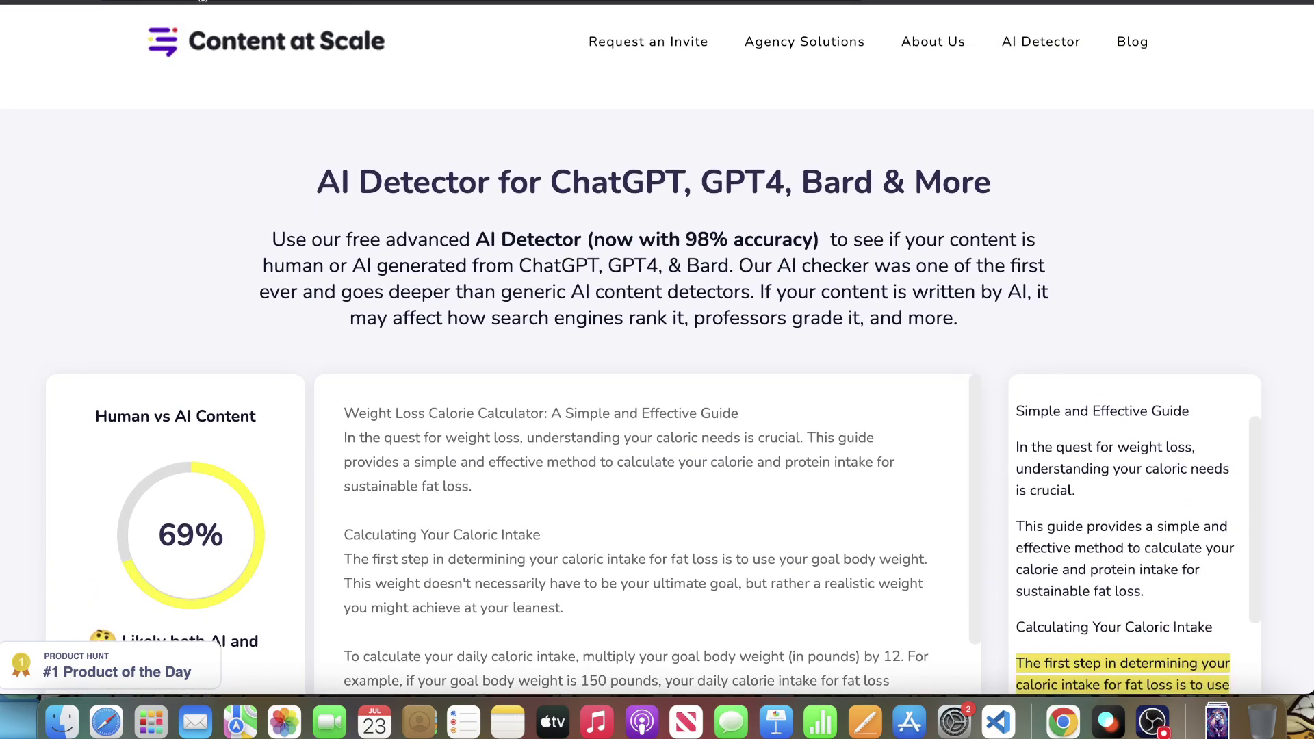
{"action": "scroll", "coordinate": [419, 212], "scroll_direction": "down", "scroll_amount": 10}
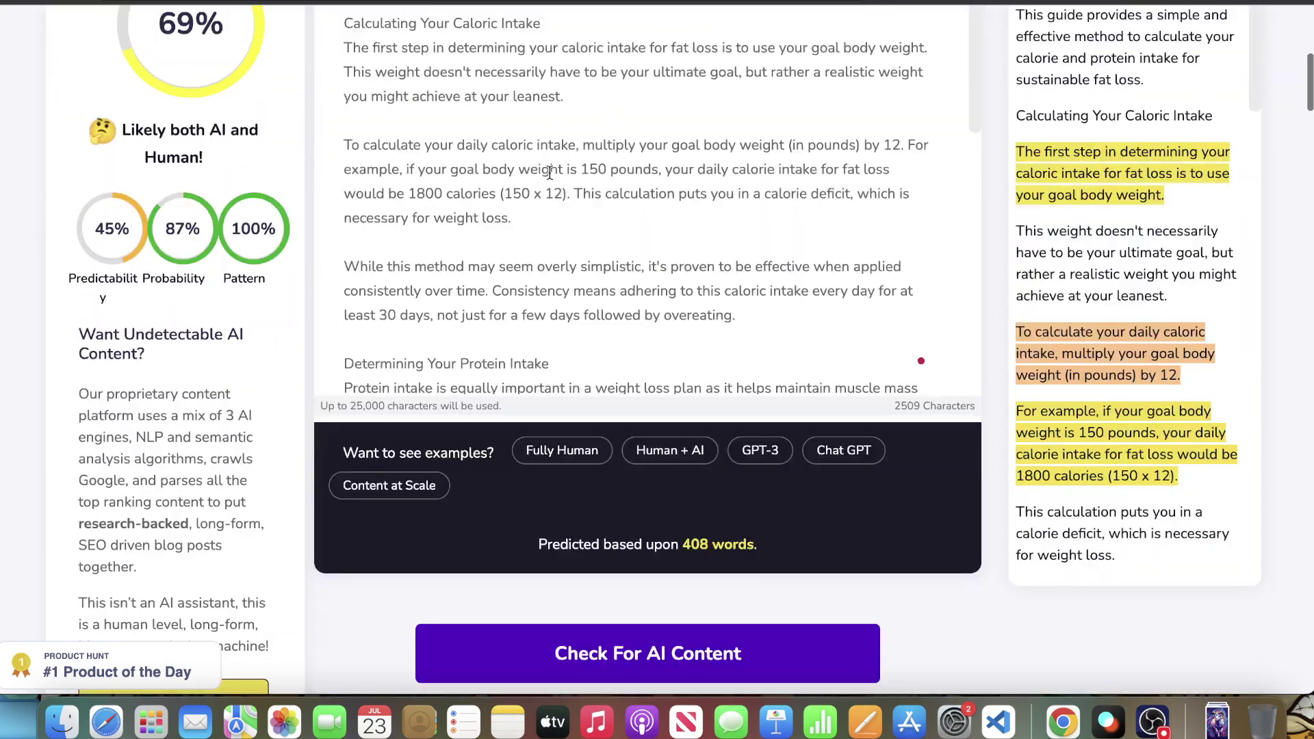
{"action": "scroll", "coordinate": [803, 214], "scroll_direction": "up", "scroll_amount": 3}
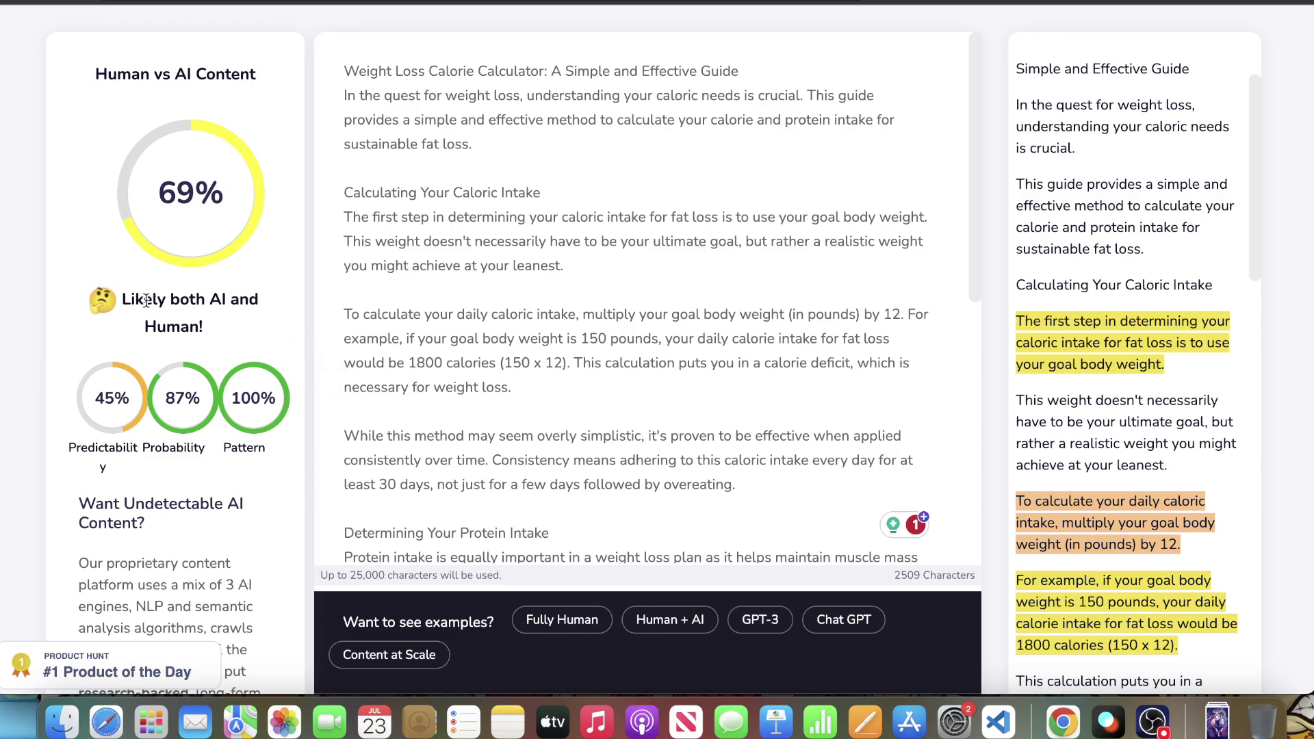
Review the 'Likely both AI and Human!' verdict, 100% Pattern and 45% Predictability scores
{"action": "left_click_drag", "start_coordinate": [146, 300], "coordinate": [189, 303]}
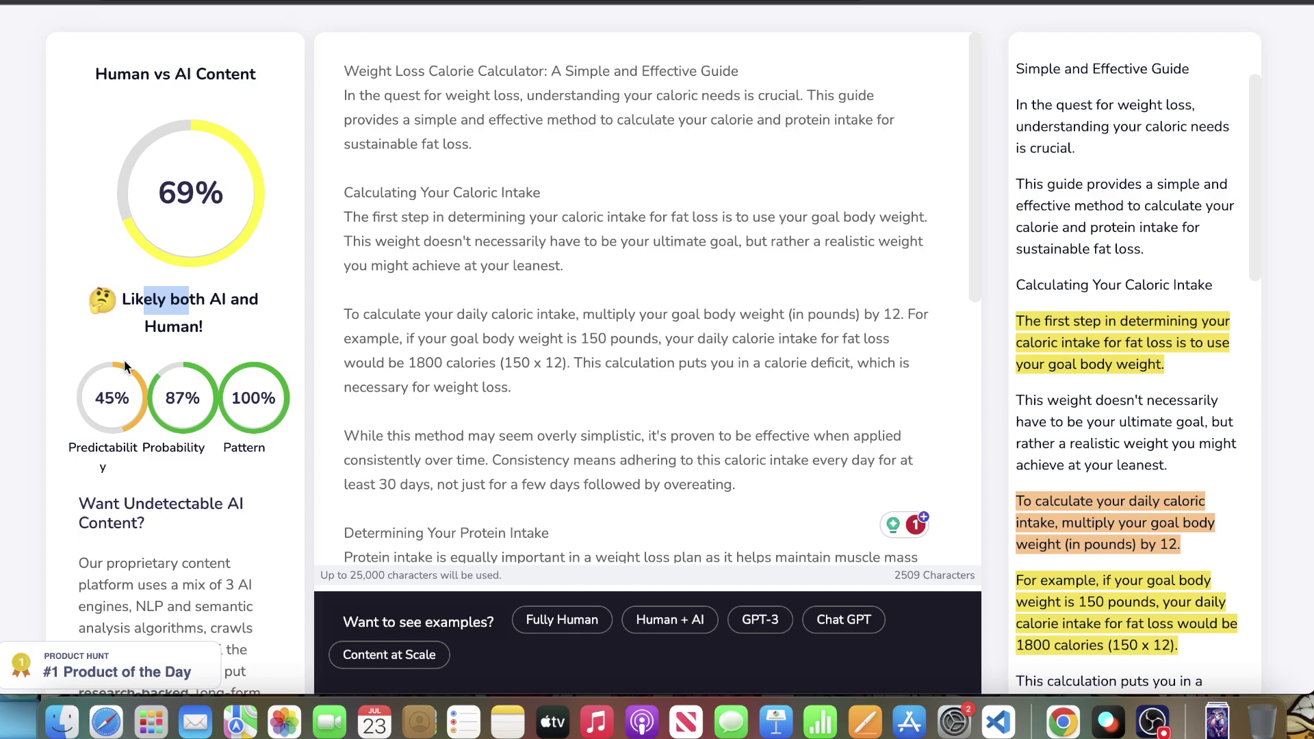
{"action": "left_click_drag", "start_coordinate": [241, 403], "coordinate": [201, 402]}
{"action": "left_click_drag", "start_coordinate": [95, 404], "coordinate": [110, 400]}
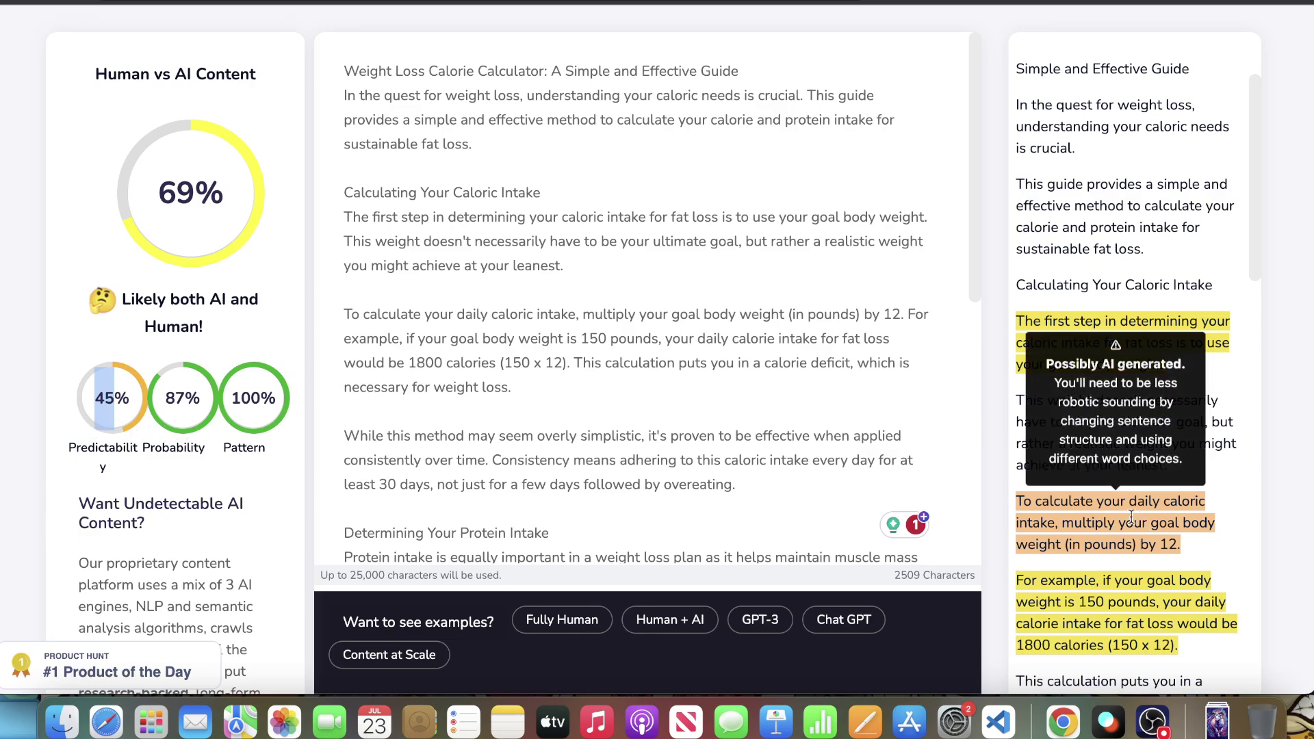
{"action": "scroll", "coordinate": [1115, 472], "scroll_direction": "down", "scroll_amount": 2}
Inspect the flagged sentences, including the multiply-by-12 and 'For example' sentences
{"action": "mouse_move", "coordinate": [1079, 477]}
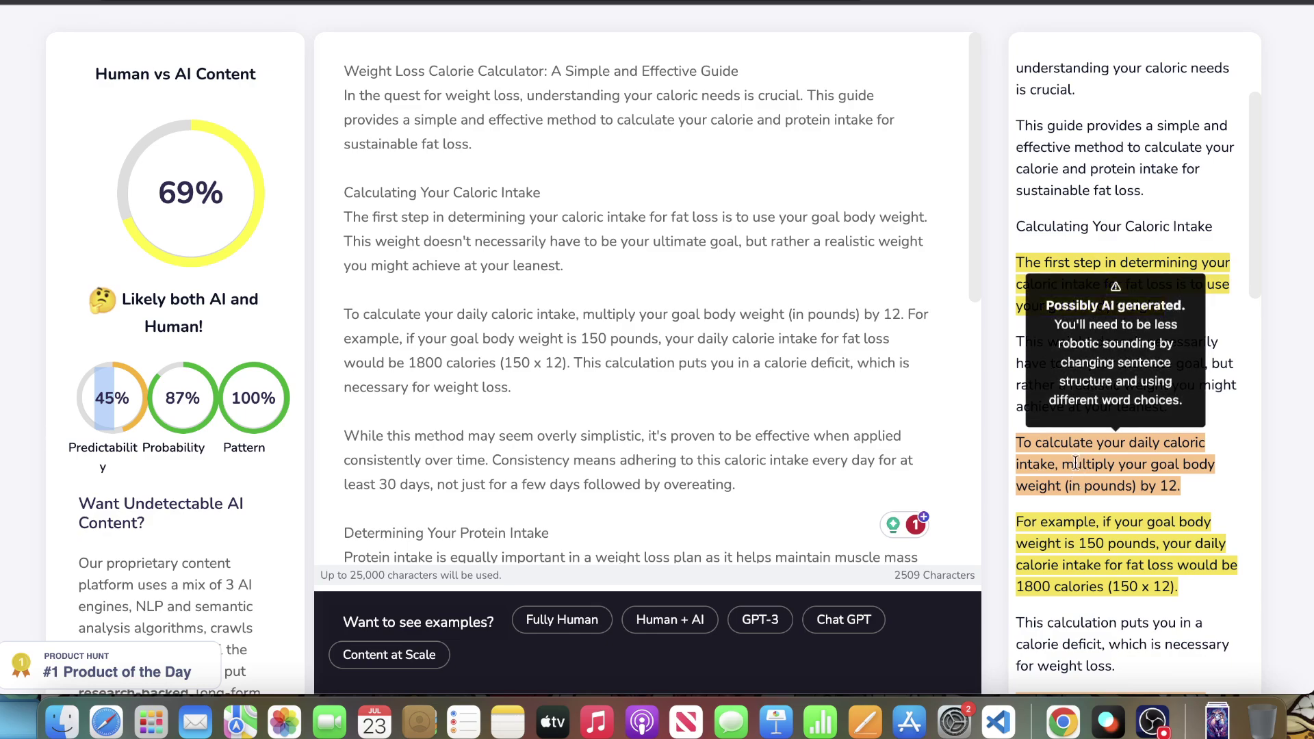
{"action": "left_click_drag", "start_coordinate": [1032, 443], "coordinate": [1181, 487]}
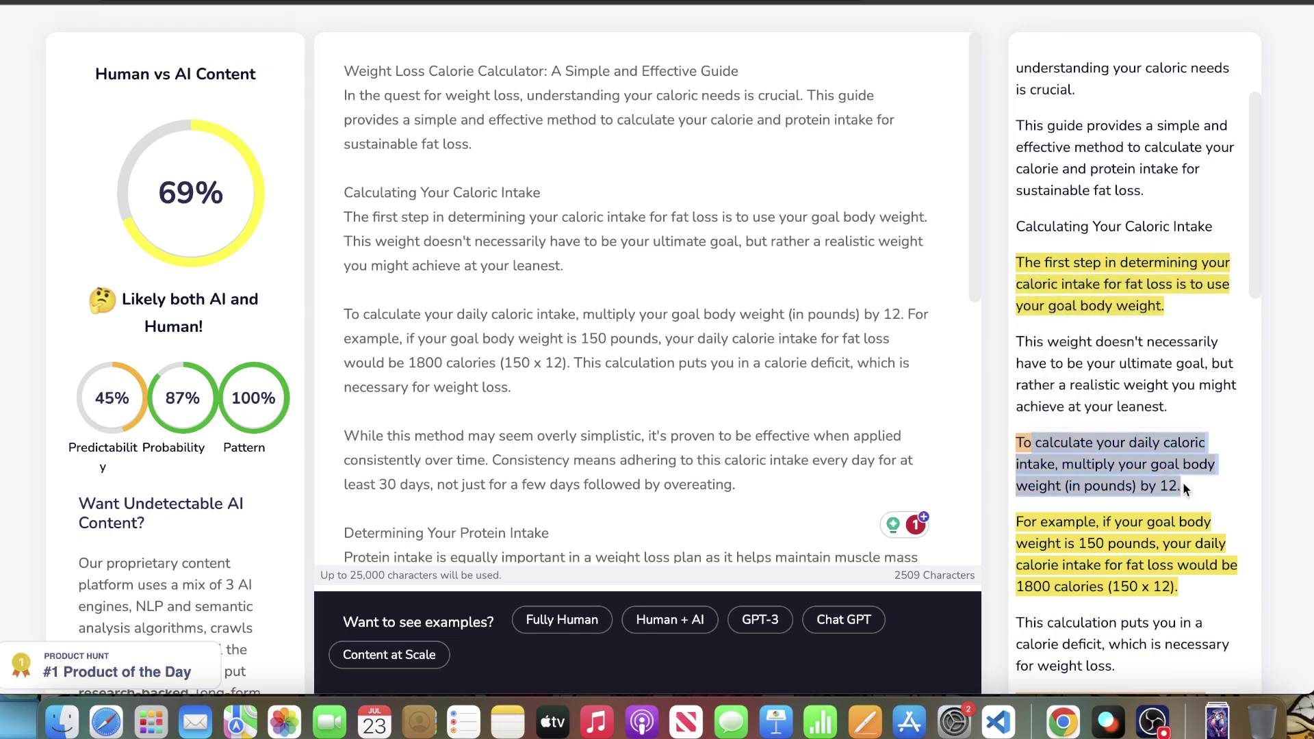
{"action": "left_click", "coordinate": [1125, 566]}
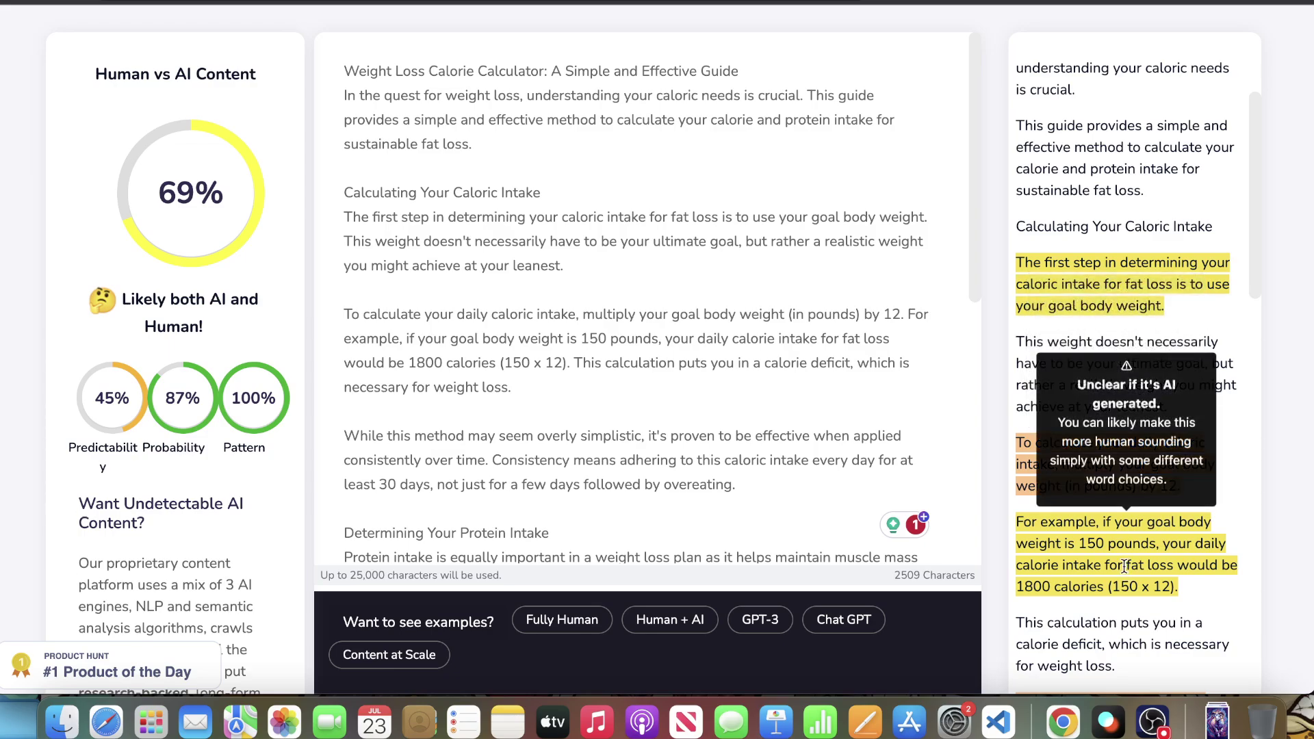
{"action": "scroll", "coordinate": [1116, 559], "scroll_direction": "down", "scroll_amount": 10}
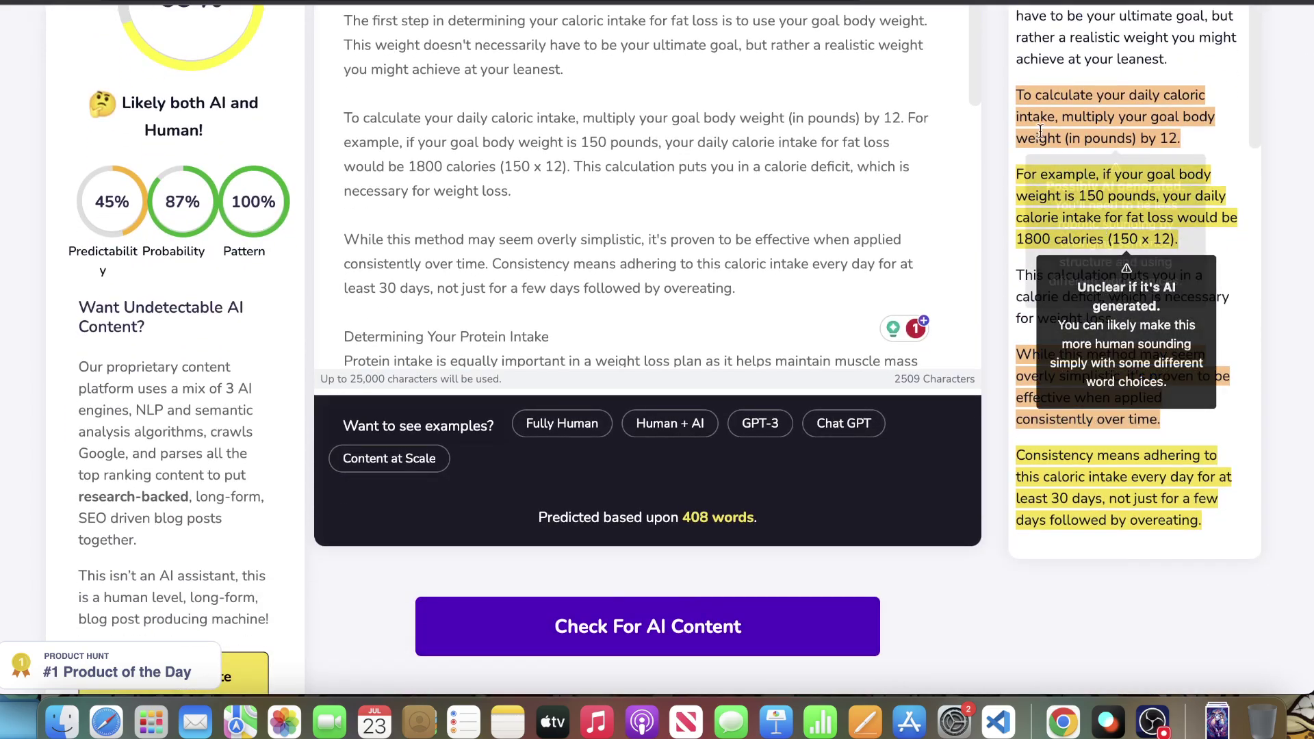
{"action": "scroll", "coordinate": [1106, 361], "scroll_direction": "up", "scroll_amount": 1}
{"action": "scroll", "coordinate": [1107, 360], "scroll_direction": "up", "scroll_amount": 3}
{"action": "scroll", "coordinate": [506, 191], "scroll_direction": "up", "scroll_amount": 5}
{"action": "scroll", "coordinate": [562, 277], "scroll_direction": "down", "scroll_amount": 4}
{"action": "scroll", "coordinate": [578, 281], "scroll_direction": "down", "scroll_amount": 10}
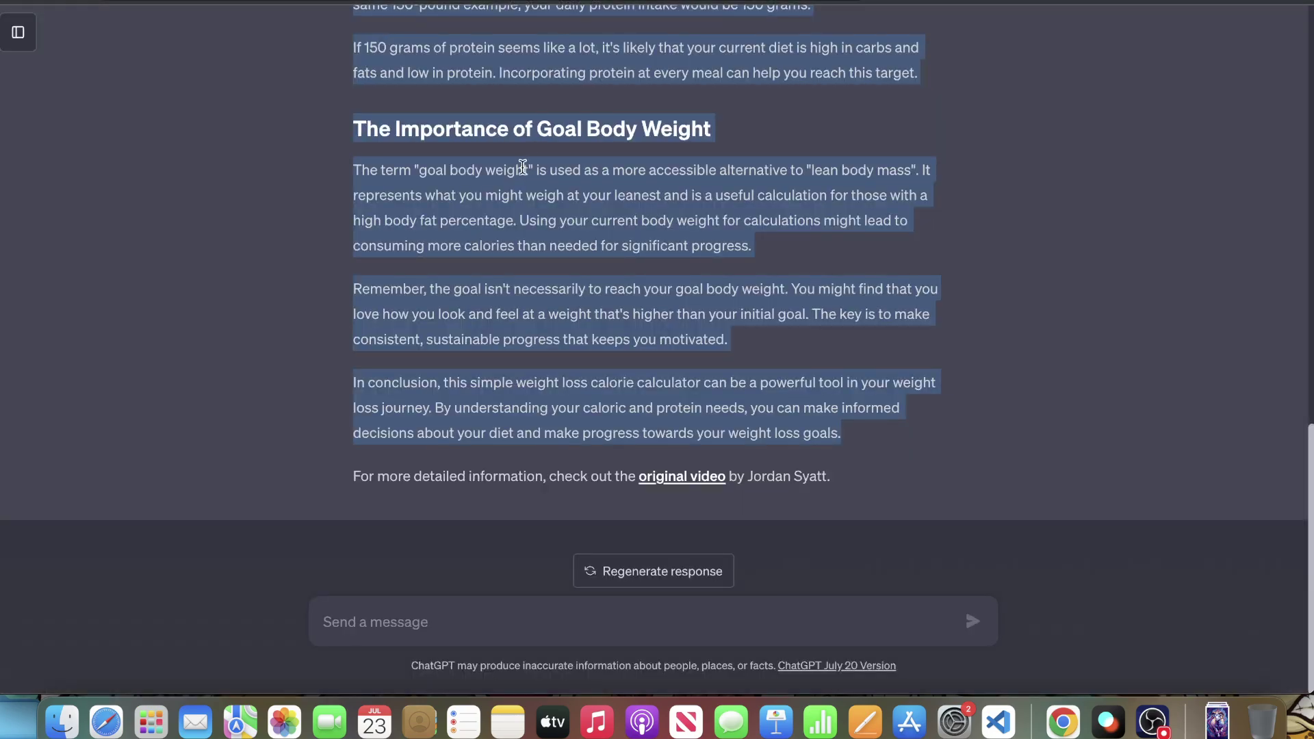
Copy the original prompt and start a new GPT-4 chat in Plugins mode
{"action": "scroll", "coordinate": [522, 166], "scroll_direction": "up", "scroll_amount": 20}
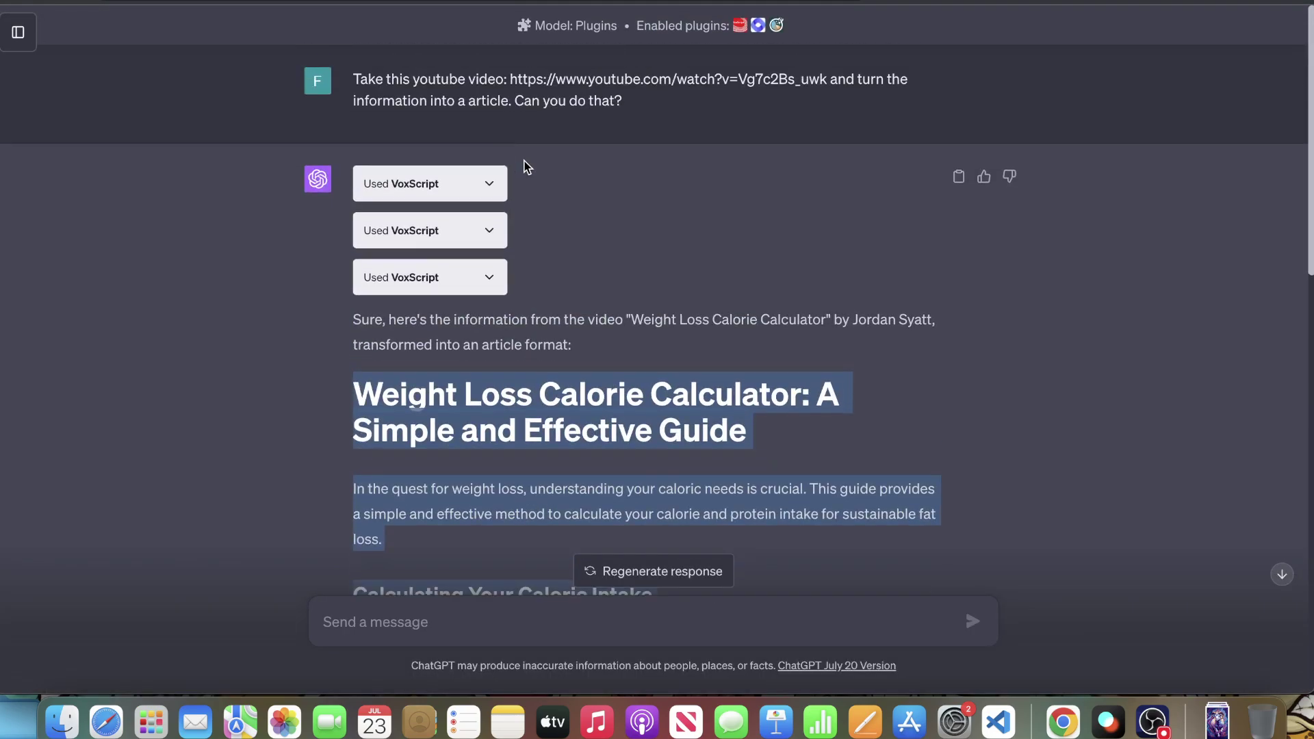
{"action": "left_click", "coordinate": [18, 37]}
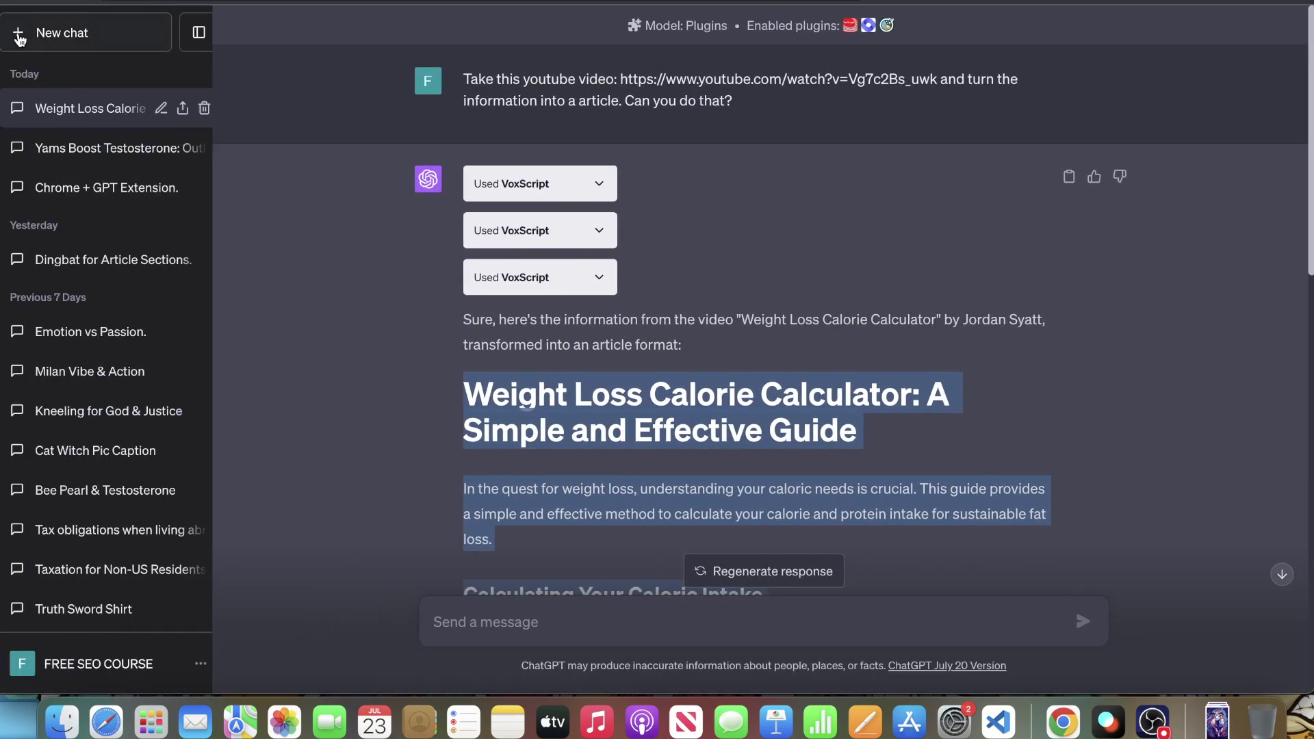
{"action": "left_click_drag", "start_coordinate": [753, 106], "coordinate": [471, 72]}
{"action": "key", "text": "super+c"}
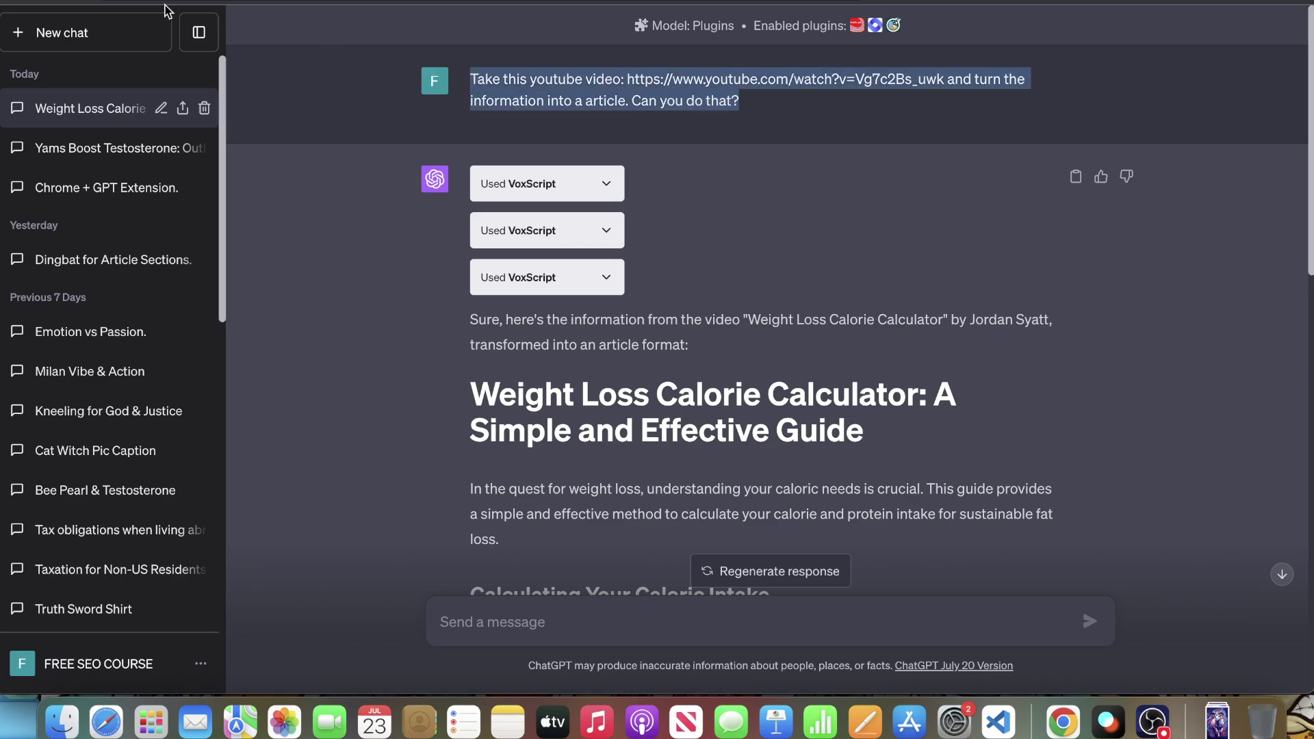
{"action": "left_click", "coordinate": [65, 32]}
{"action": "left_click", "coordinate": [798, 50]}
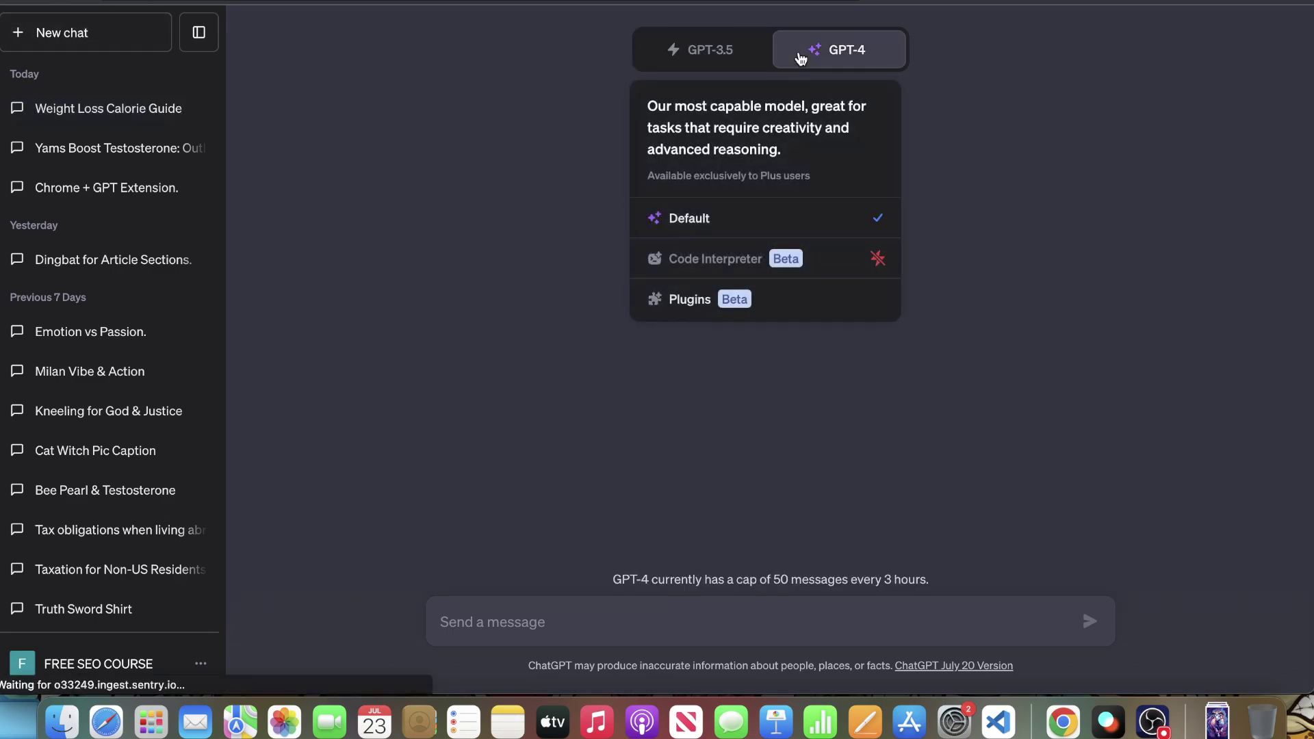
{"action": "left_click", "coordinate": [756, 304]}
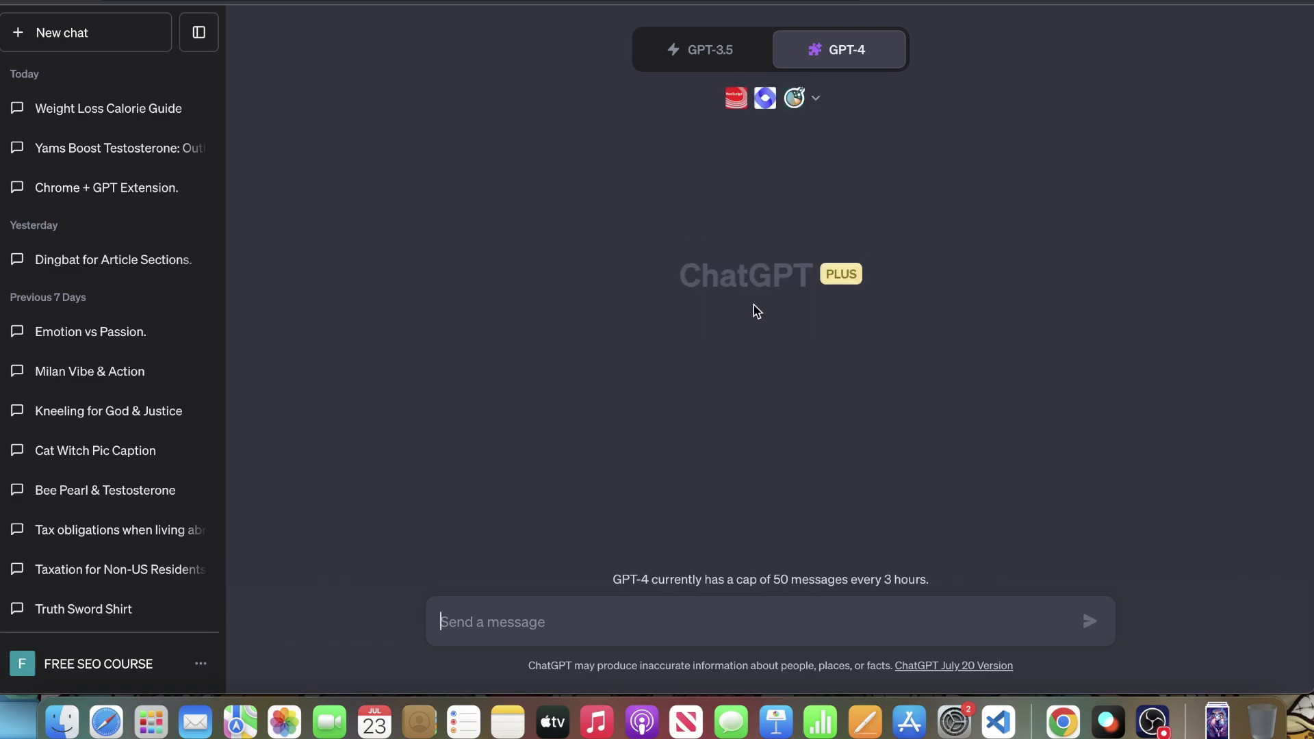
Paste the prompt, drop 'Can you do that?', and ask to keep the video's human tonality
{"action": "left_click", "coordinate": [523, 622]}
{"action": "key", "text": "super+v"}
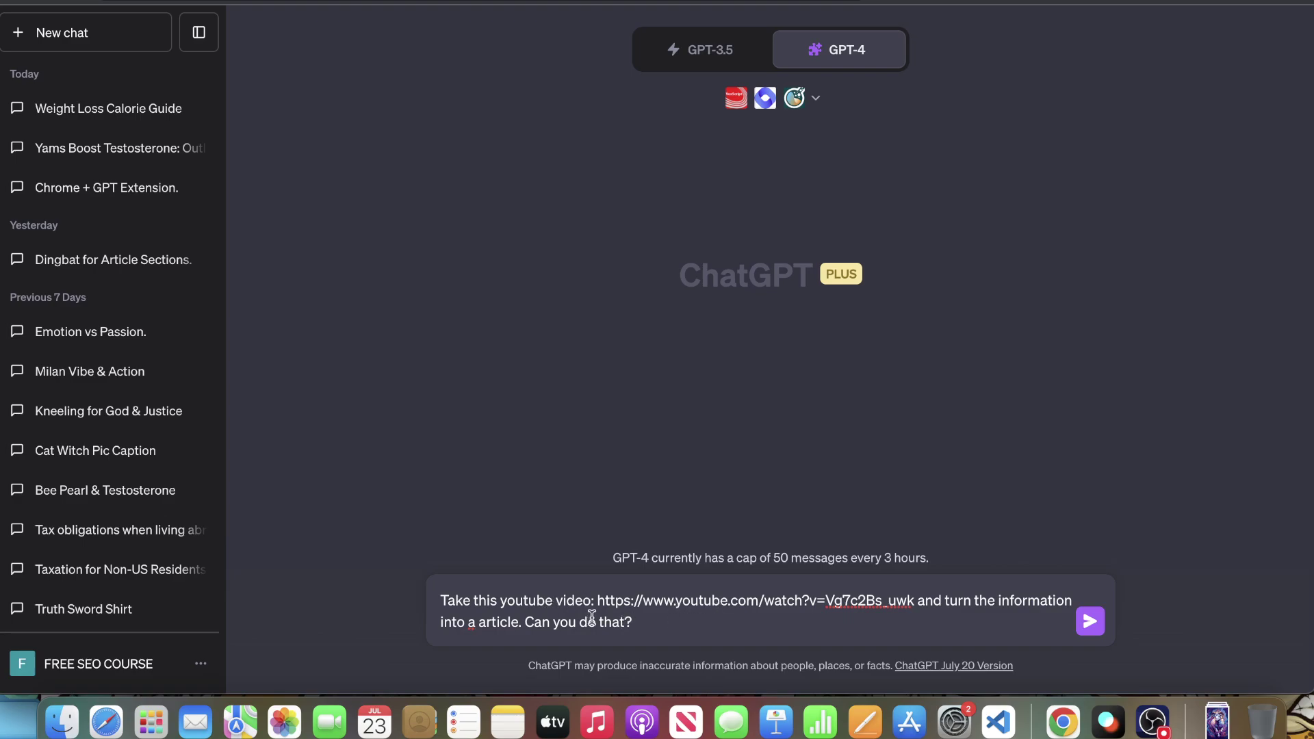
{"action": "left_click_drag", "start_coordinate": [521, 622], "coordinate": [633, 621]}
{"action": "key", "text": "BackSpace"}
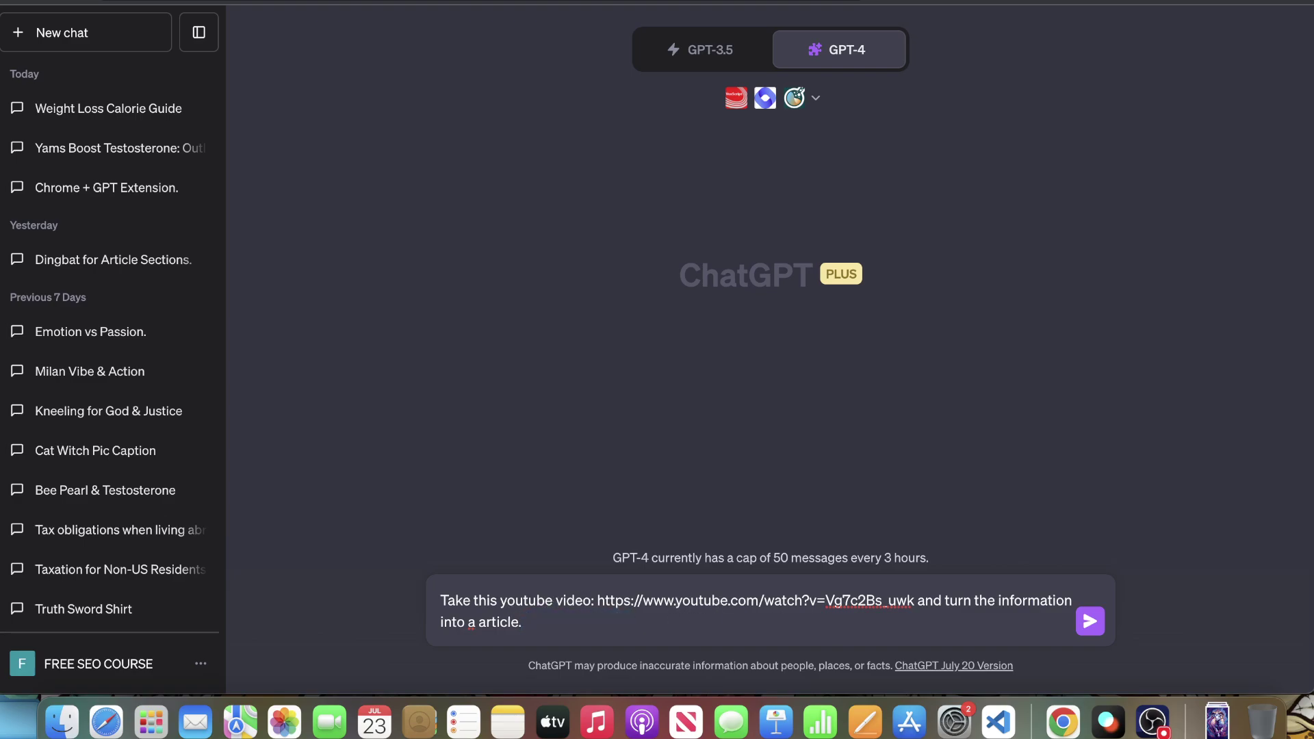
{"action": "key", "text": "BackSpace"}
{"action": "type", "text": ", but make sure to add the tonality that is found in "}
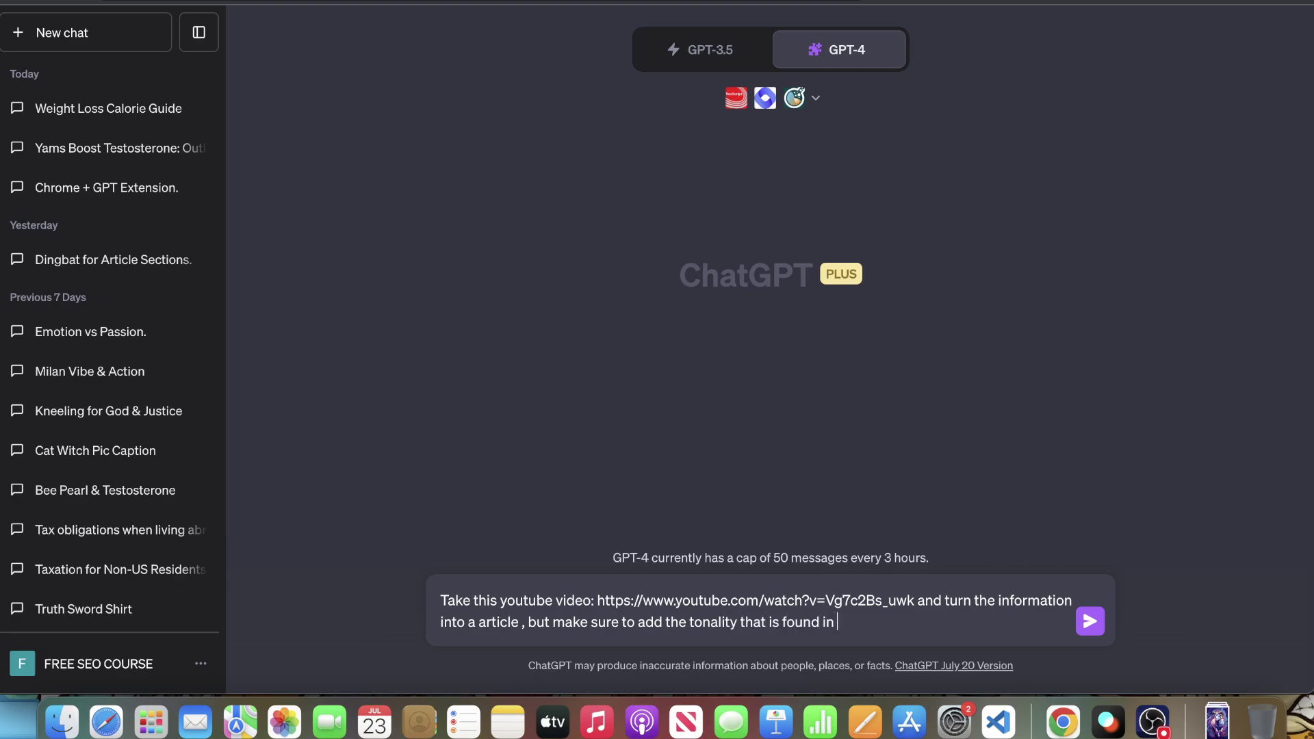
{"action": "type", "text": "the video"}
{"action": "type", "text": " s9"}
{"action": "type", "text": "udning liek a h"}
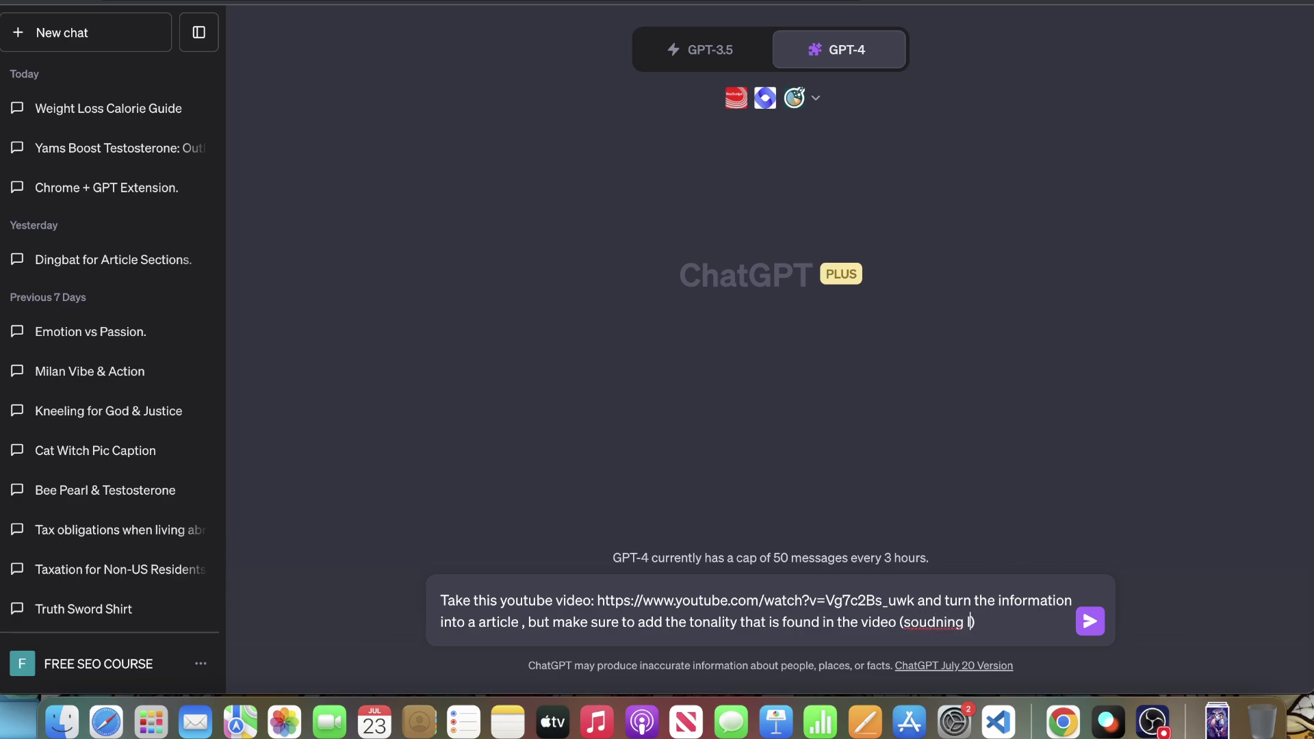
{"action": "type", "text": "uman being"}
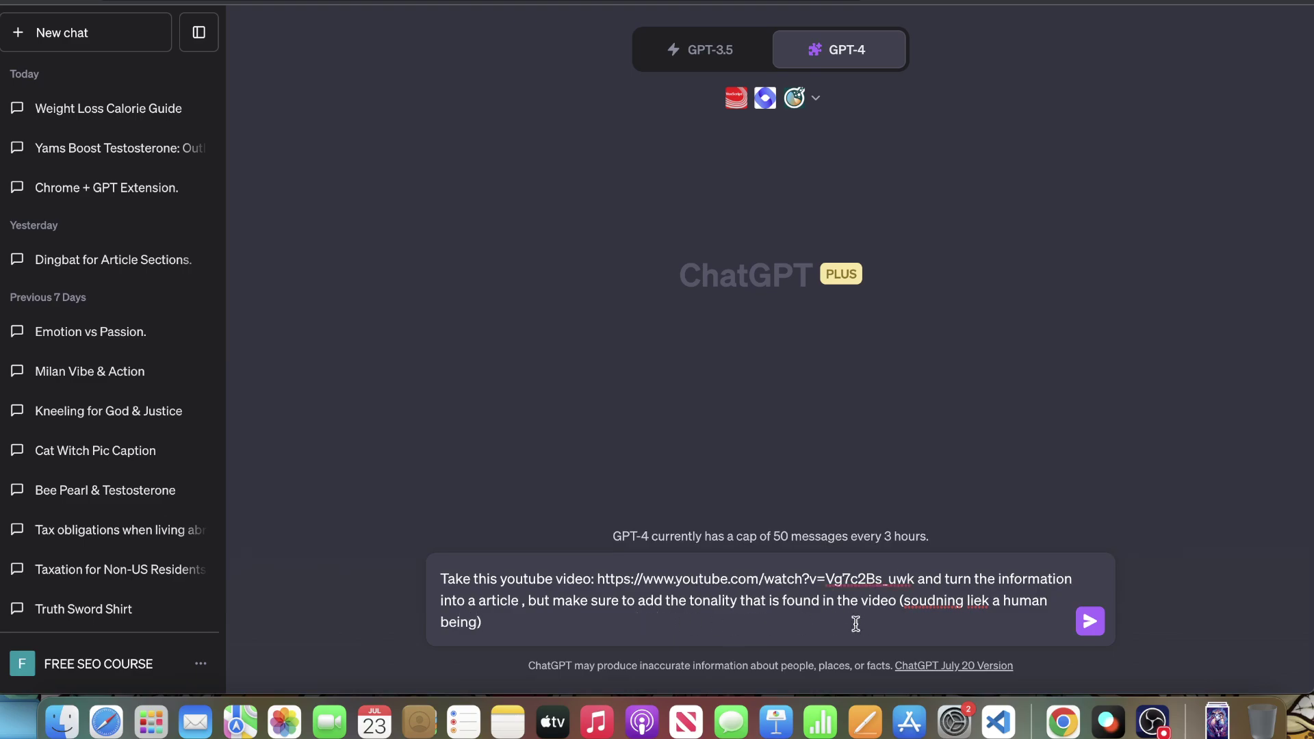
Extend the prompt to break down, analyze and summarize the video matching the speaker's word usage and tonality
{"action": "left_click", "coordinate": [801, 616]}
{"action": "type", "text": "but make sure "}
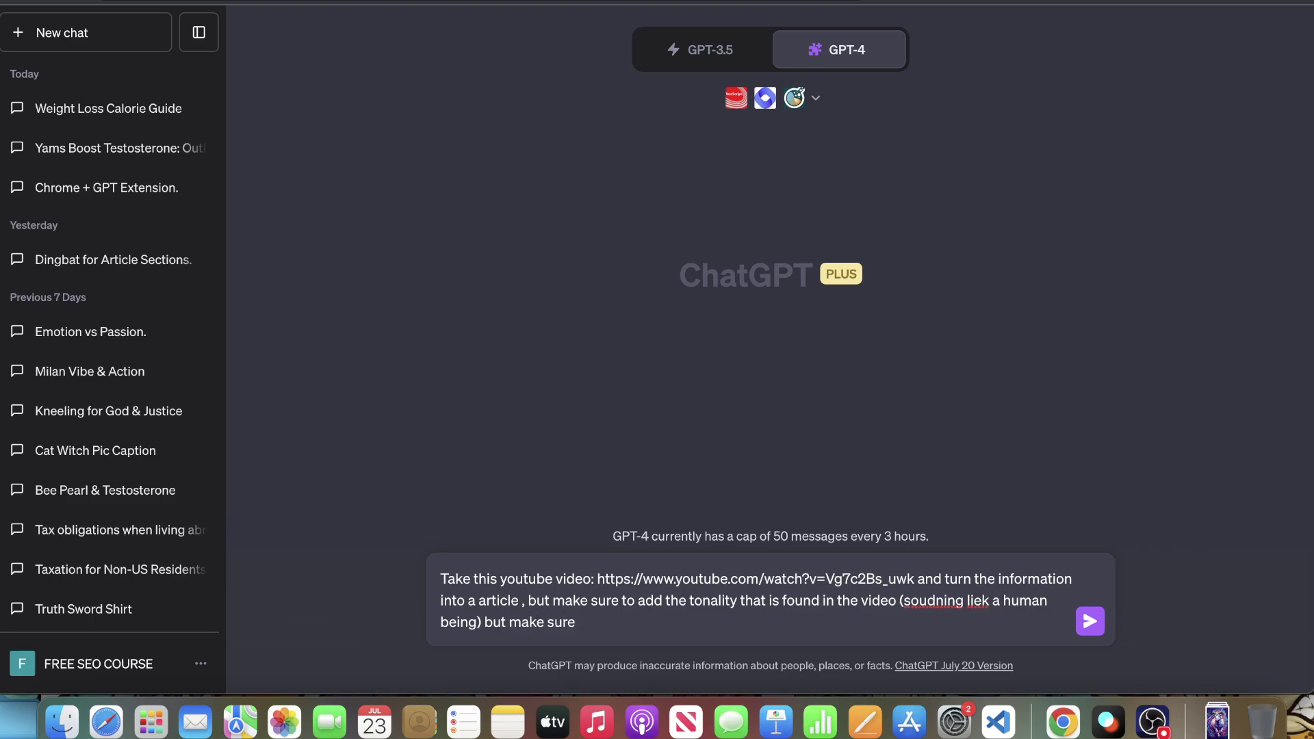
{"action": "type", "text": "its inputted into the ar"}
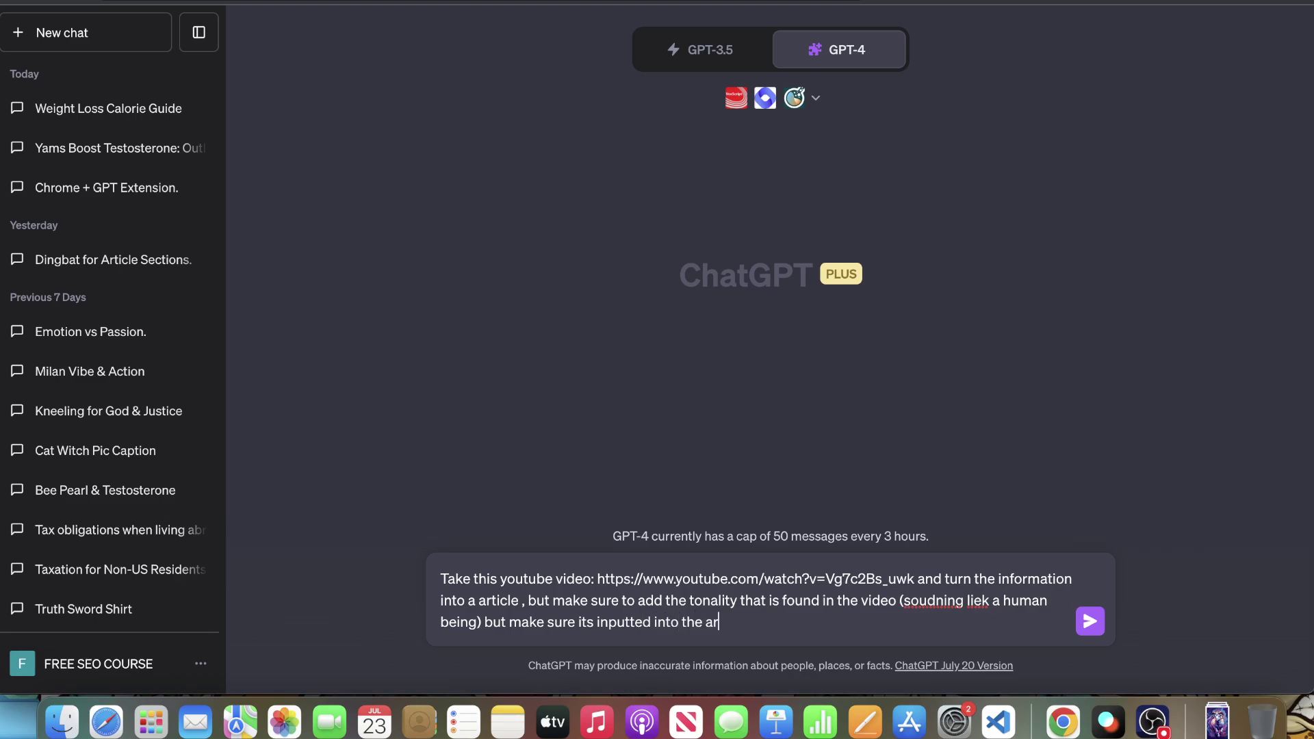
{"action": "type", "text": "ticle. In other words"}
{"action": "type", "text": " make the artic"}
{"action": "type", "text": "le sound like the video"}
{"action": "type", "text": ", its your job to "}
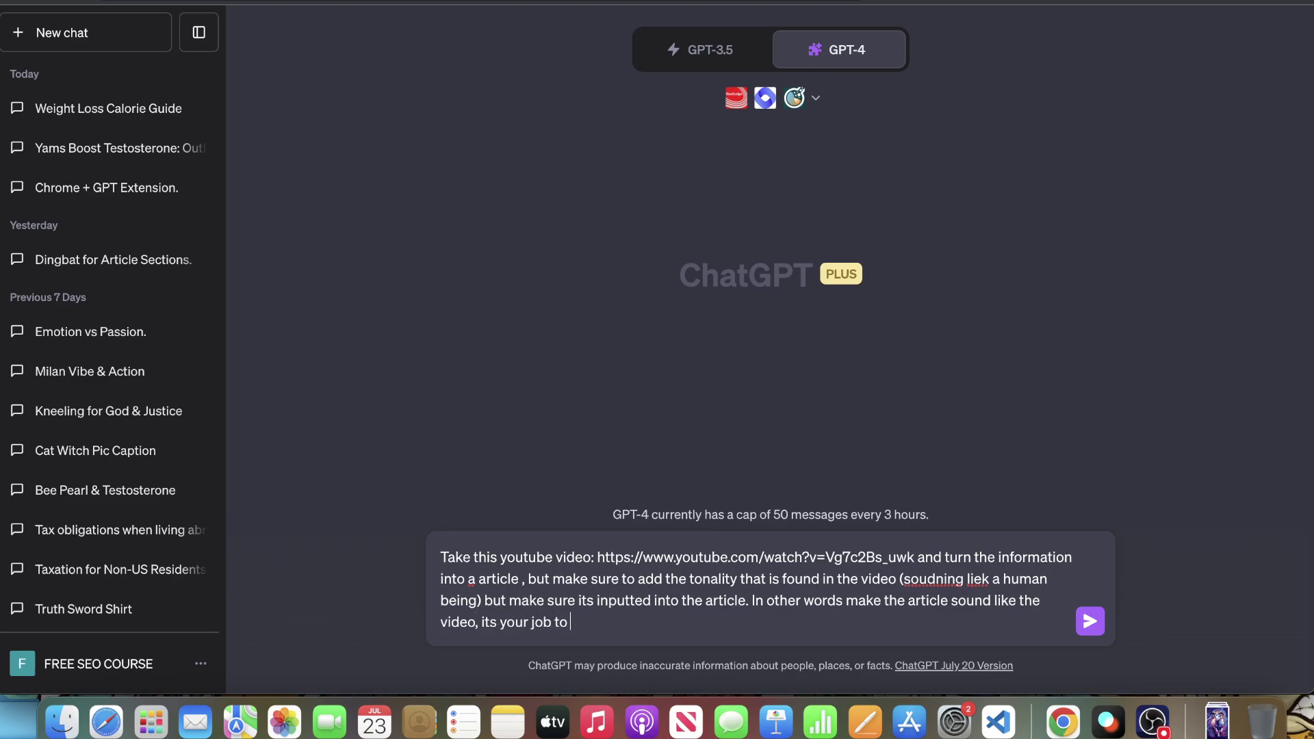
{"action": "type", "text": "understand w"}
{"action": "key", "text": "BackSpace"}
{"action": "type", "text": "hat the video "}
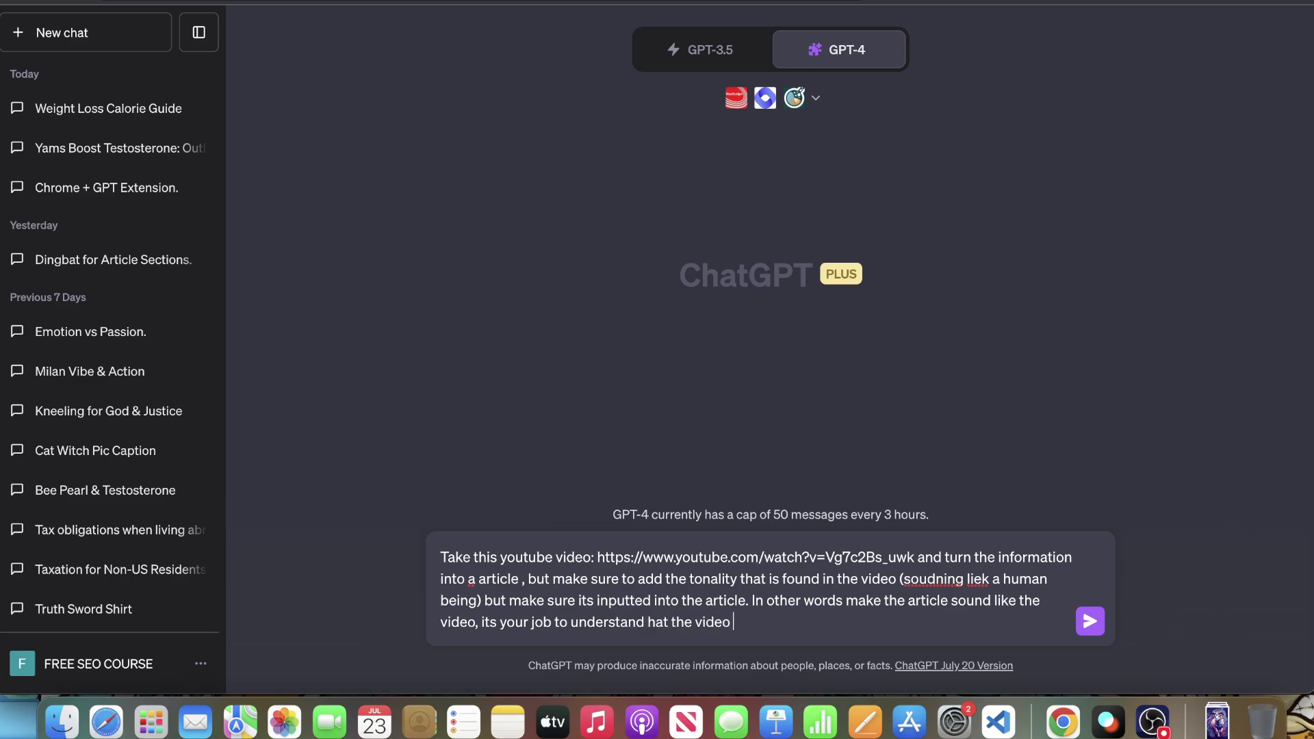
{"action": "type", "text": "is saying, break it down a"}
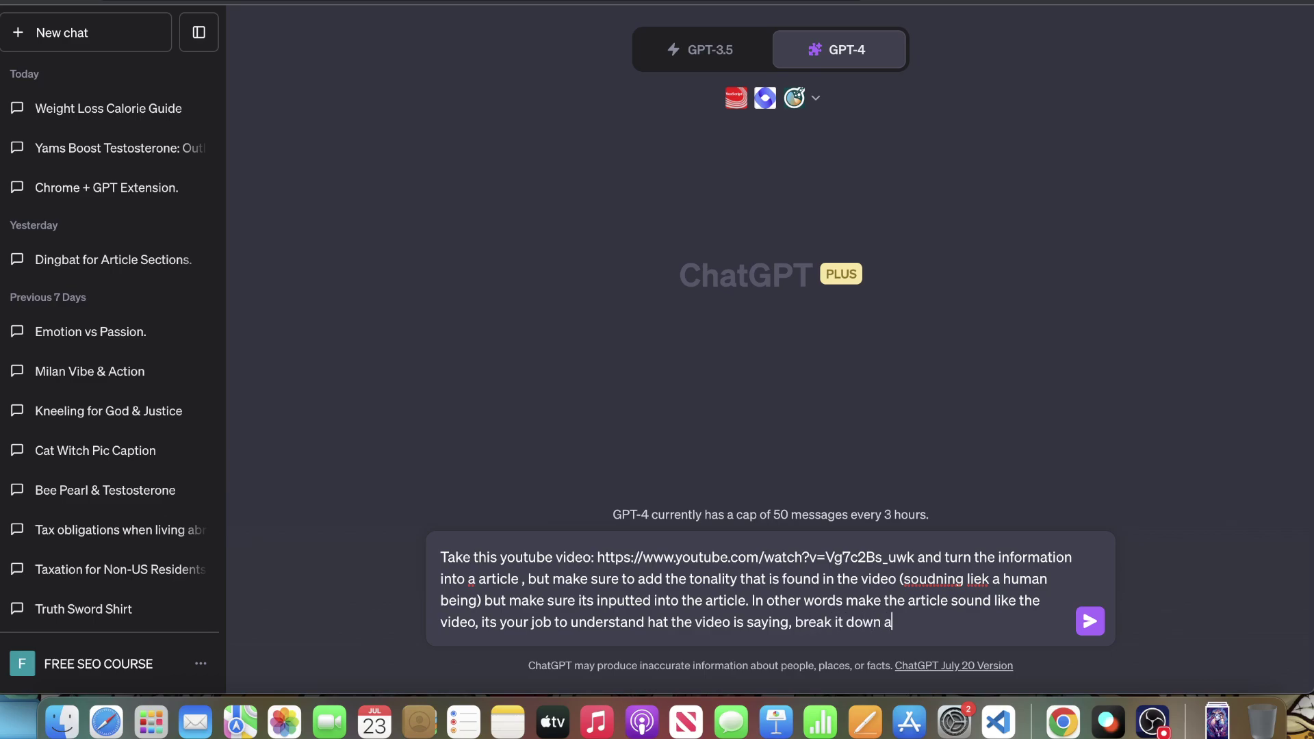
{"action": "type", "text": "nalyze it and summarize in tho"}
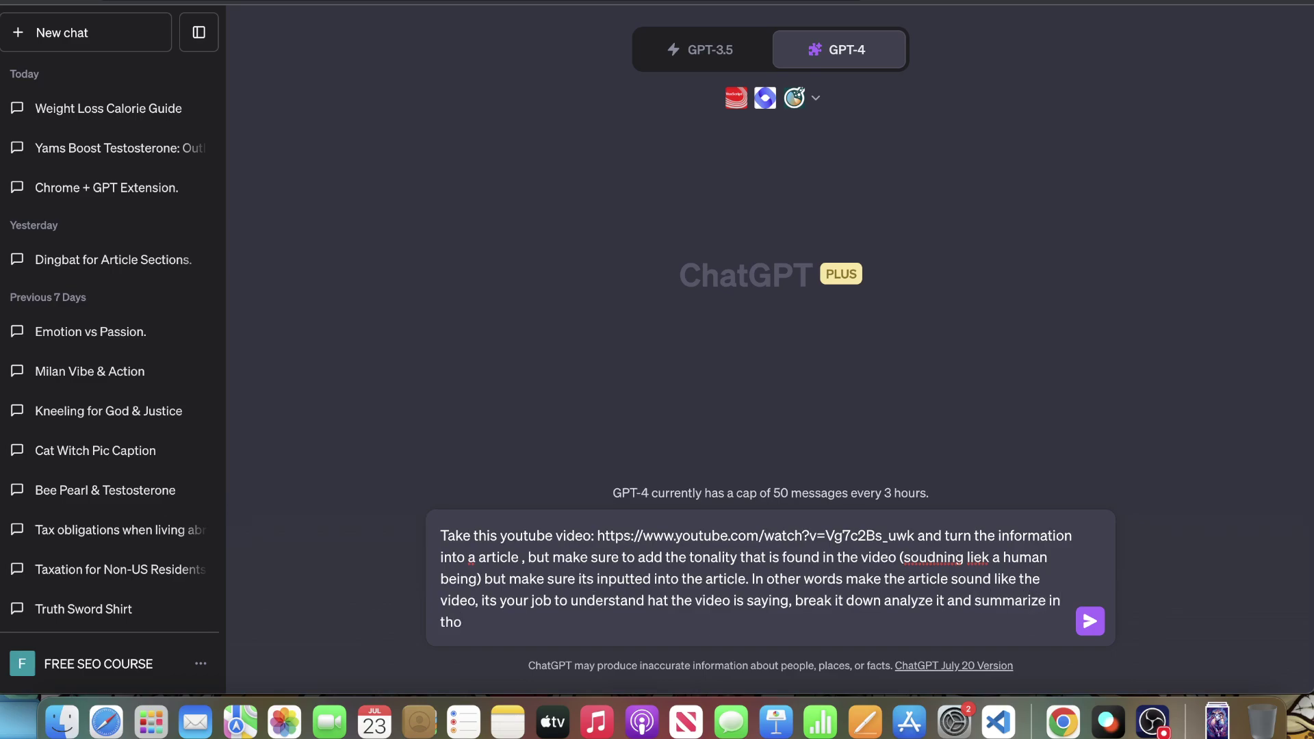
{"action": "key", "text": "BackSpace"}
{"action": "key", "text": "BackSpace"}
{"action": "key", "text": "BackSpace"}
{"action": "type", "text": "to this article matching the same"}
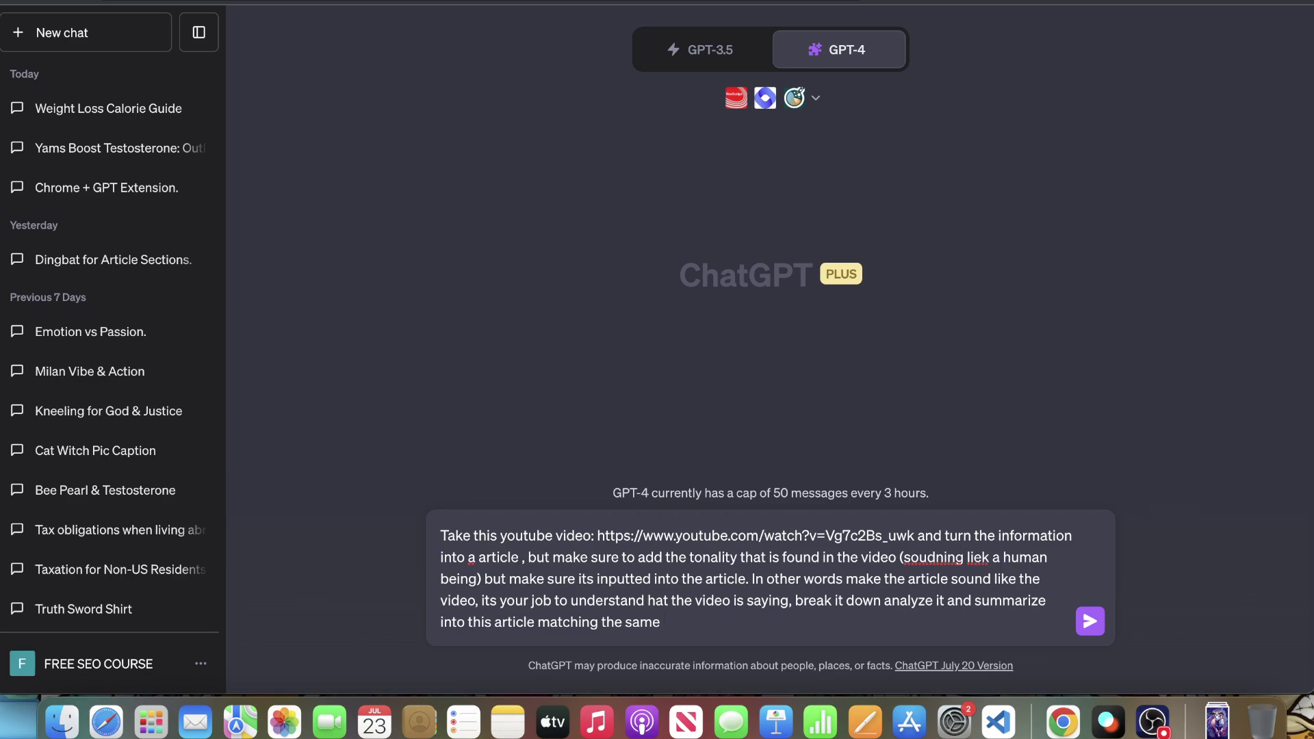
{"action": "type", "text": " word usage and tonality tha"}
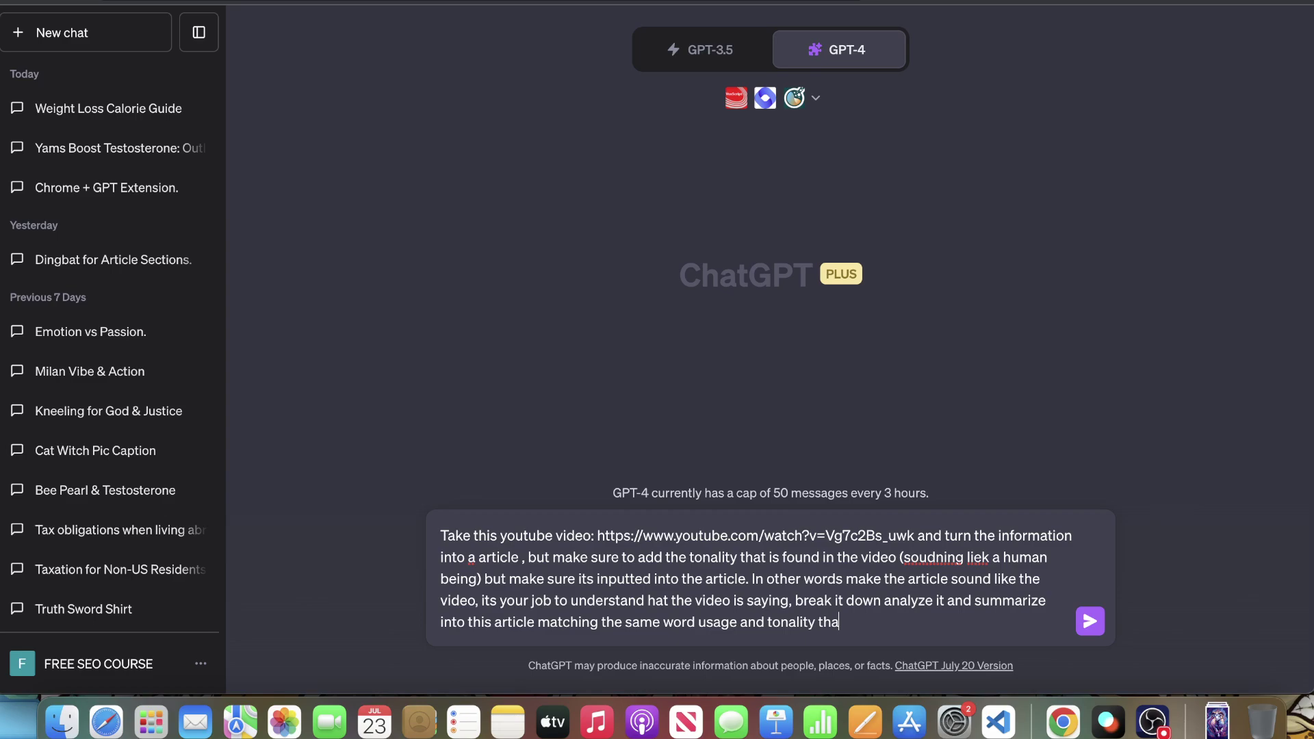
{"action": "type", "text": "t the speaker in th"}
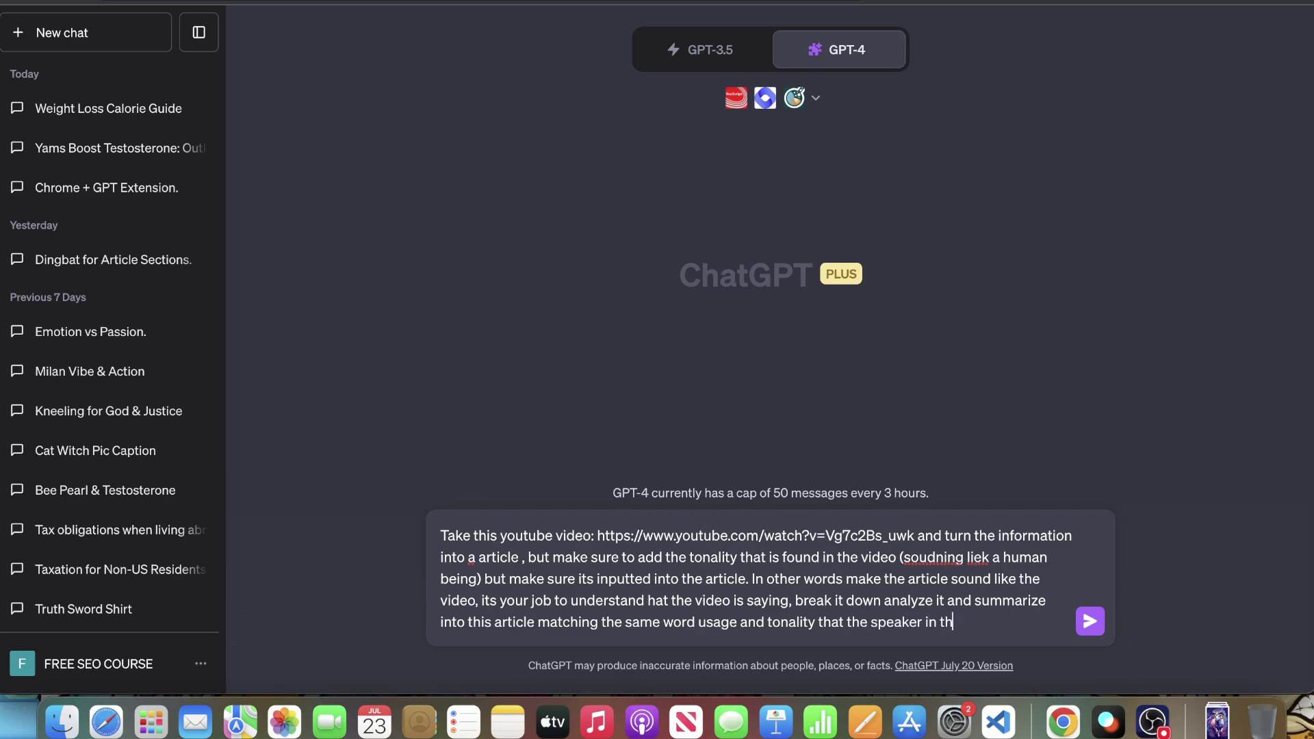
{"action": "type", "text": "e video is usuing."}
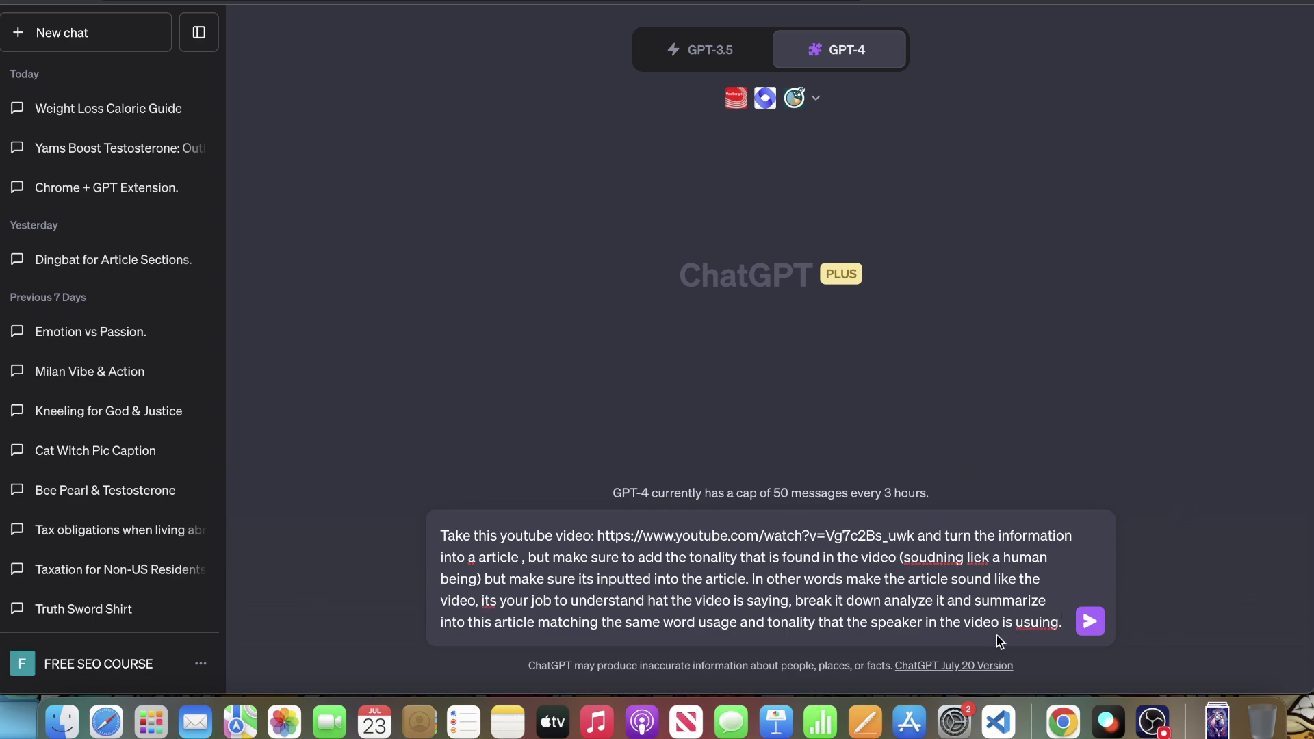
Correct the misspellings to 'using', 'sounding' and 'like' via spelling suggestions
{"action": "right_click", "coordinate": [1047, 617]}
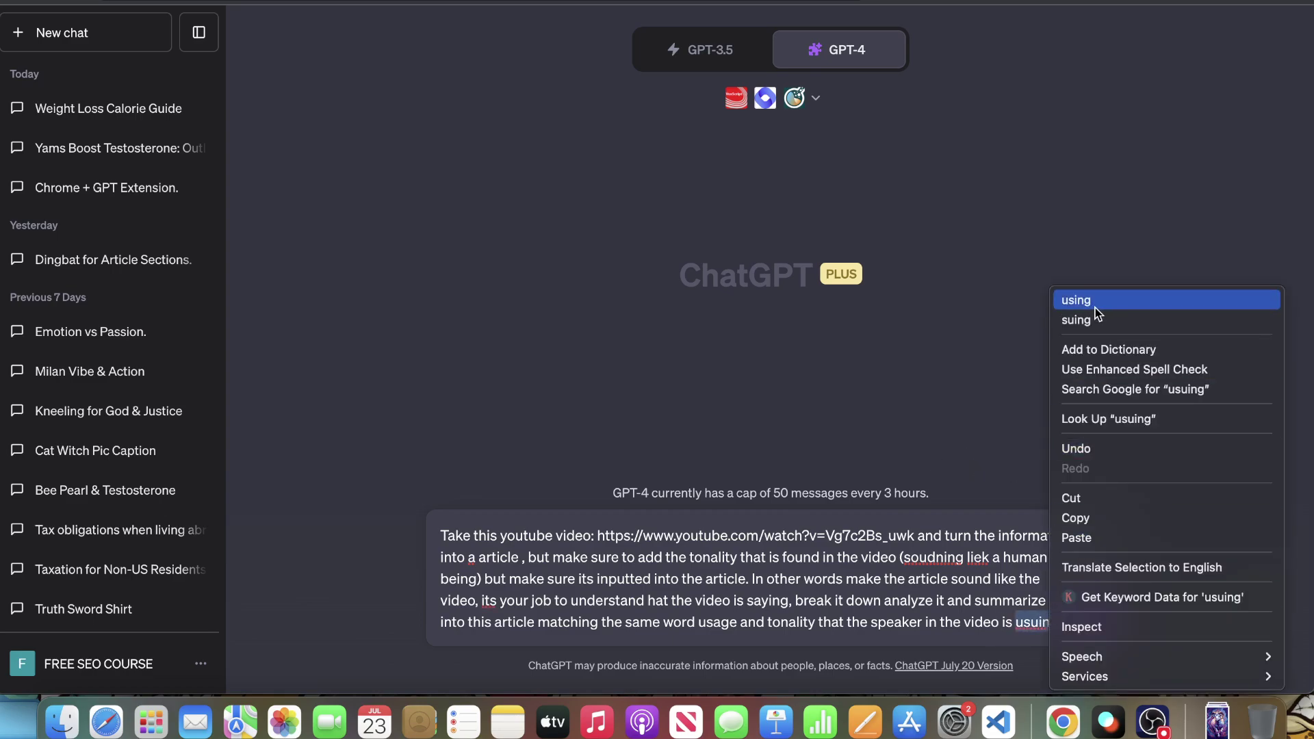
{"action": "left_click", "coordinate": [1075, 300]}
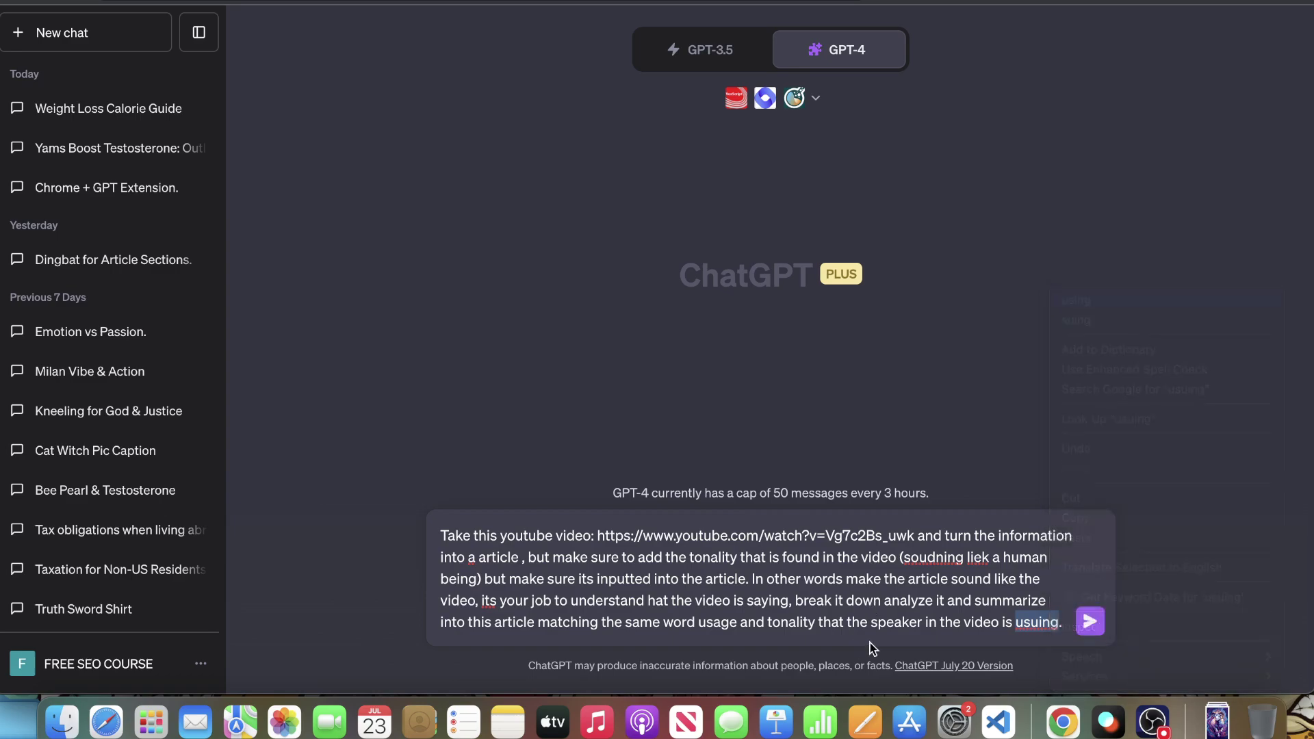
{"action": "right_click", "coordinate": [929, 557]}
{"action": "left_click", "coordinate": [966, 301]}
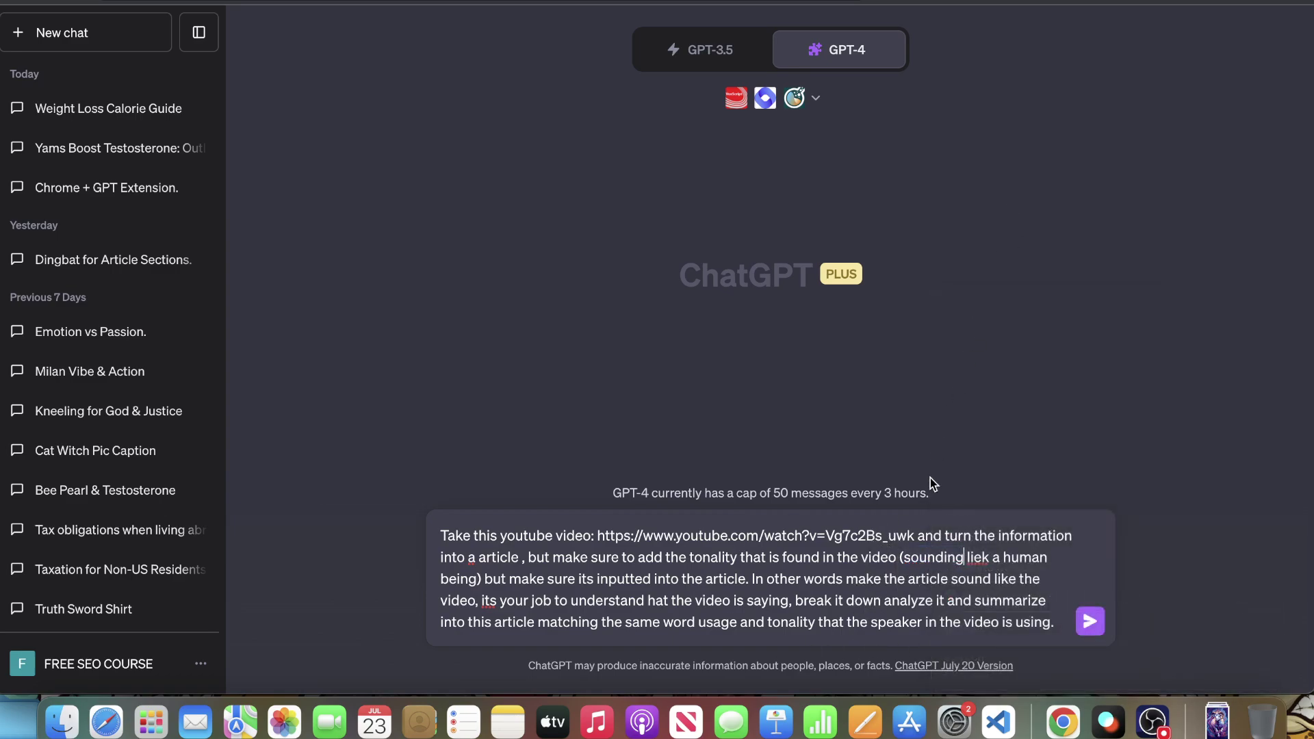
{"action": "right_click", "coordinate": [984, 559]}
{"action": "left_click", "coordinate": [1005, 283]}
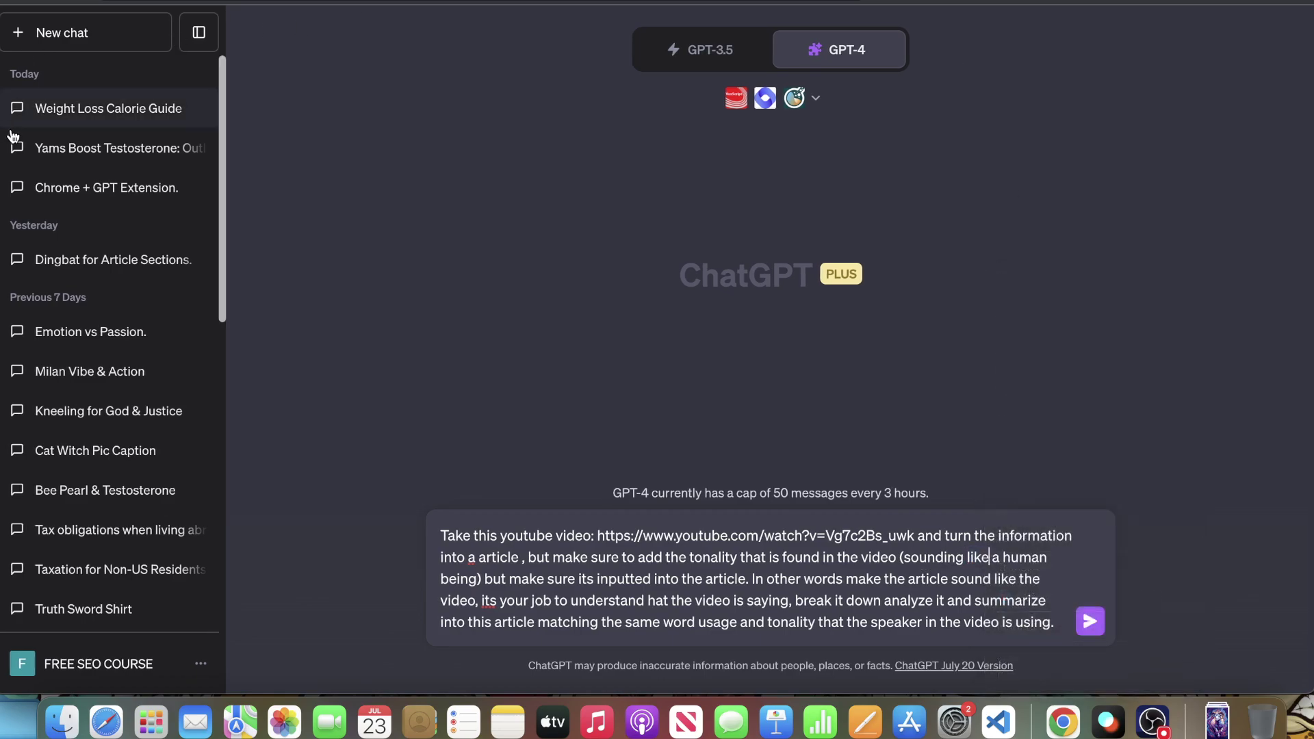
Add a request to reduce probability, predictability and pattern, and send the prompt
{"action": "left_click", "coordinate": [1050, 624]}
{"action": "type", "text": "."}
{"action": "type", "text": " Reduce the use"}
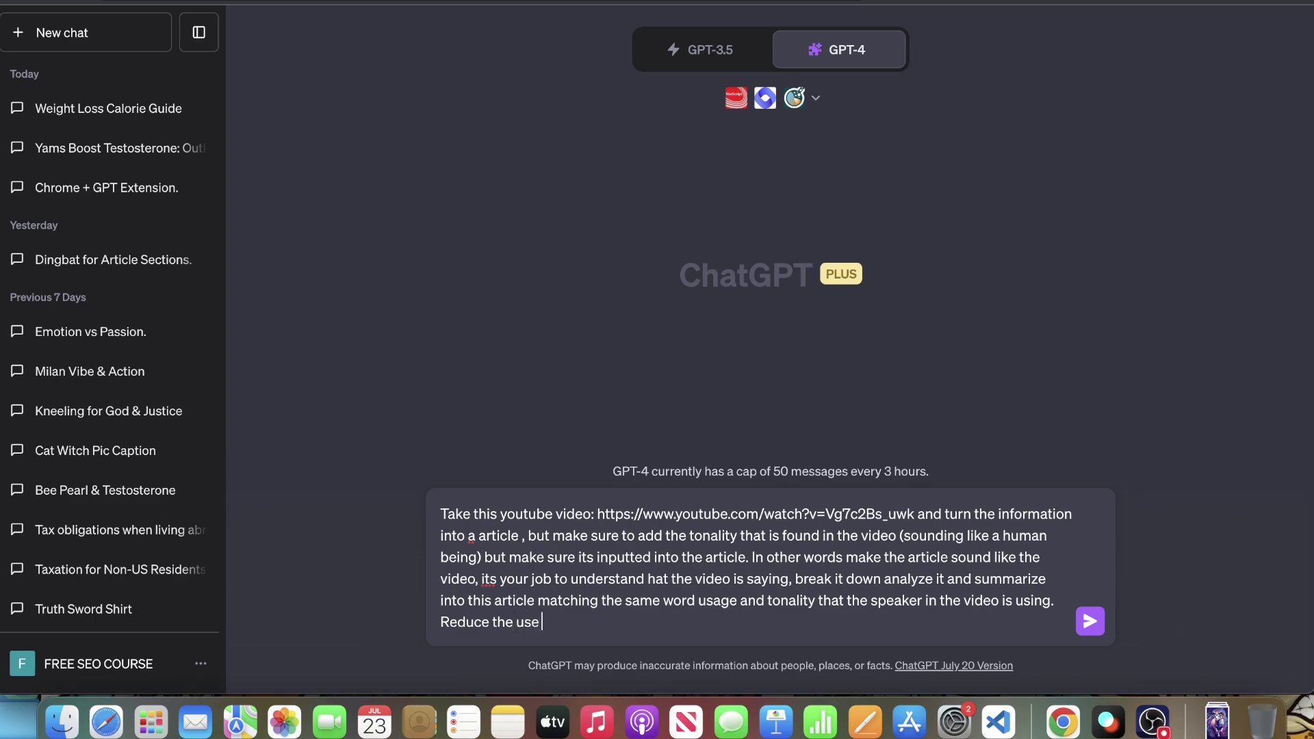
{"action": "type", "text": " of"}
{"action": "type", "text": "probablity "}
{"action": "type", "text": " predictabilty and pattern "}
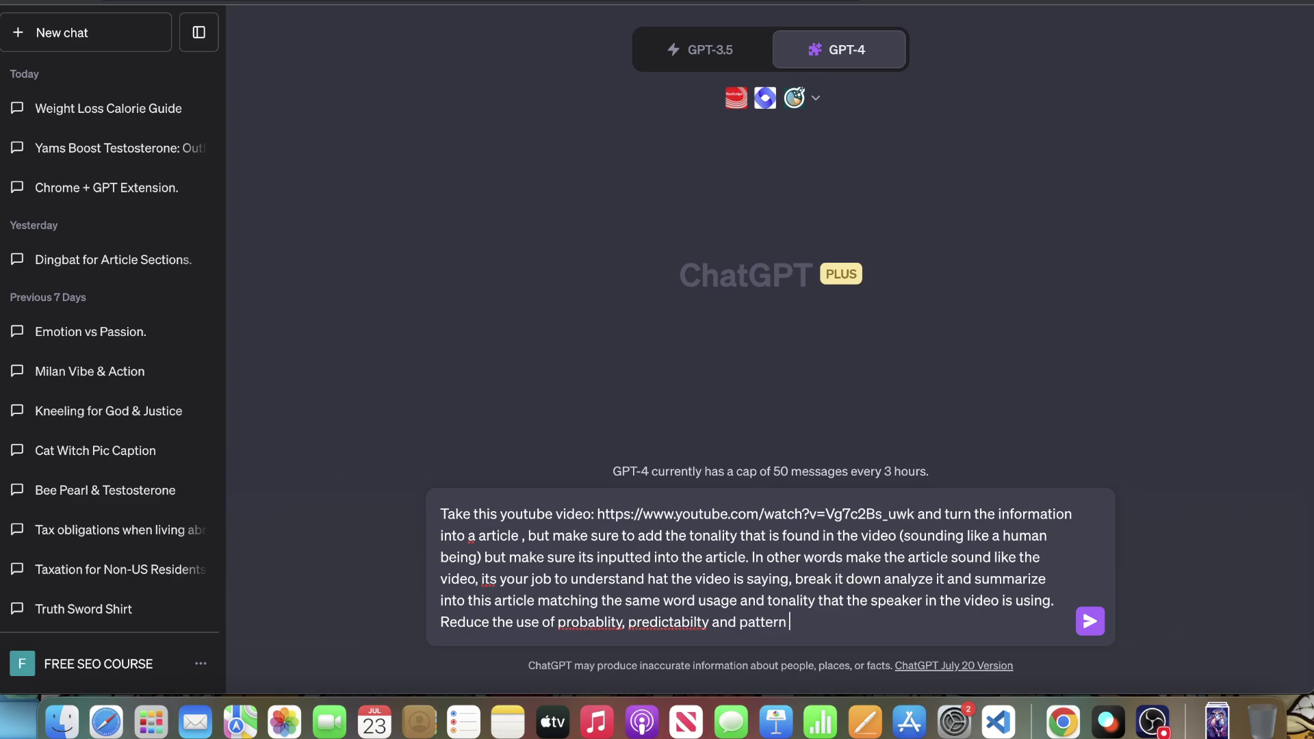
{"action": "type", "text": "in your article that you "}
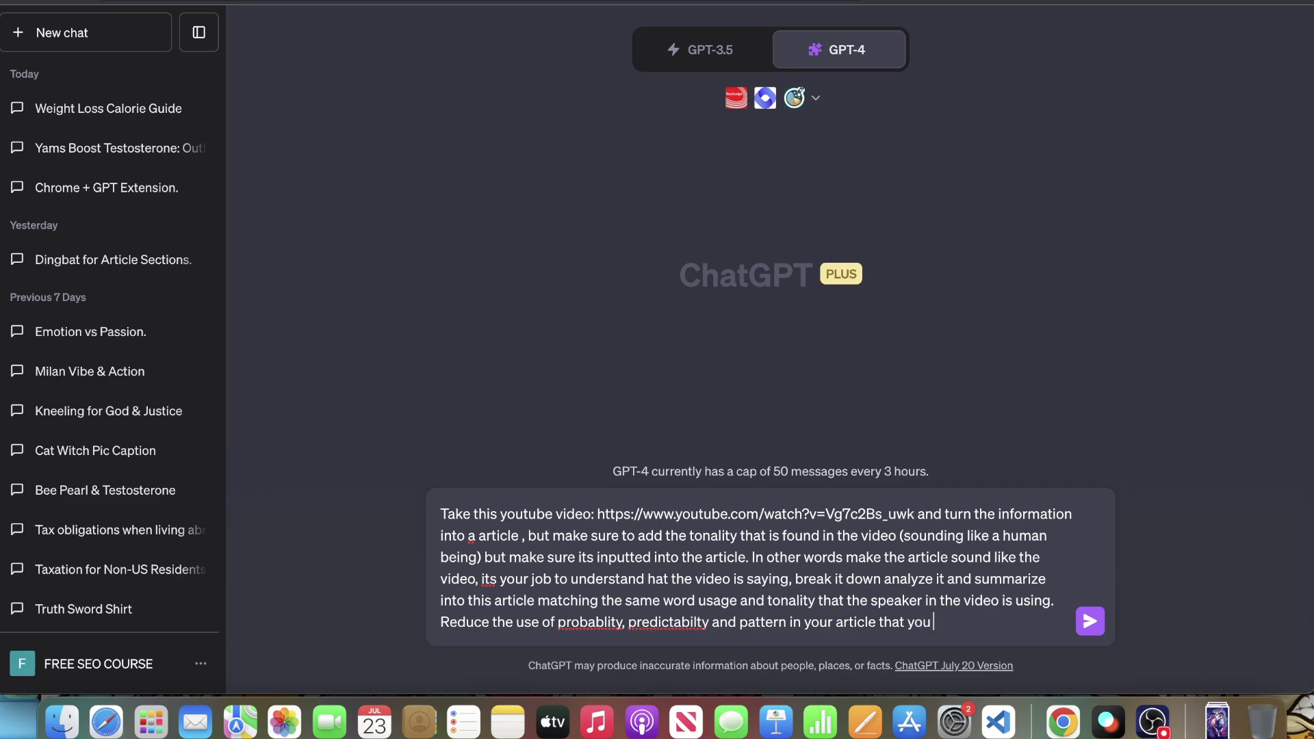
{"action": "type", "text": "produce."}
{"action": "key", "text": "Return"}
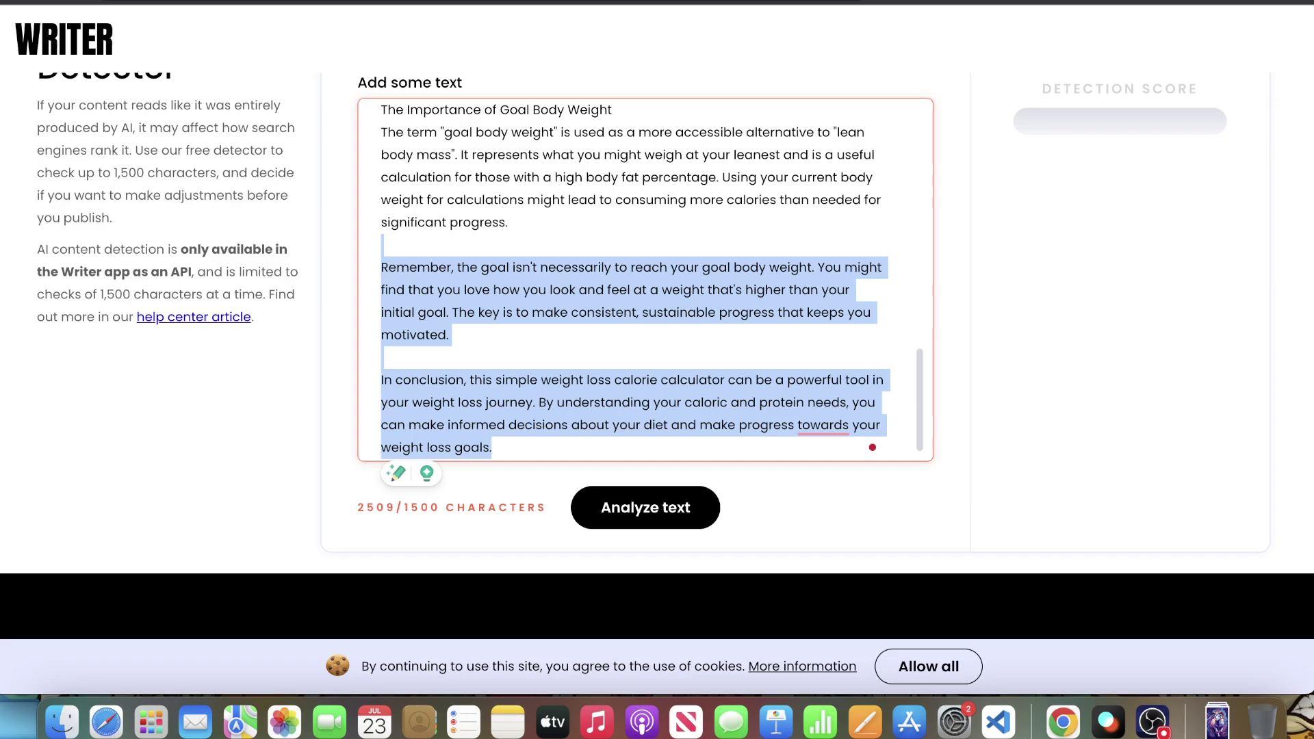
Review the article's opening and last two paragraphs in Writer's detector, then return to ChatGPT
{"action": "scroll", "coordinate": [610, 247], "scroll_direction": "up", "scroll_amount": 15}
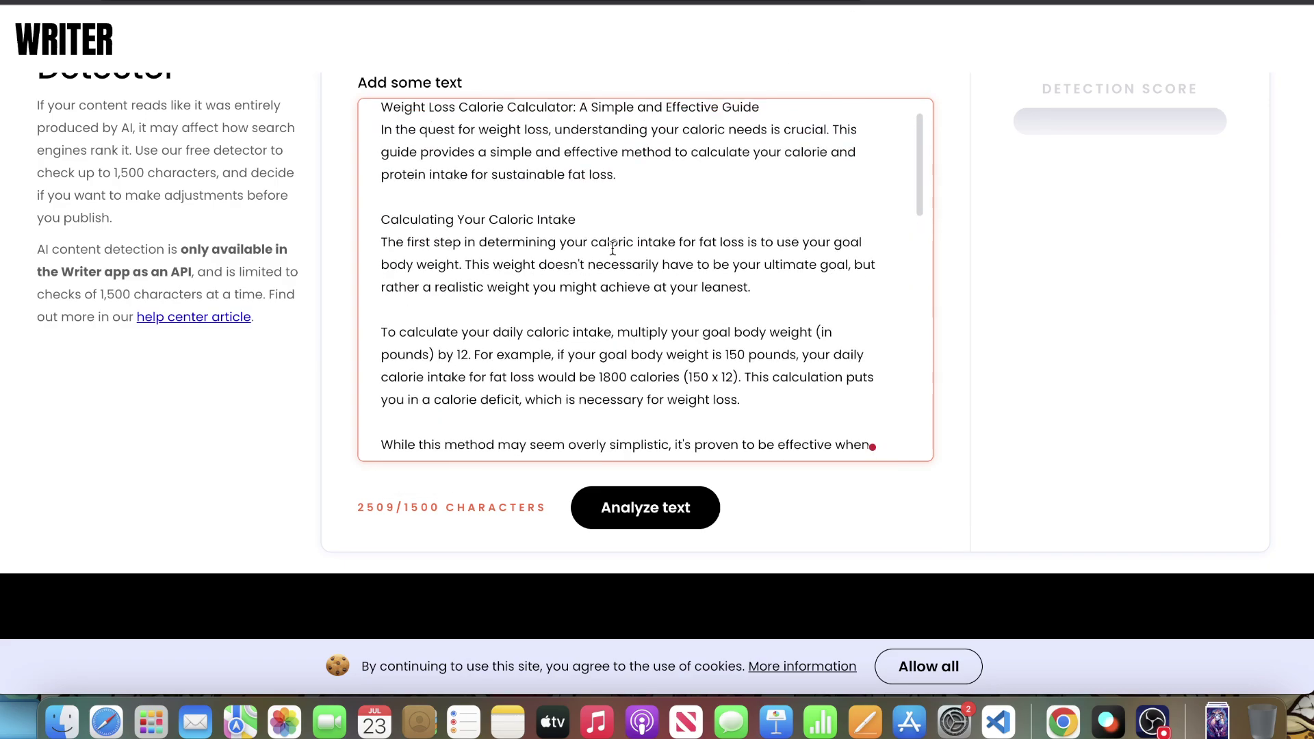
{"action": "scroll", "coordinate": [311, 45], "scroll_direction": "up", "scroll_amount": 3}
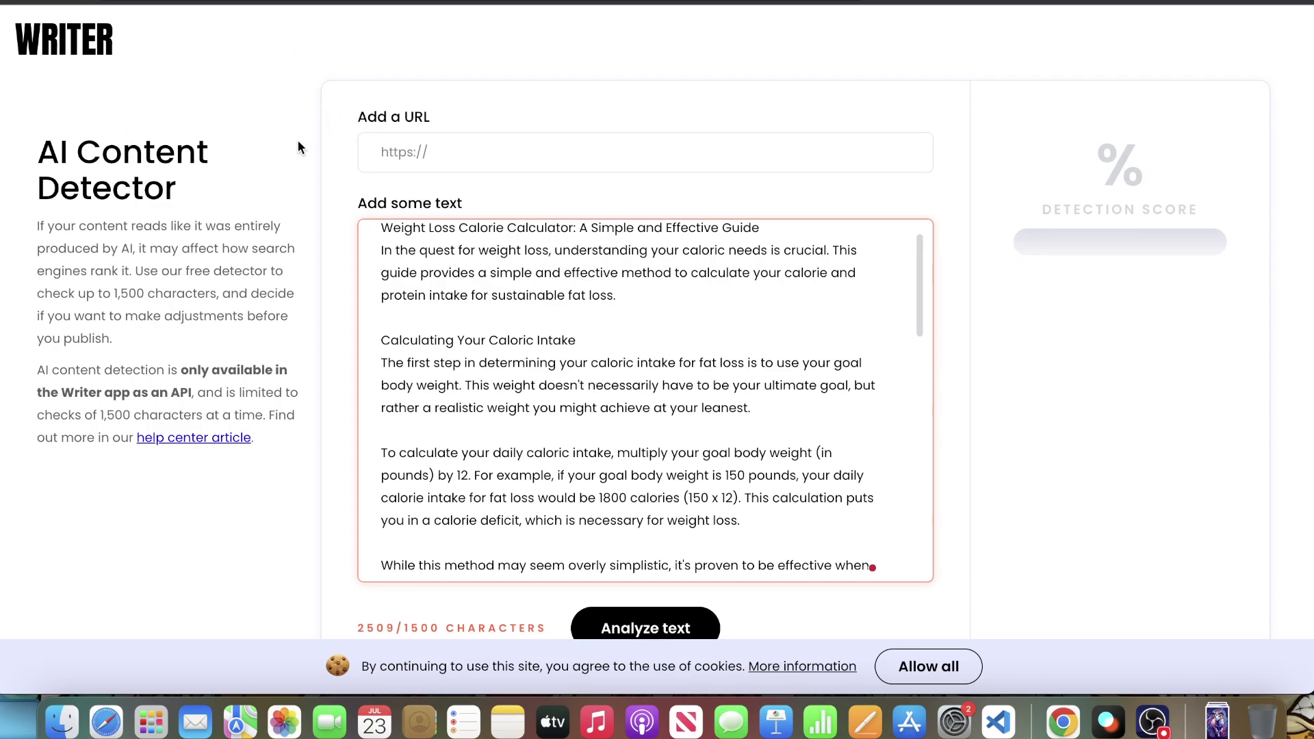
{"action": "scroll", "coordinate": [563, 410], "scroll_direction": "down", "scroll_amount": 10}
{"action": "left_click_drag", "start_coordinate": [493, 568], "coordinate": [563, 375]}
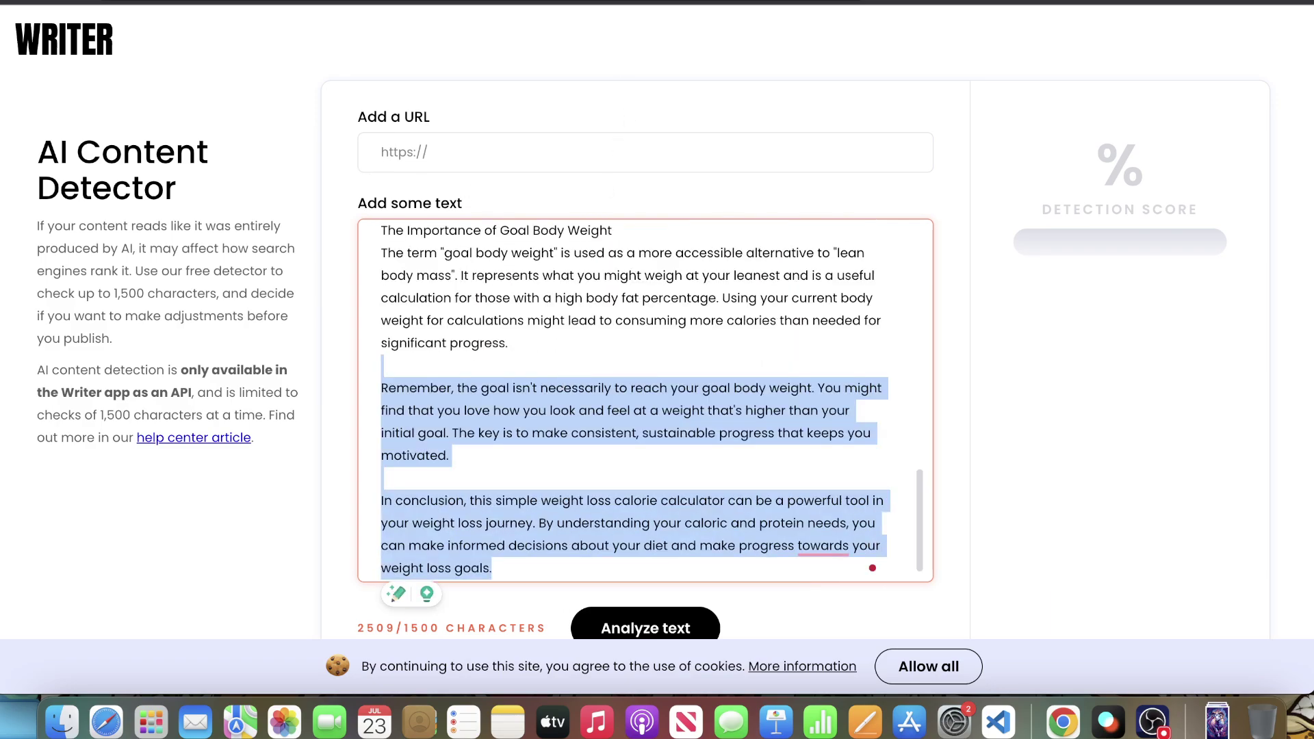
{"action": "key", "text": "ctrl+Tab"}
Select the entire conversational rewrite, from 'Based on' down to 'Talk to you soon!'
{"action": "scroll", "coordinate": [674, 253], "scroll_direction": "up", "scroll_amount": 1}
{"action": "scroll", "coordinate": [653, 224], "scroll_direction": "up", "scroll_amount": 7}
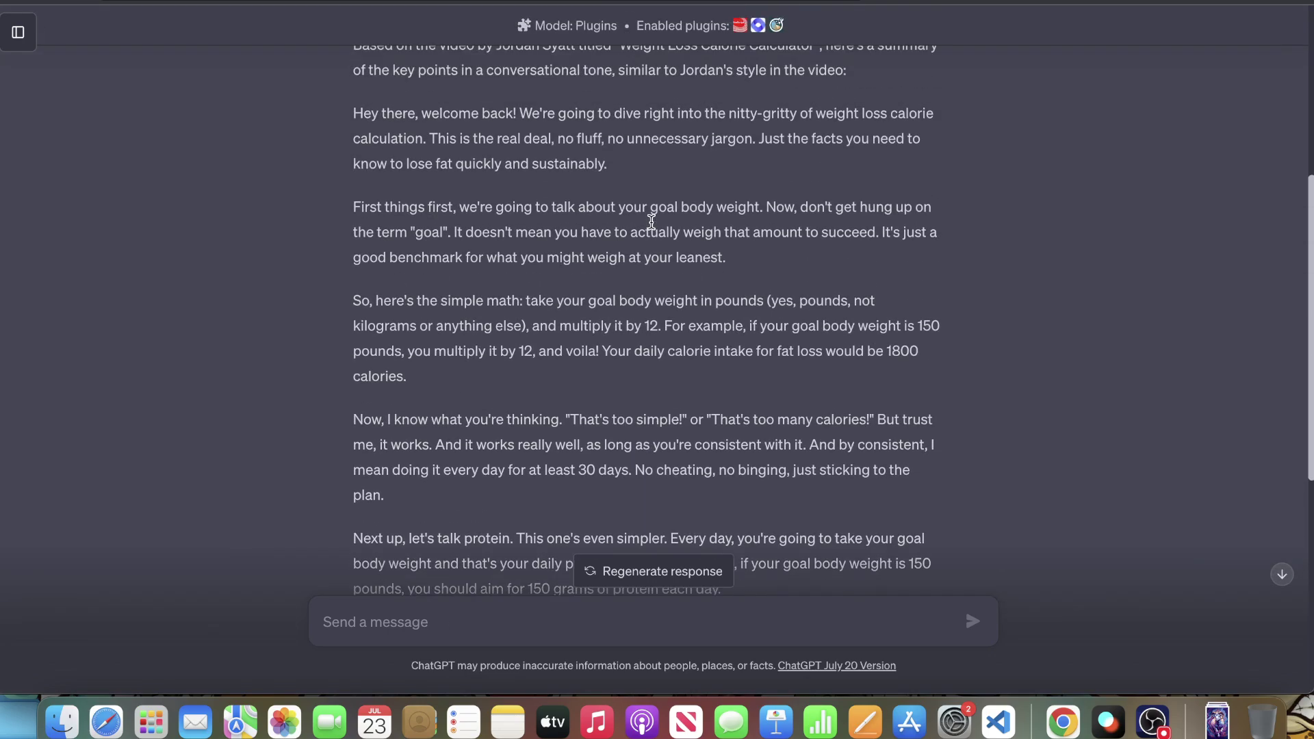
{"action": "scroll", "coordinate": [652, 221], "scroll_direction": "up", "scroll_amount": 3}
{"action": "left_click_drag", "start_coordinate": [361, 278], "coordinate": [381, 393]}
{"action": "left_click", "coordinate": [376, 342]}
{"action": "left_click_drag", "start_coordinate": [355, 276], "coordinate": [939, 490]}
{"action": "scroll", "coordinate": [794, 491], "scroll_direction": "down", "scroll_amount": 10}
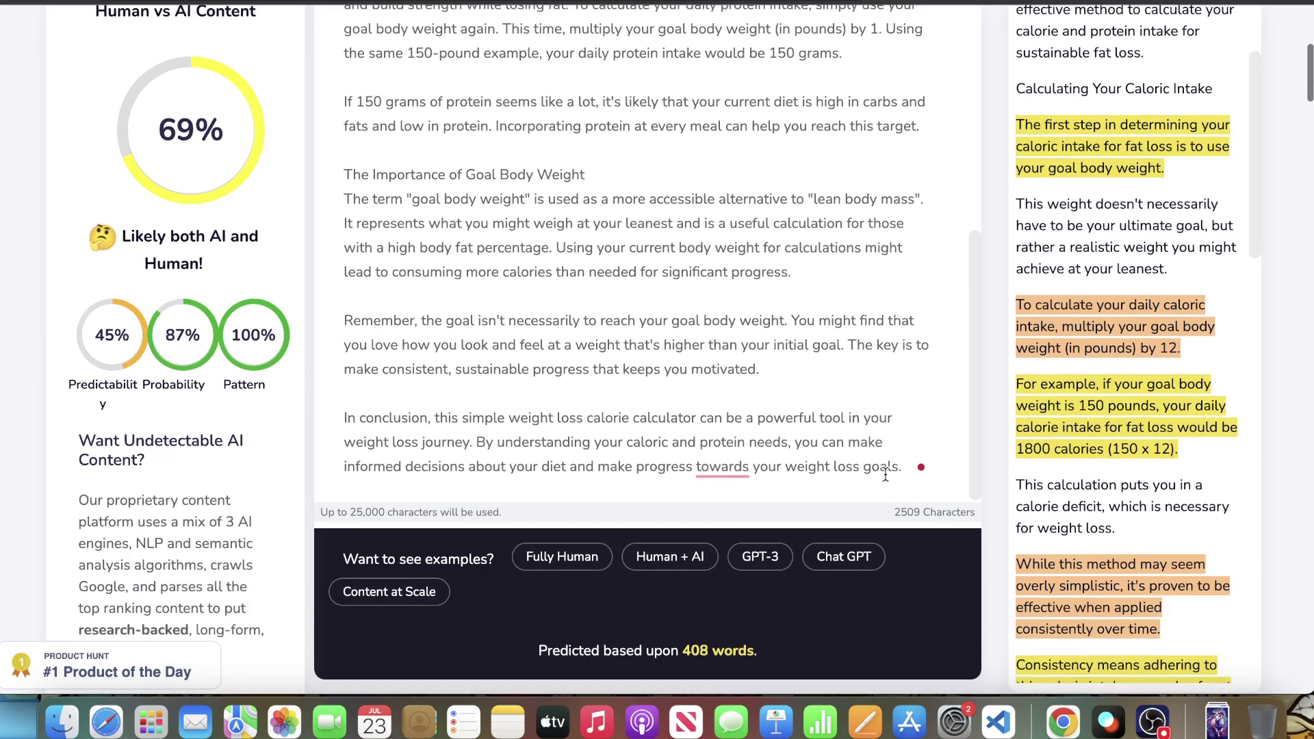
Replace the detector's old article with the pasted conversational rewrite and run the AI check
{"action": "left_click_drag", "start_coordinate": [905, 472], "coordinate": [685, 1]}
{"action": "key", "text": "super+v"}
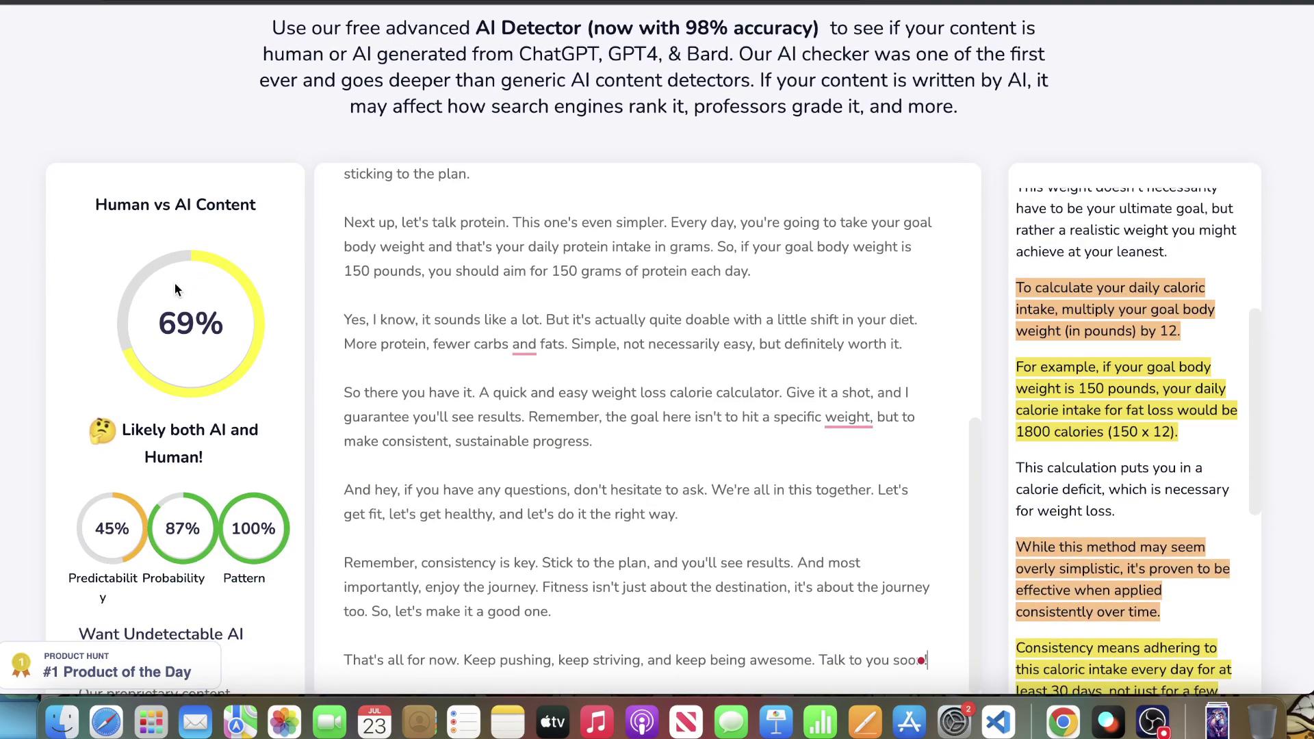
{"action": "scroll", "coordinate": [206, 308], "scroll_direction": "down", "scroll_amount": 5}
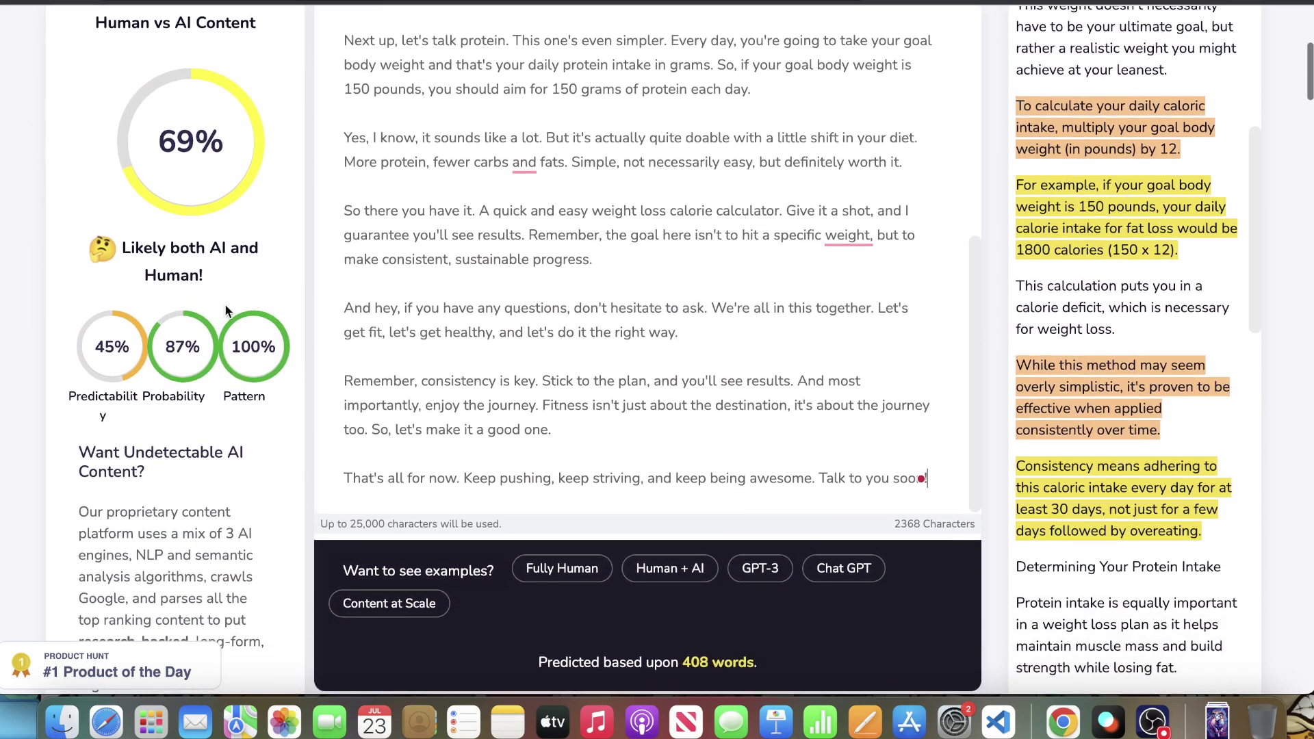
{"action": "scroll", "coordinate": [239, 315], "scroll_direction": "down", "scroll_amount": 10}
{"action": "left_click", "coordinate": [642, 239]}
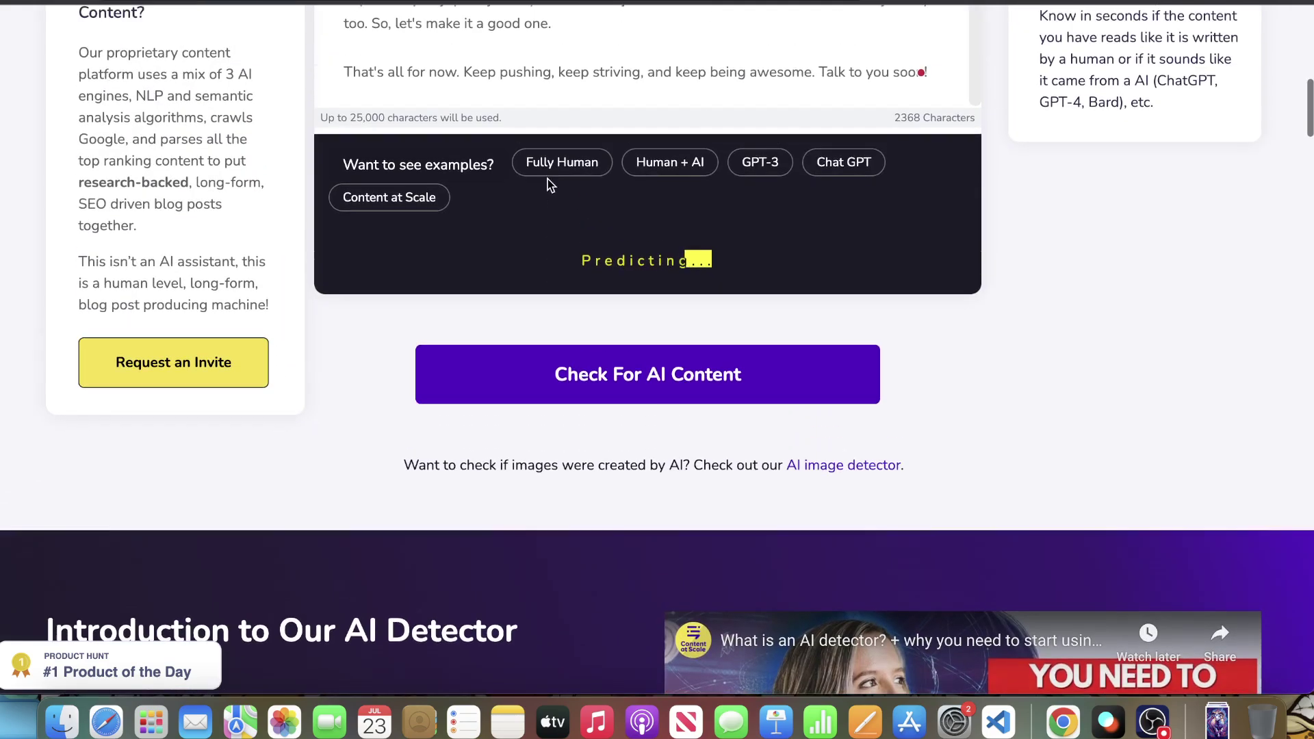
Highlight the 85% 'Highly likely to be Human!' verdict, then return to ChatGPT
{"action": "scroll", "coordinate": [547, 185], "scroll_direction": "up", "scroll_amount": 10}
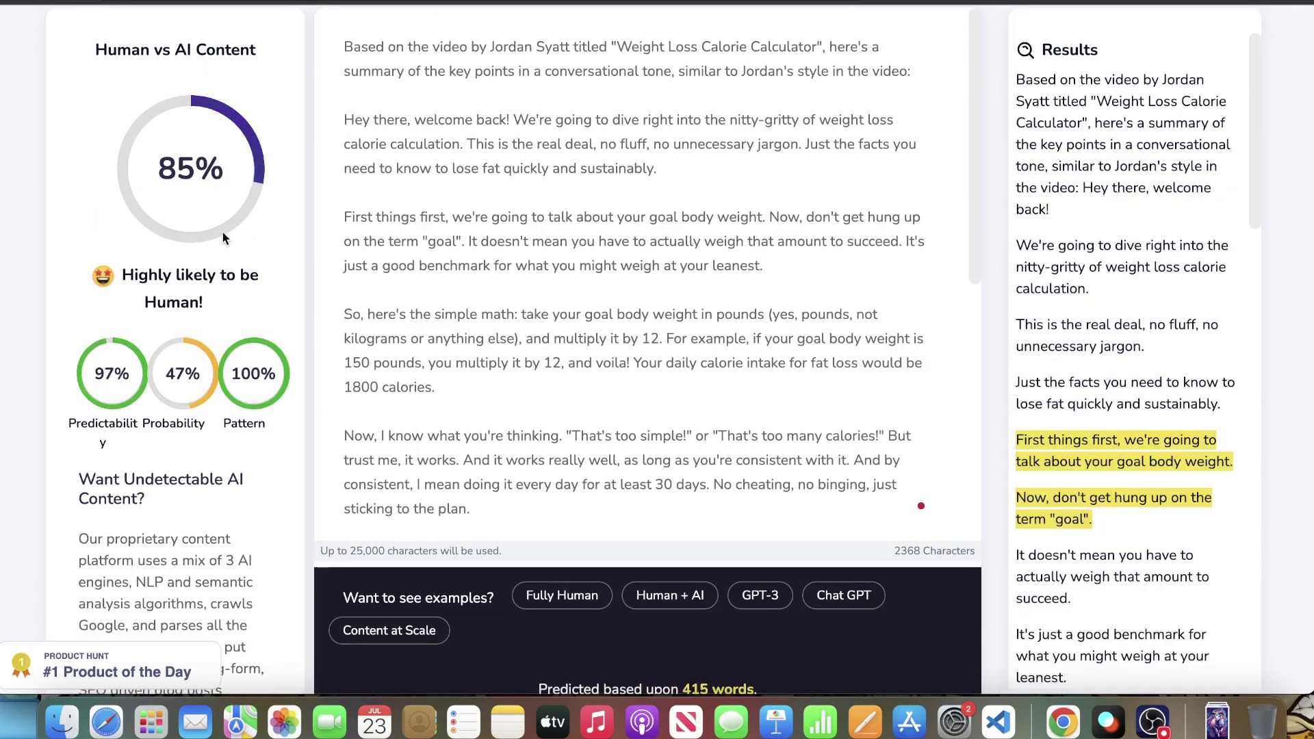
{"action": "left_click_drag", "start_coordinate": [134, 275], "coordinate": [229, 301]}
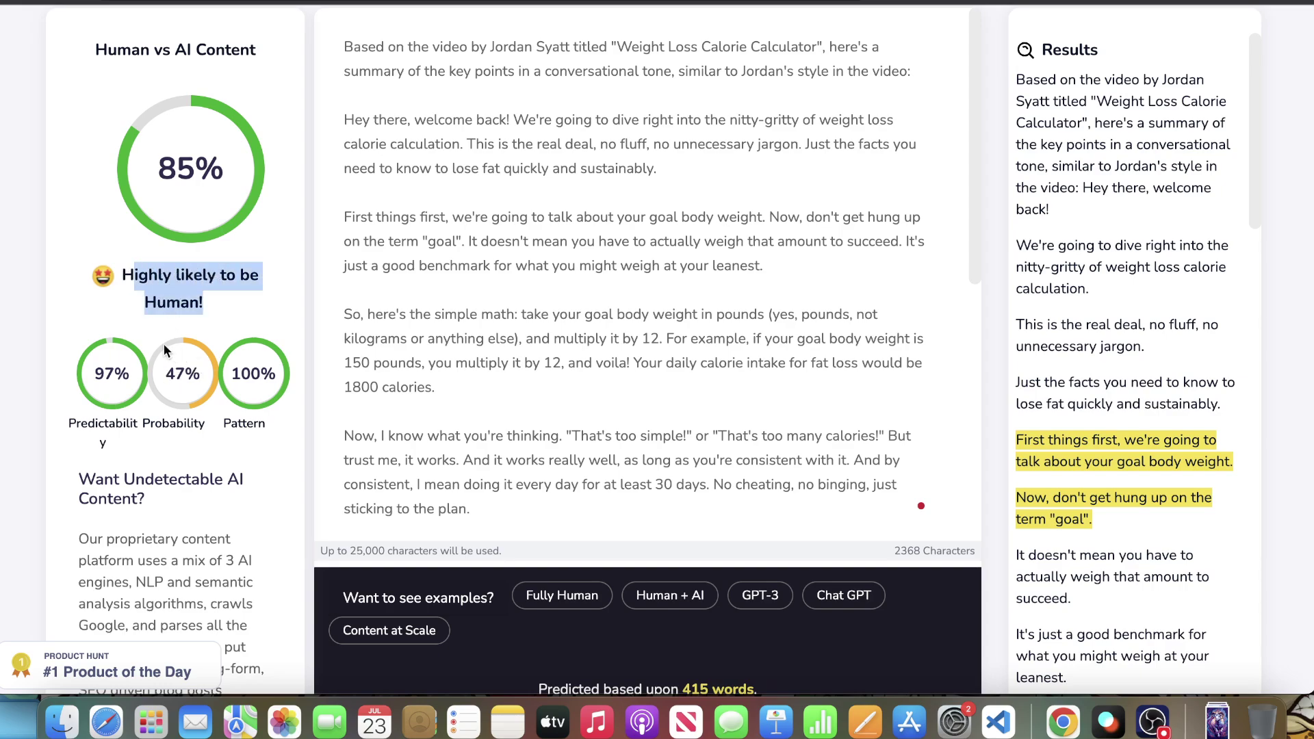
{"action": "scroll", "coordinate": [468, 236], "scroll_direction": "up", "scroll_amount": 3}
{"action": "scroll", "coordinate": [468, 236], "scroll_direction": "up", "scroll_amount": 1}
{"action": "scroll", "coordinate": [468, 236], "scroll_direction": "down", "scroll_amount": 15}
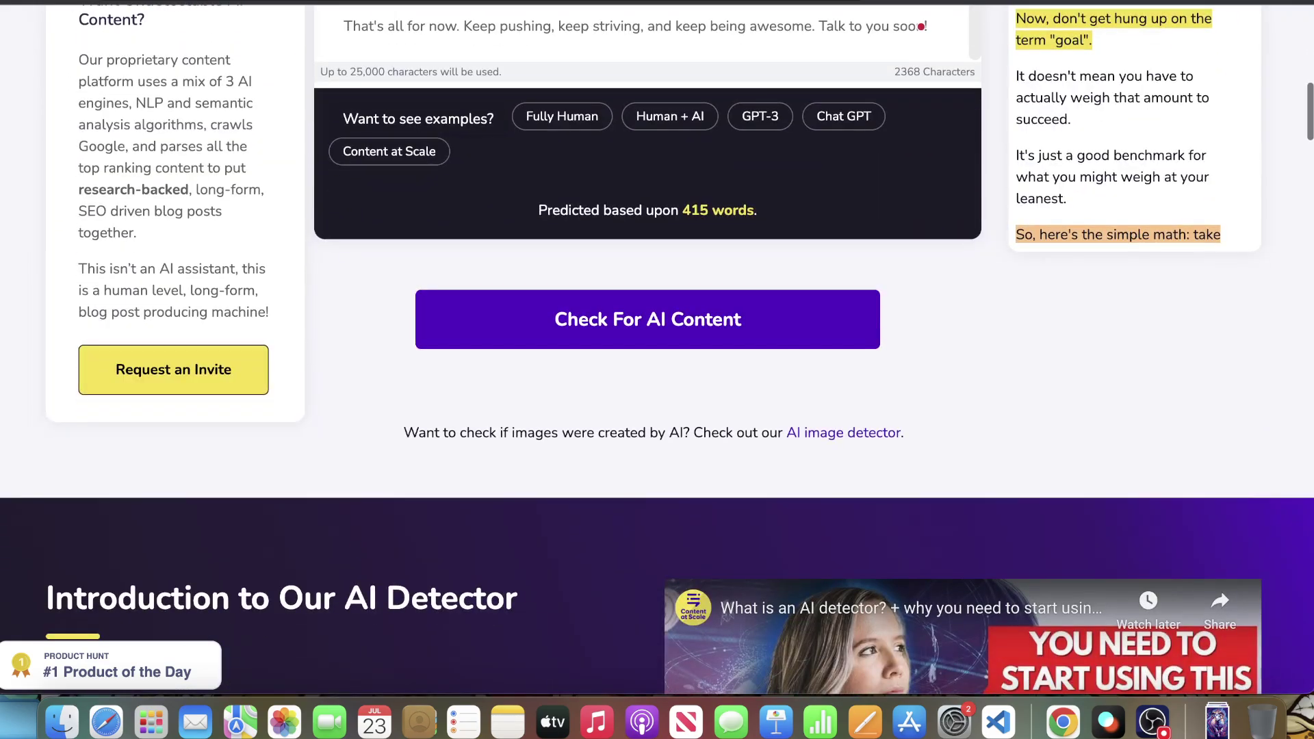
{"action": "key", "text": "ctrl+shift+Tab"}
{"action": "scroll", "coordinate": [695, 219], "scroll_direction": "up", "scroll_amount": 10}
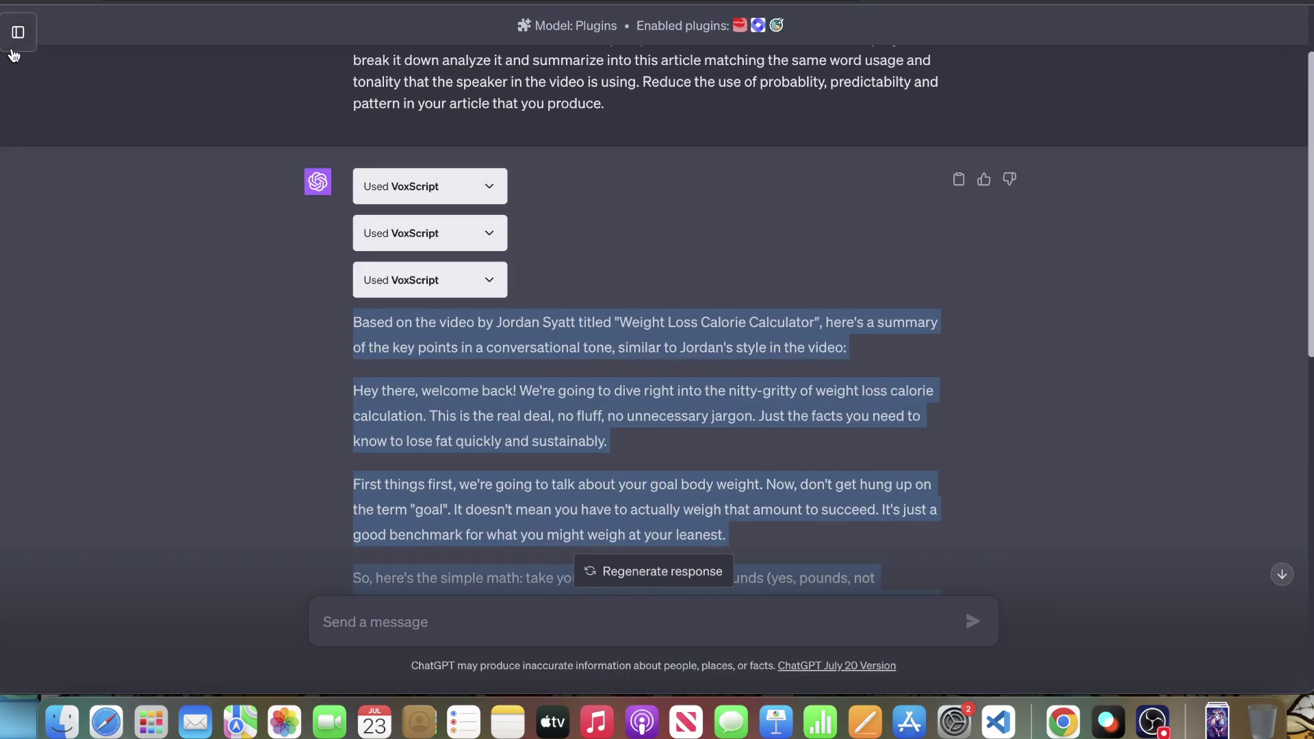
Browse the past chats and open the second Weight Loss Calorie chat
{"action": "left_click", "coordinate": [18, 32]}
{"action": "left_click", "coordinate": [82, 147]}
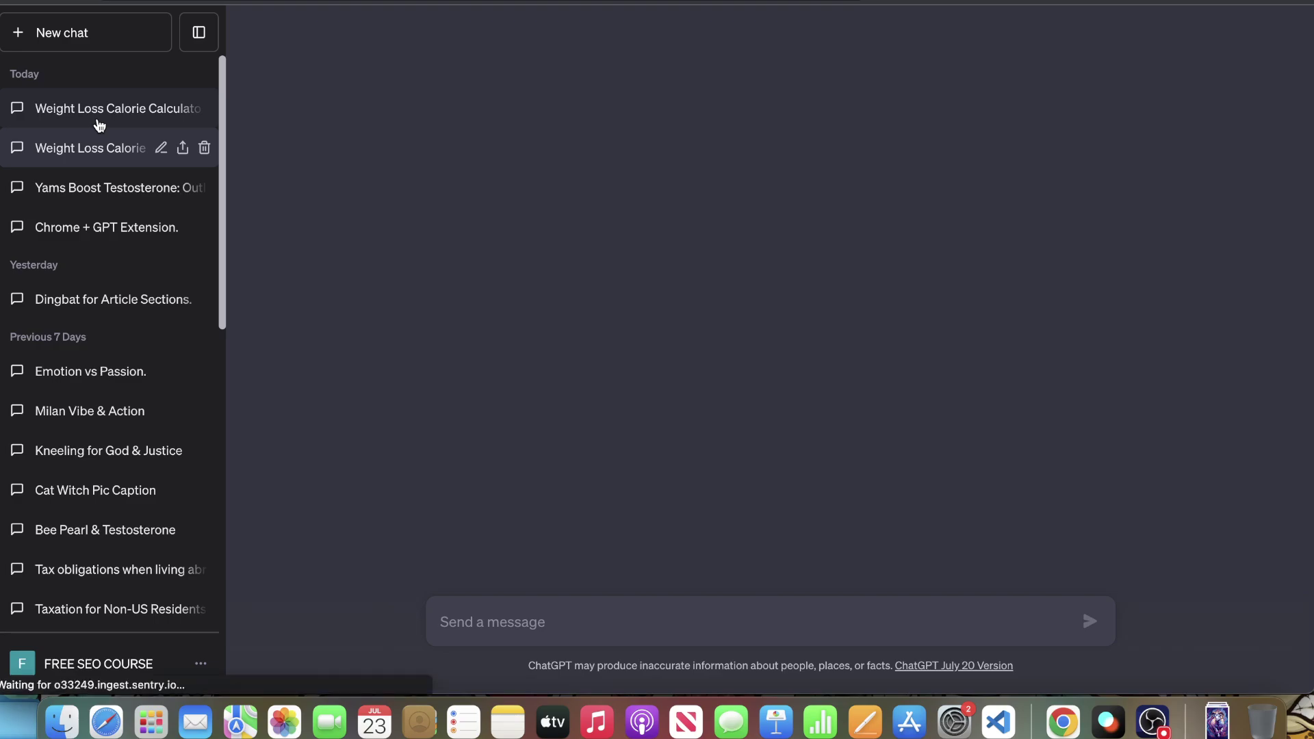
{"action": "scroll", "coordinate": [609, 230], "scroll_direction": "up", "scroll_amount": 15}
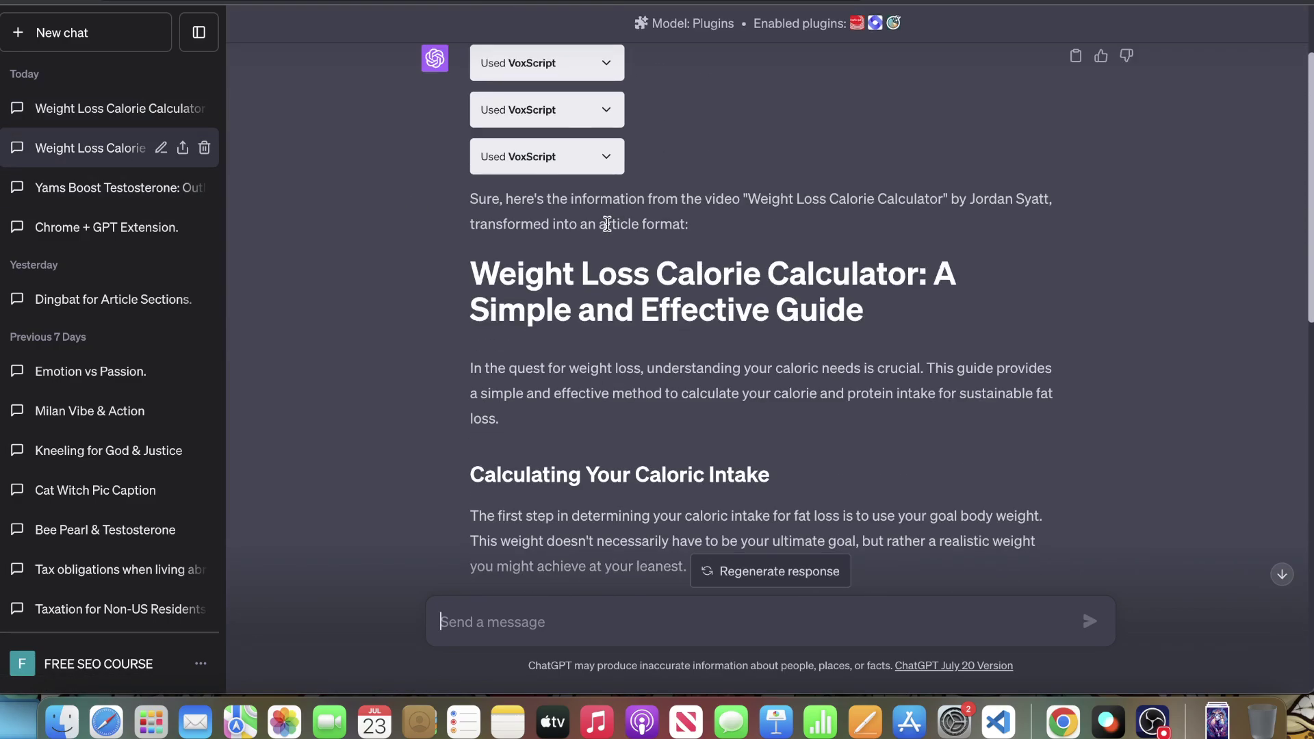
{"action": "scroll", "coordinate": [353, 65], "scroll_direction": "down", "scroll_amount": 15}
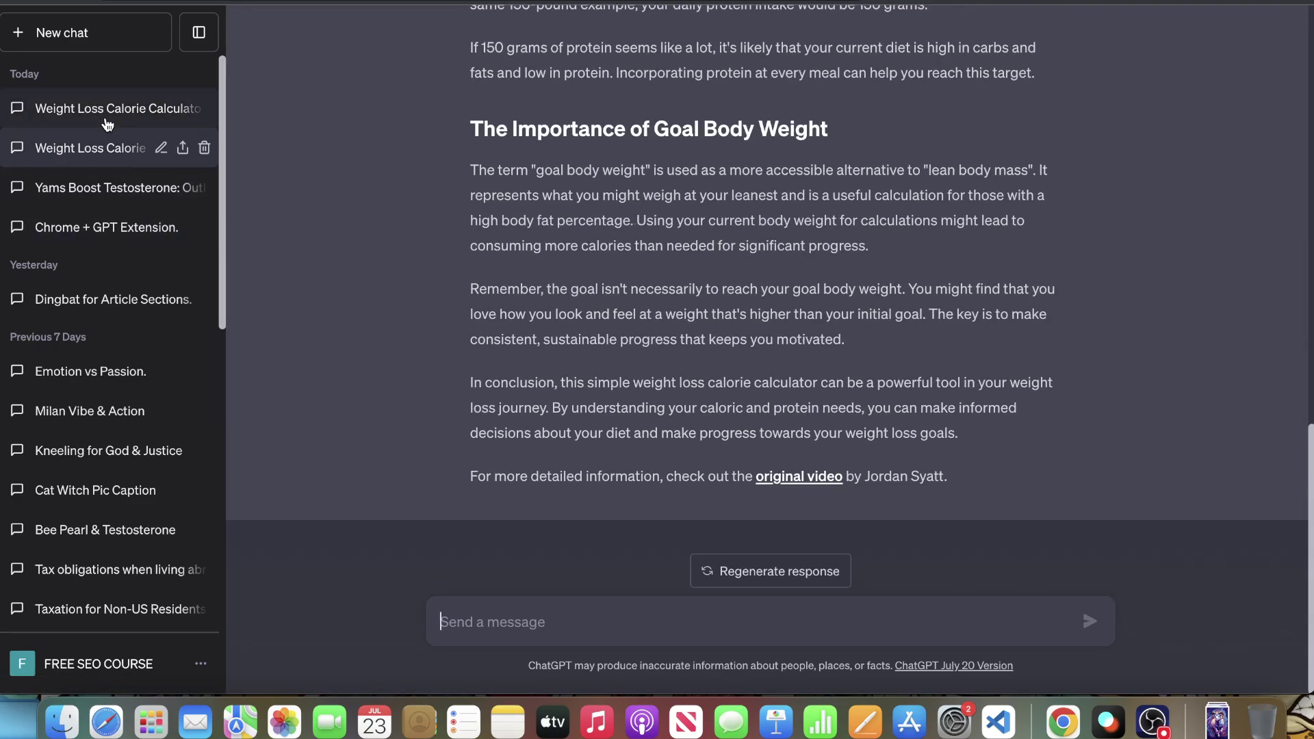
In the Weight Loss Calorie Calculator chat, select the rewrite from 'Hey there, welcome back!'
{"action": "left_click", "coordinate": [107, 123]}
{"action": "scroll", "coordinate": [782, 266], "scroll_direction": "up", "scroll_amount": 10}
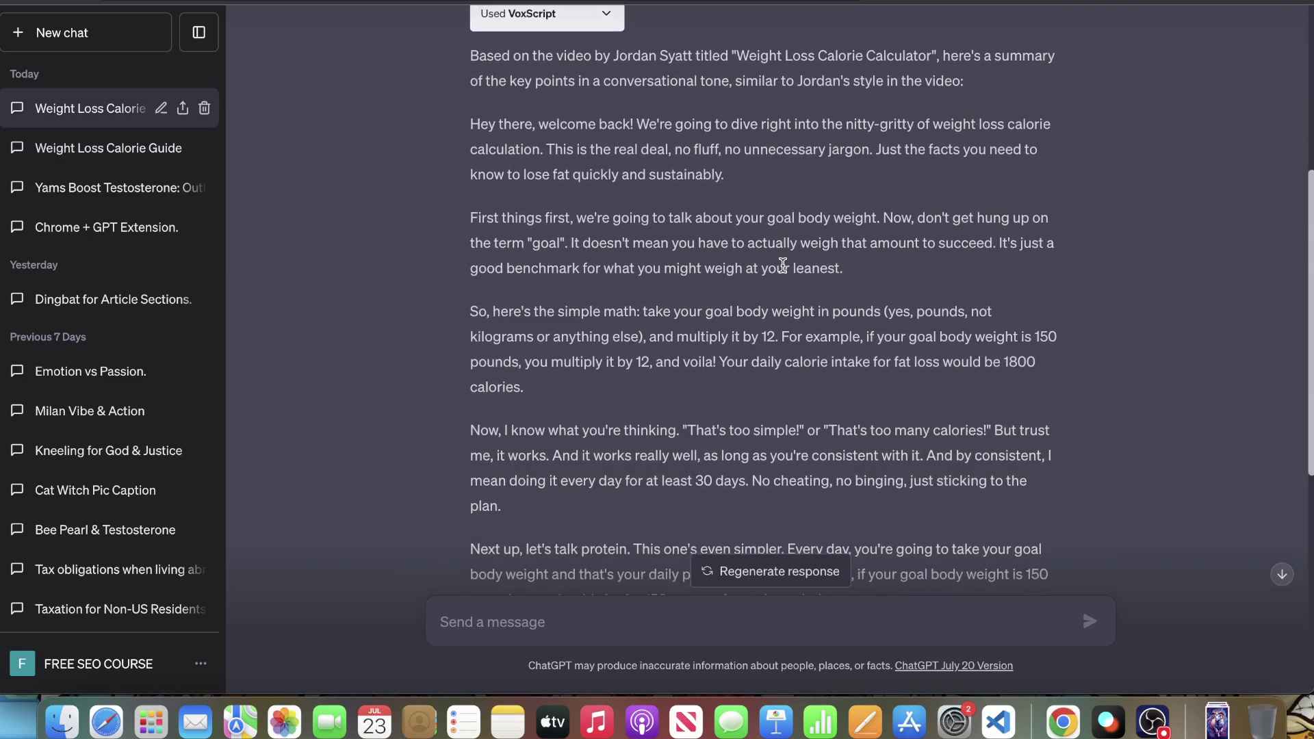
{"action": "scroll", "coordinate": [782, 265], "scroll_direction": "down", "scroll_amount": 1}
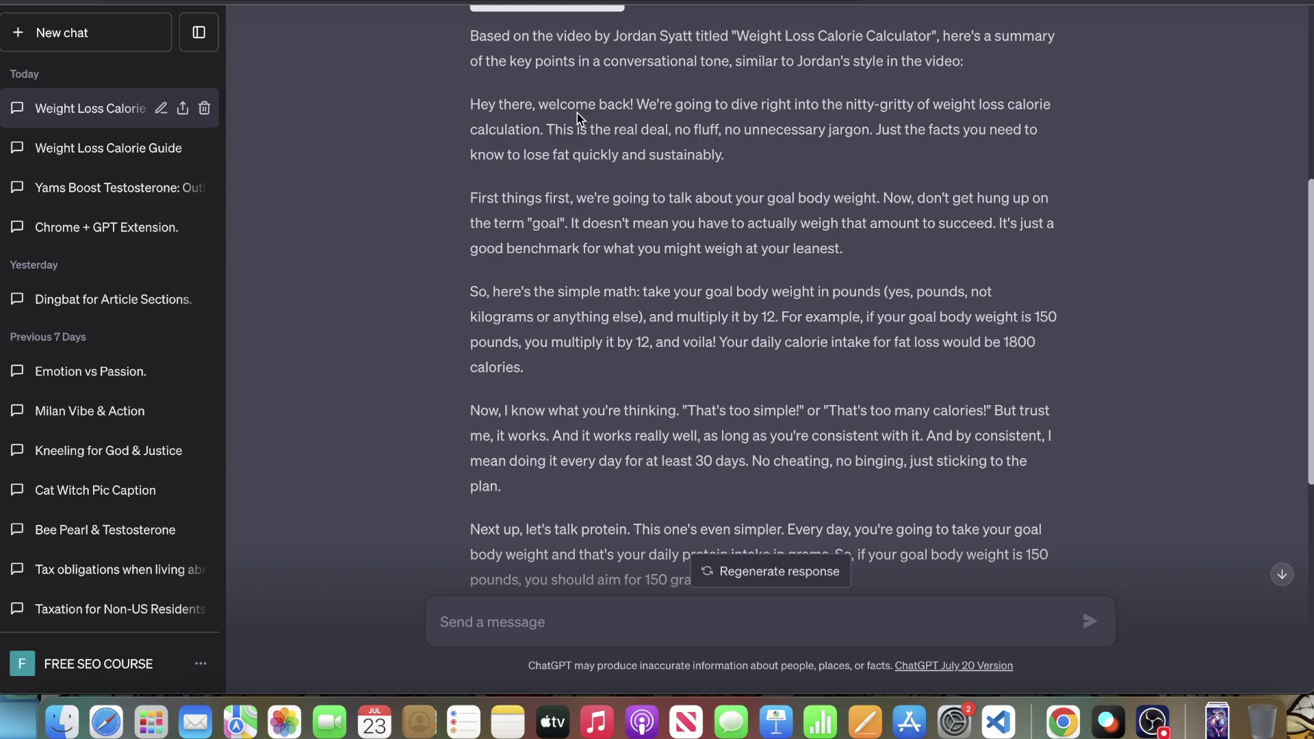
{"action": "left_click_drag", "start_coordinate": [471, 105], "coordinate": [634, 106]}
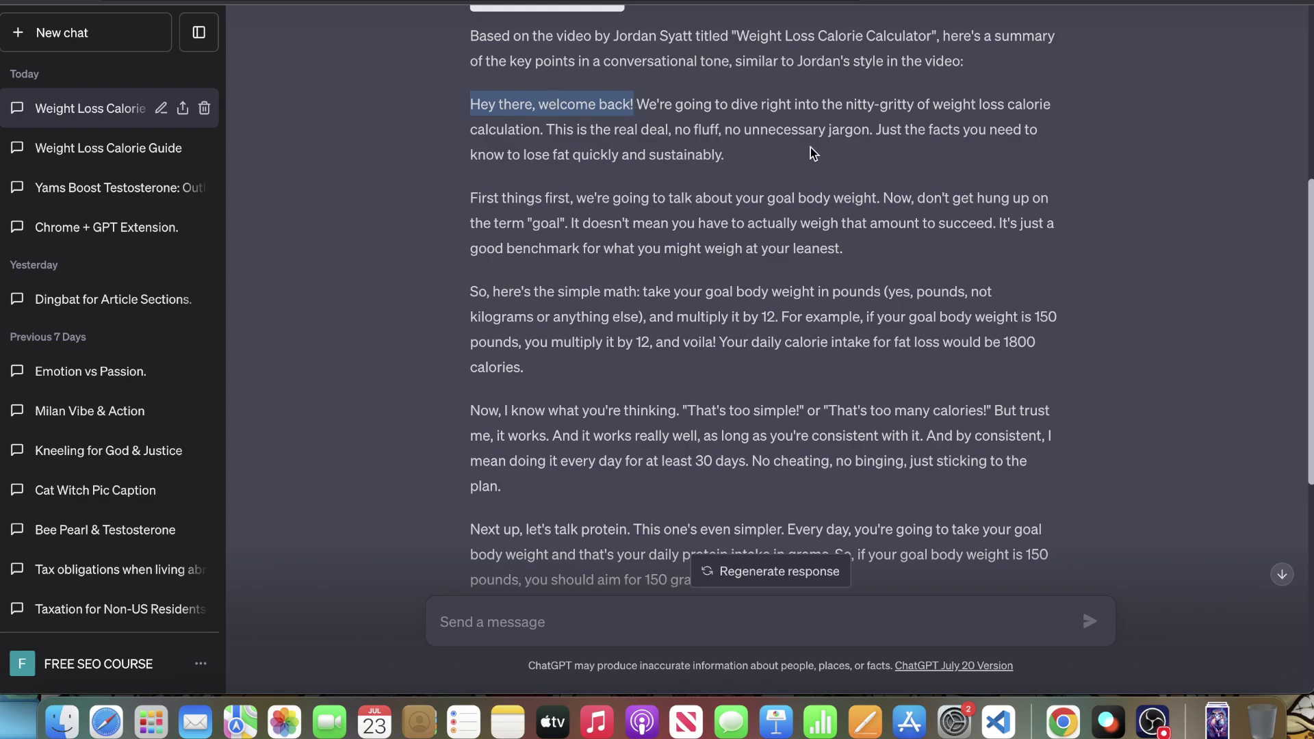
{"action": "scroll", "coordinate": [813, 155], "scroll_direction": "down", "scroll_amount": 5}
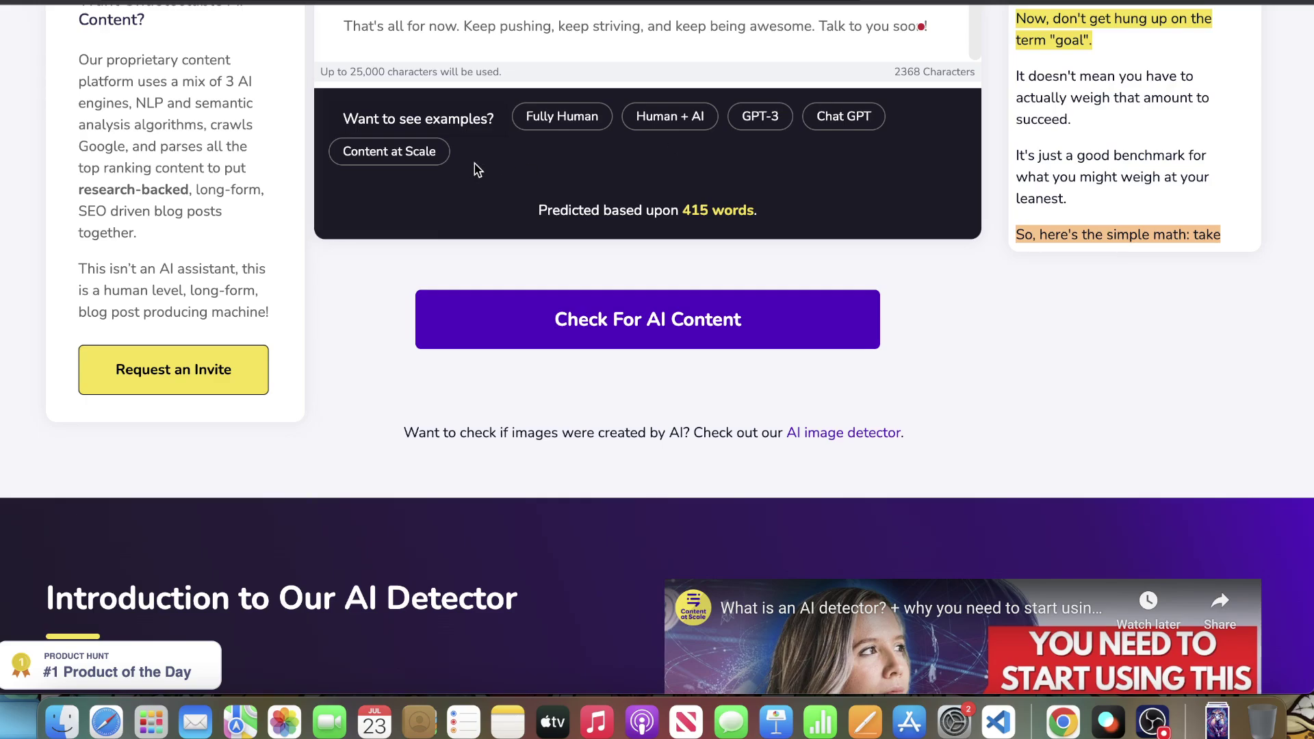
Scroll up to the 85% human score with 97% predictability, 47% probability, 100% pattern
{"action": "scroll", "coordinate": [481, 163], "scroll_direction": "up", "scroll_amount": 9}
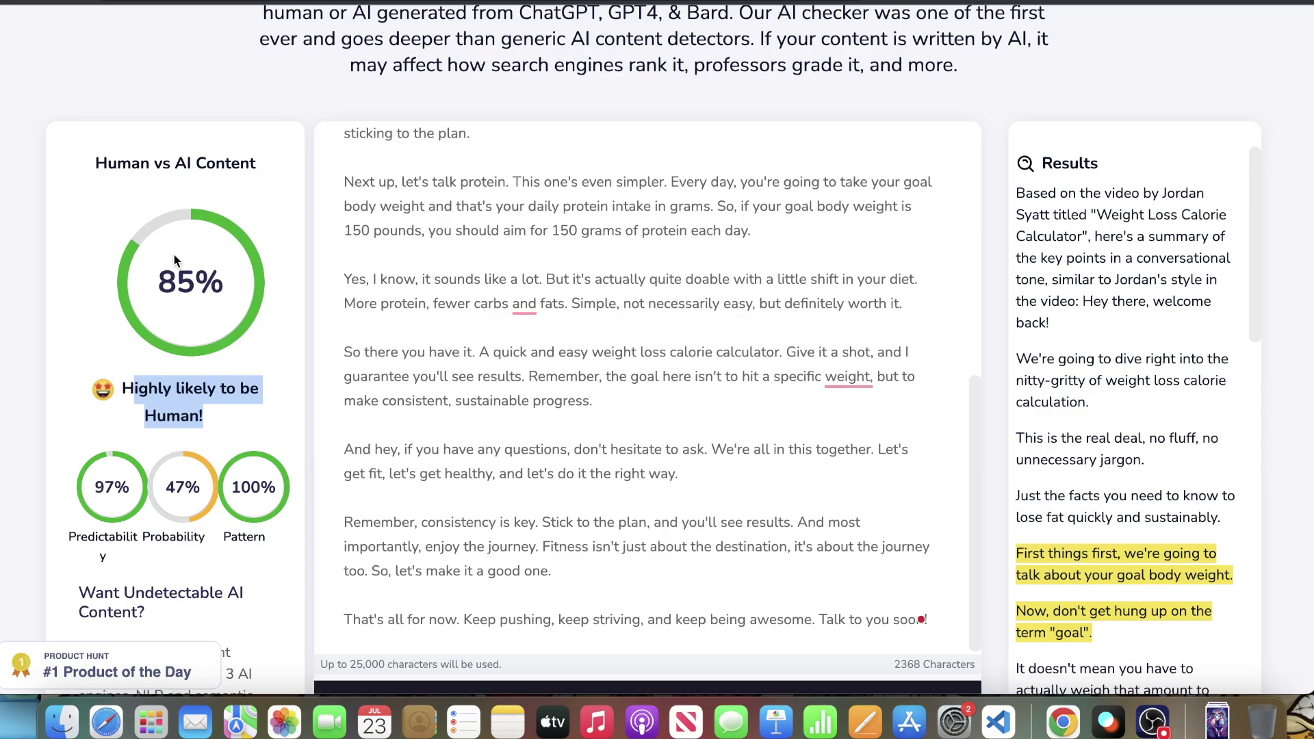
Return to ChatGPT and open the Weight Loss Calorie Guide chat at the article's top
{"action": "scroll", "coordinate": [412, 336], "scroll_direction": "up", "scroll_amount": 15}
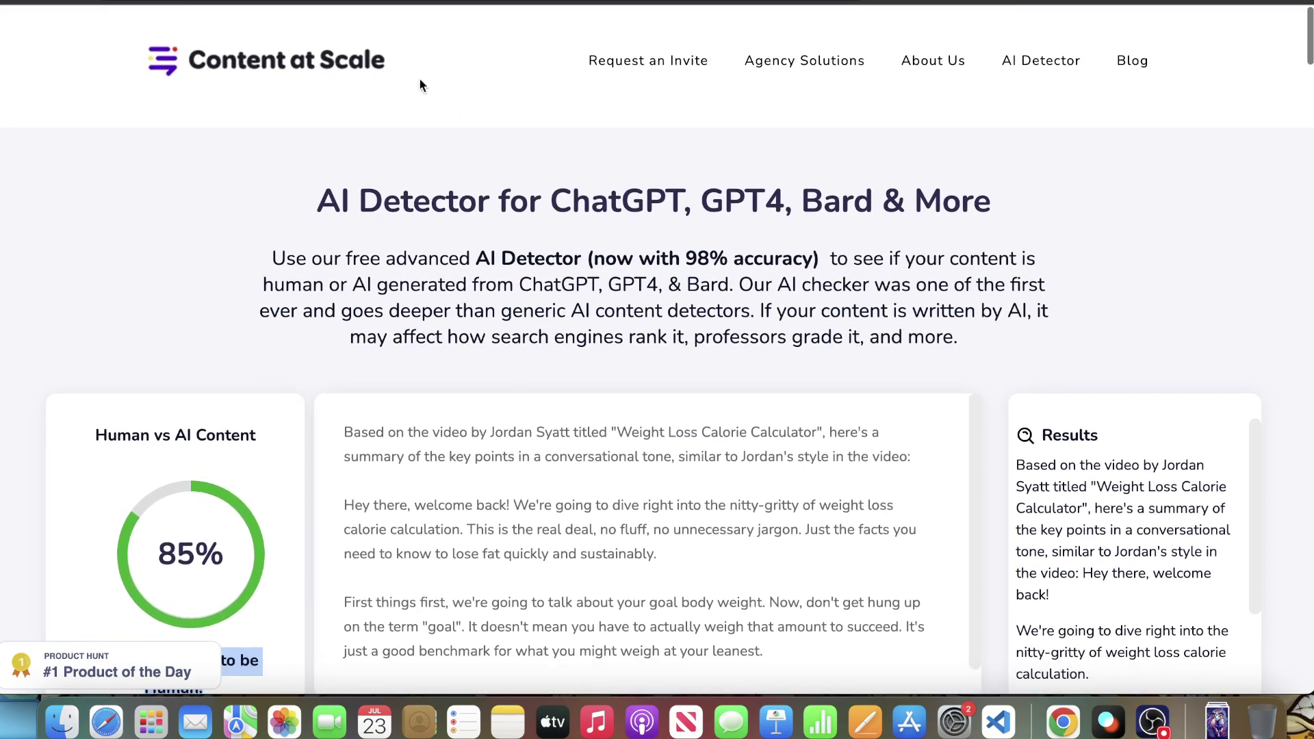
{"action": "key", "text": "ctrl+Tab"}
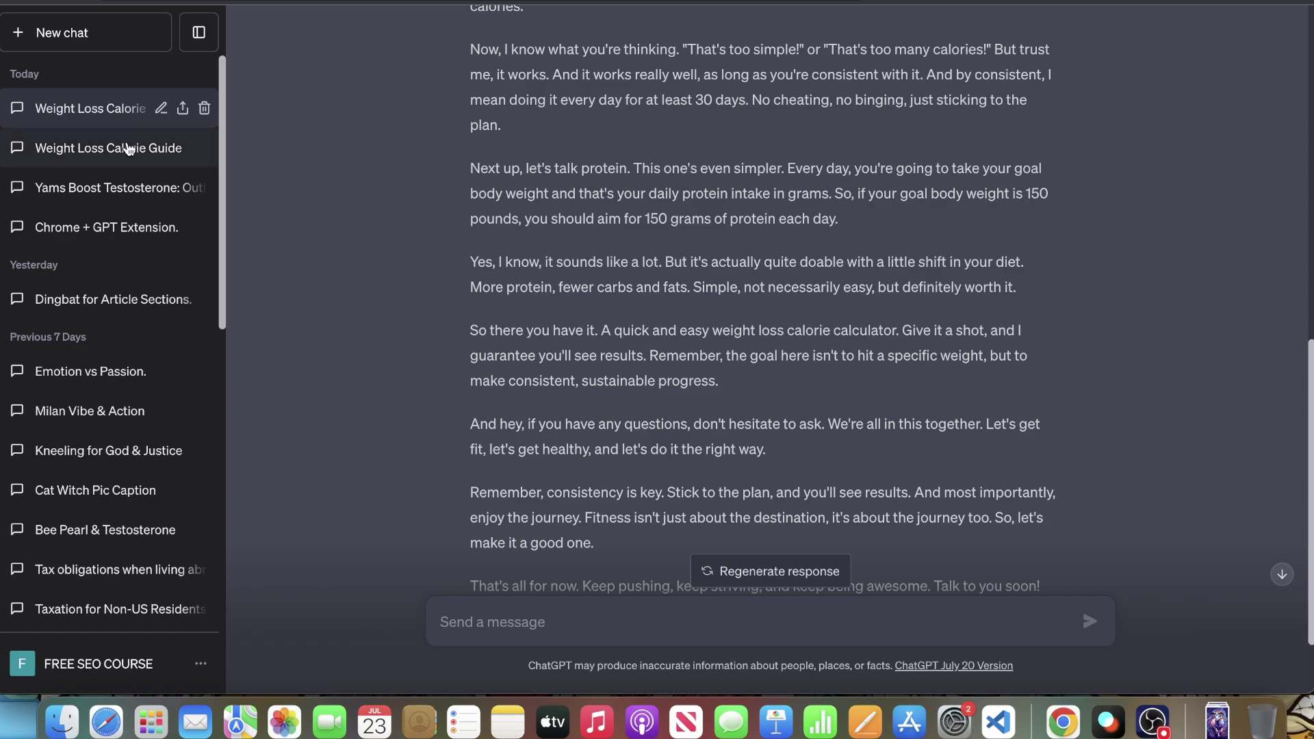
{"action": "left_click", "coordinate": [128, 149]}
{"action": "scroll", "coordinate": [537, 258], "scroll_direction": "up", "scroll_amount": 5}
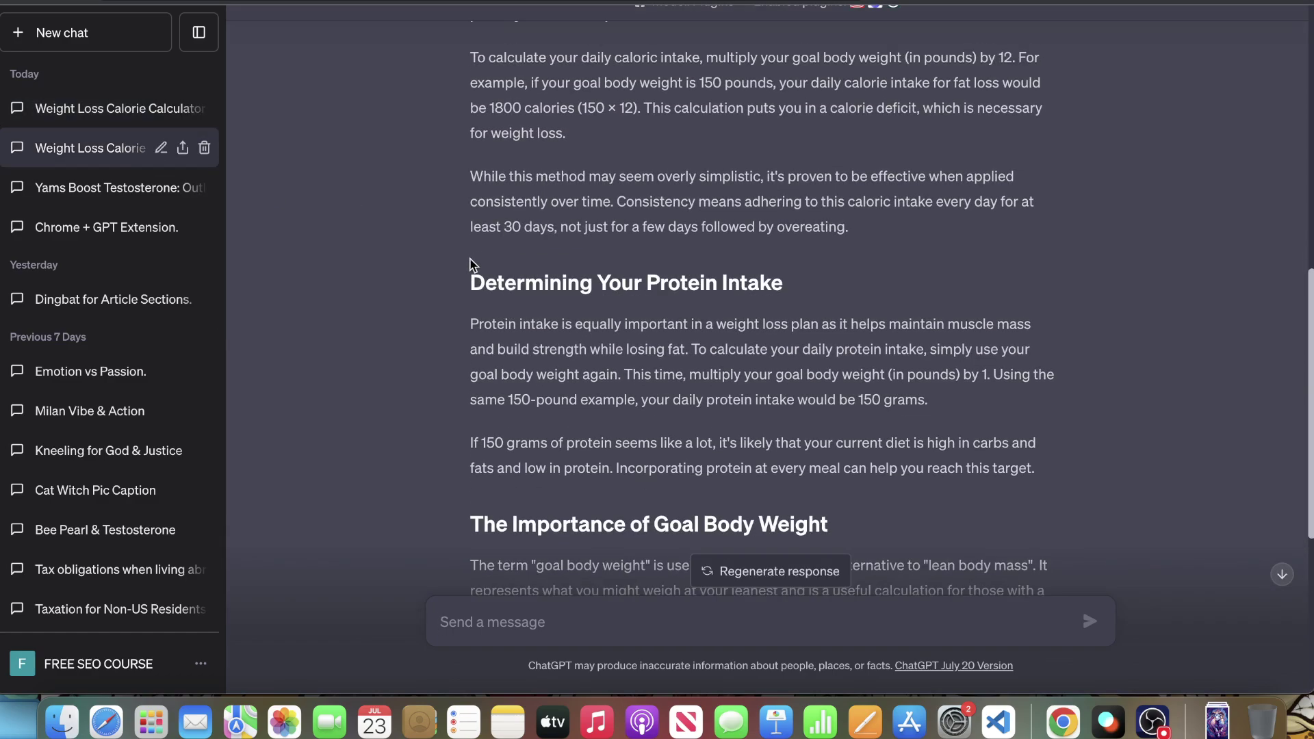
{"action": "scroll", "coordinate": [473, 264], "scroll_direction": "up", "scroll_amount": 5}
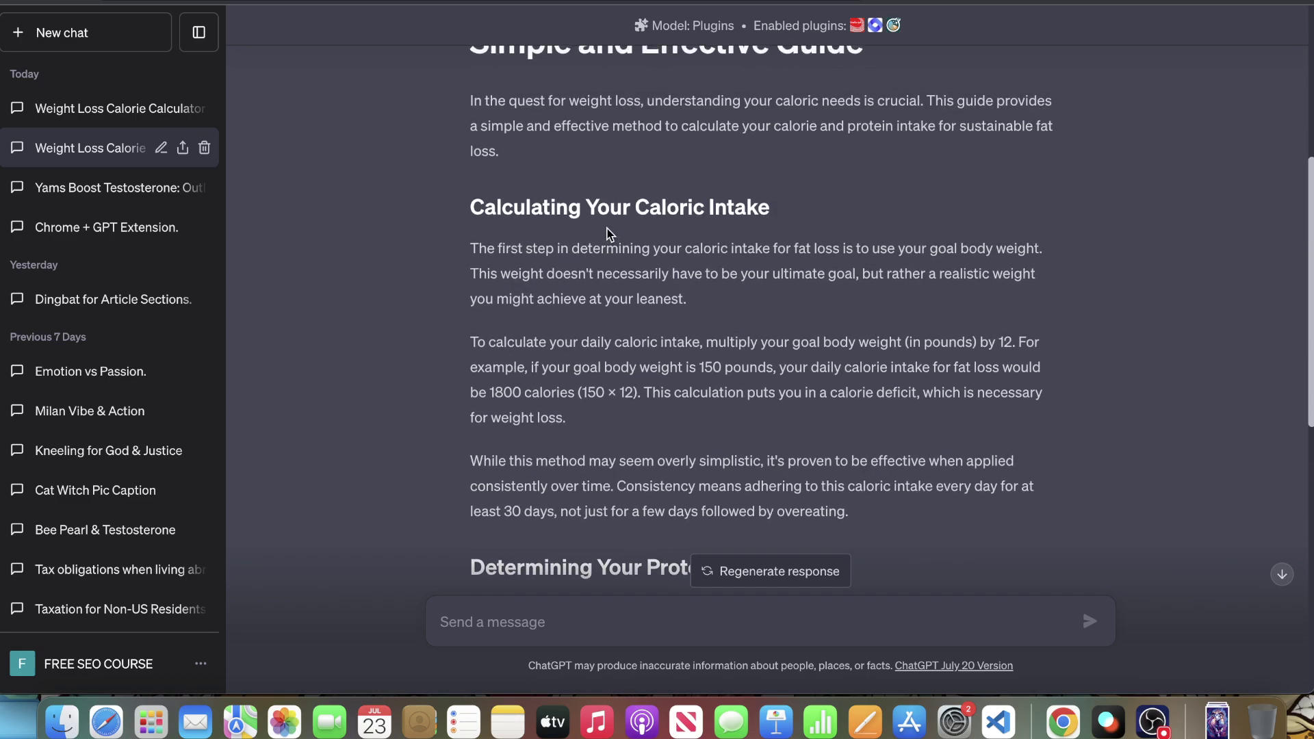
{"action": "scroll", "coordinate": [609, 235], "scroll_direction": "up", "scroll_amount": 3}
Select 'Weight Loss Calorie Calculator' in the article's title
{"action": "left_click_drag", "start_coordinate": [650, 235], "coordinate": [815, 236]}
{"action": "scroll", "coordinate": [624, 314], "scroll_direction": "down", "scroll_amount": 2}
{"action": "left_click_drag", "start_coordinate": [598, 320], "coordinate": [822, 322]}
{"action": "scroll", "coordinate": [821, 322], "scroll_direction": "down", "scroll_amount": 3}
{"action": "left_click_drag", "start_coordinate": [470, 294], "coordinate": [726, 345]}
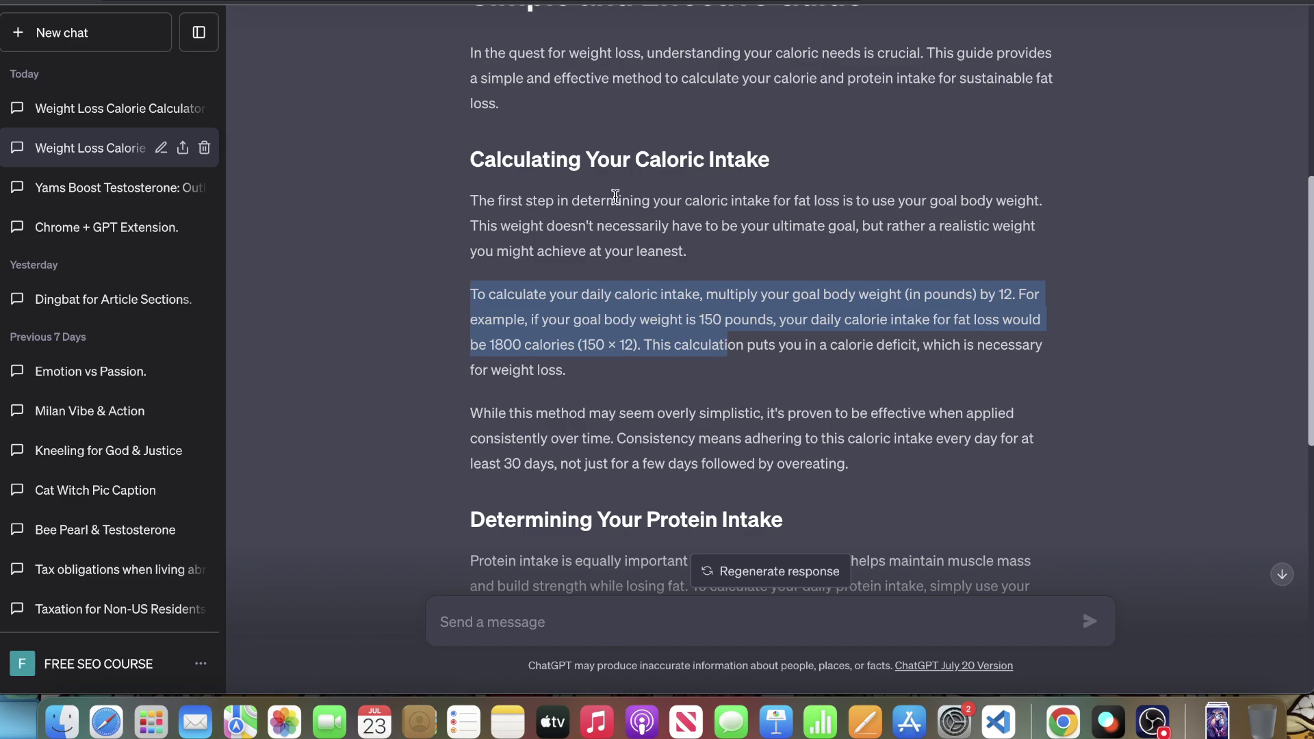
{"action": "left_click", "coordinate": [613, 193]}
{"action": "scroll", "coordinate": [616, 194], "scroll_direction": "up", "scroll_amount": 3}
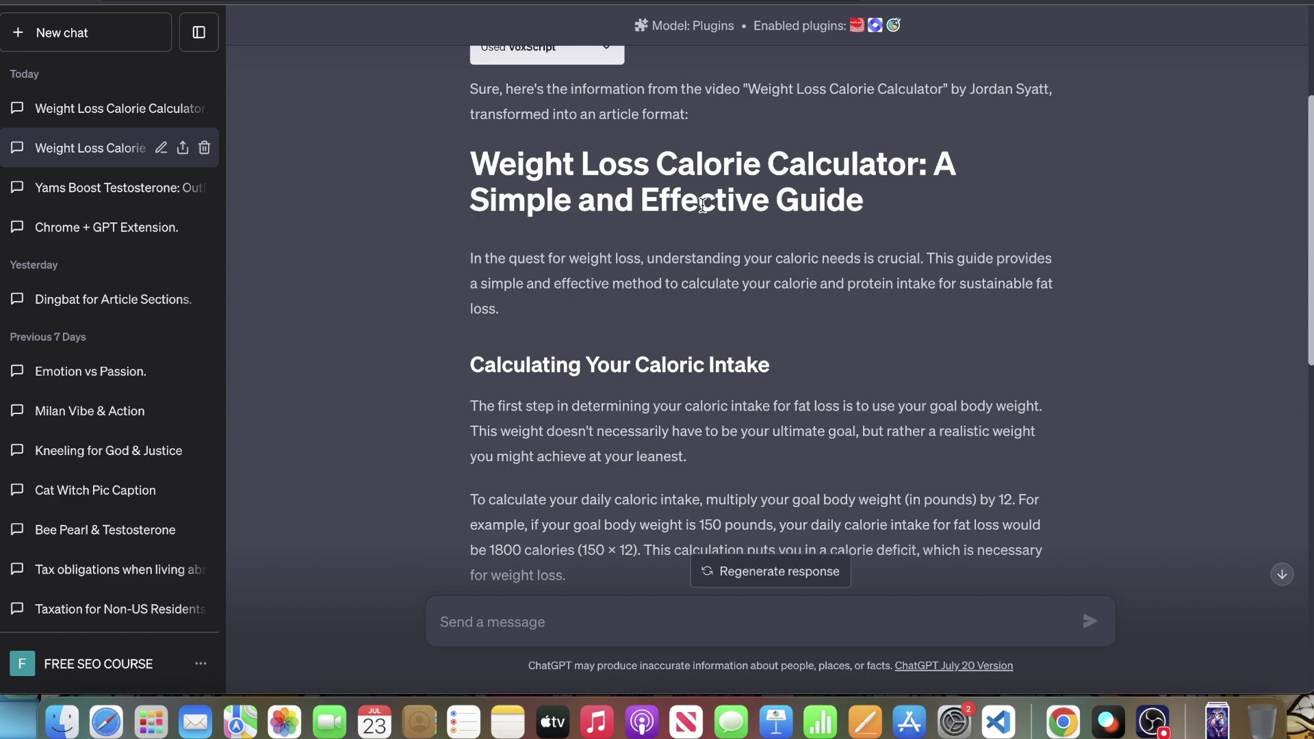
{"action": "left_click_drag", "start_coordinate": [485, 169], "coordinate": [888, 218]}
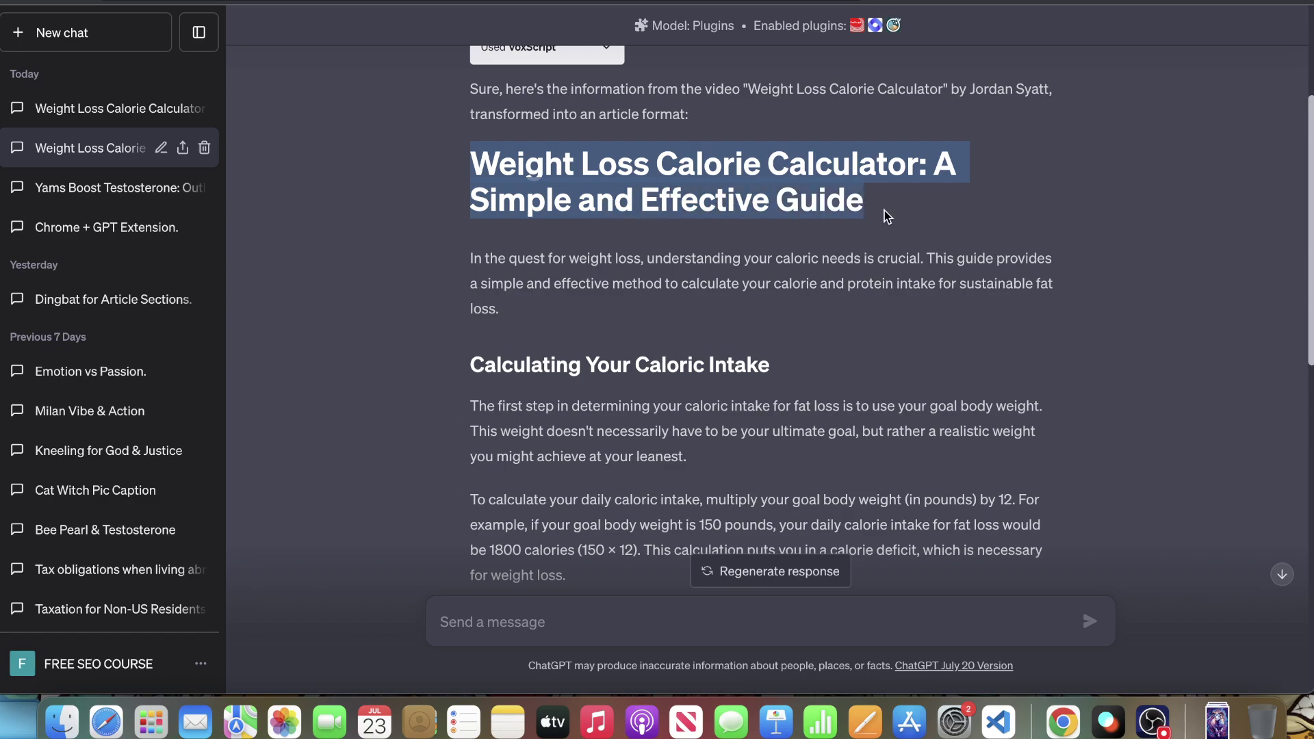
{"action": "left_click", "coordinate": [886, 217]}
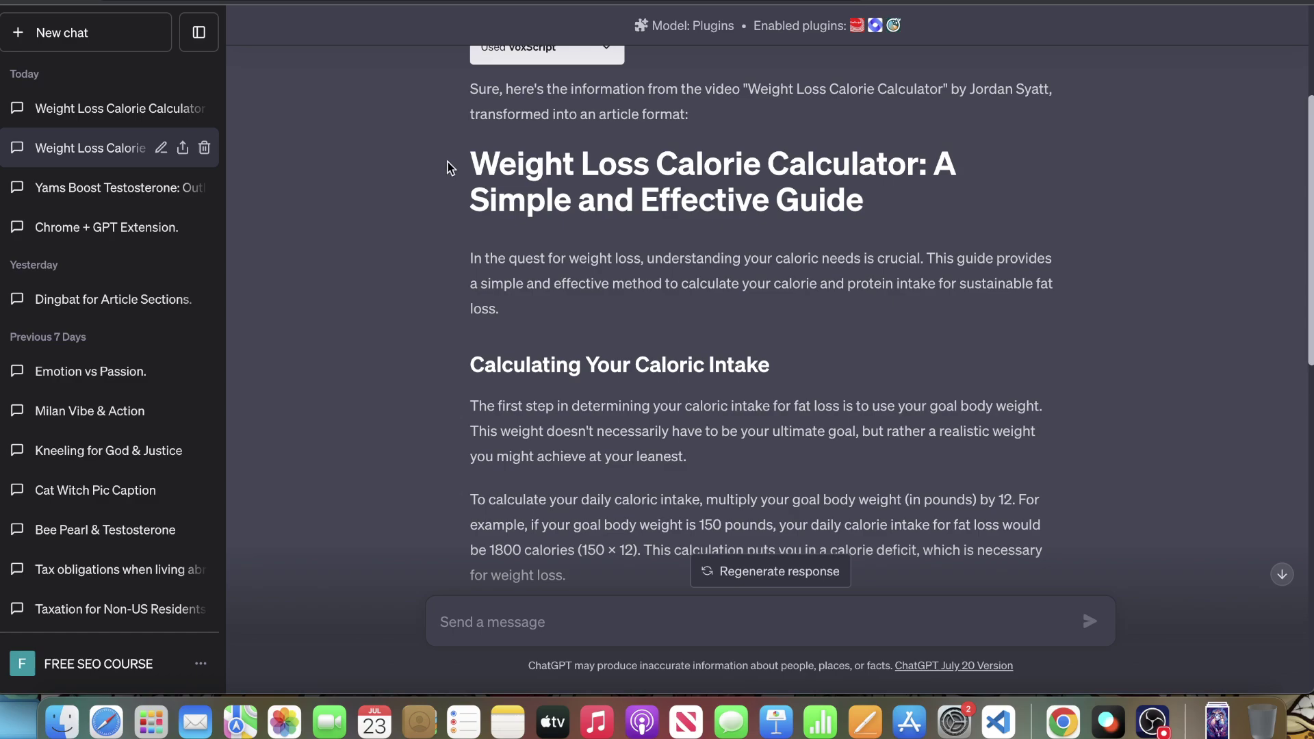
{"action": "left_click_drag", "start_coordinate": [463, 168], "coordinate": [917, 169]}
{"action": "key", "text": "super+c"}
Search KWFinder for the pasted keyword 'weight loss calorie calculator'
{"action": "key", "text": "super+Tab"}
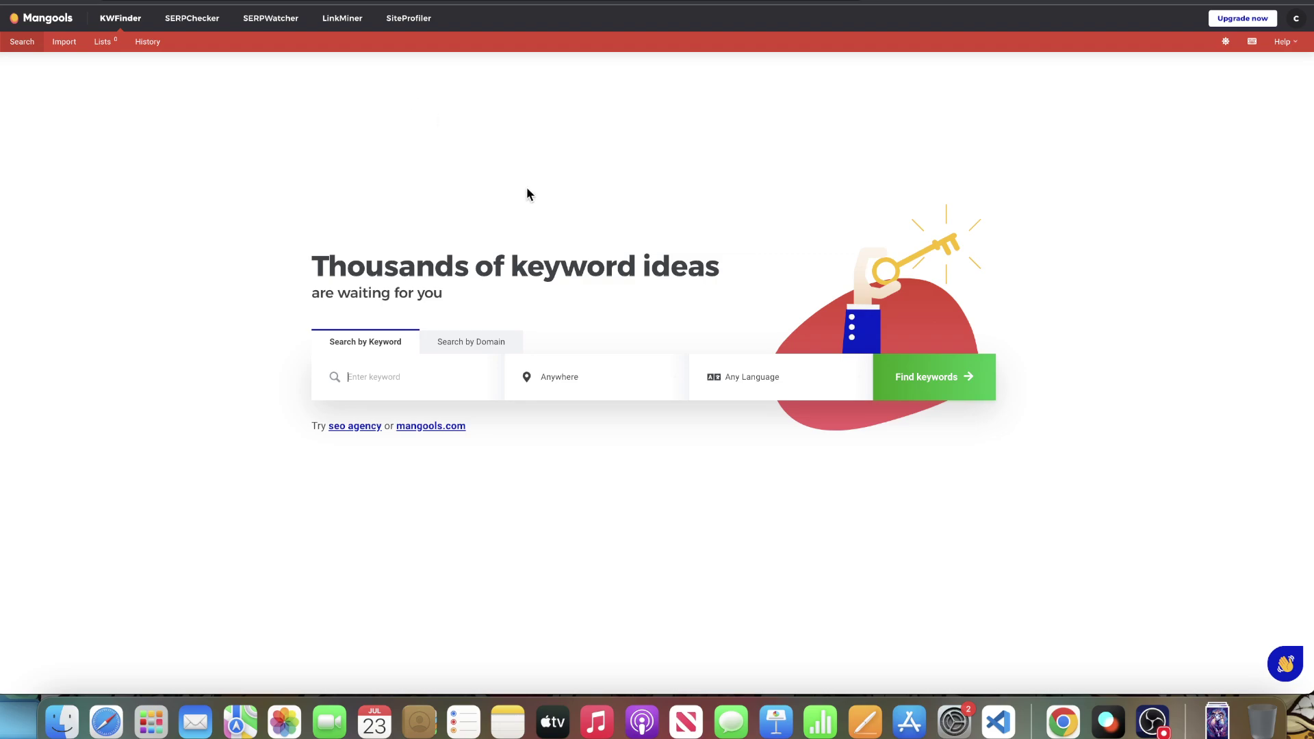
{"action": "key", "text": "super+v"}
{"action": "left_click", "coordinate": [961, 376]}
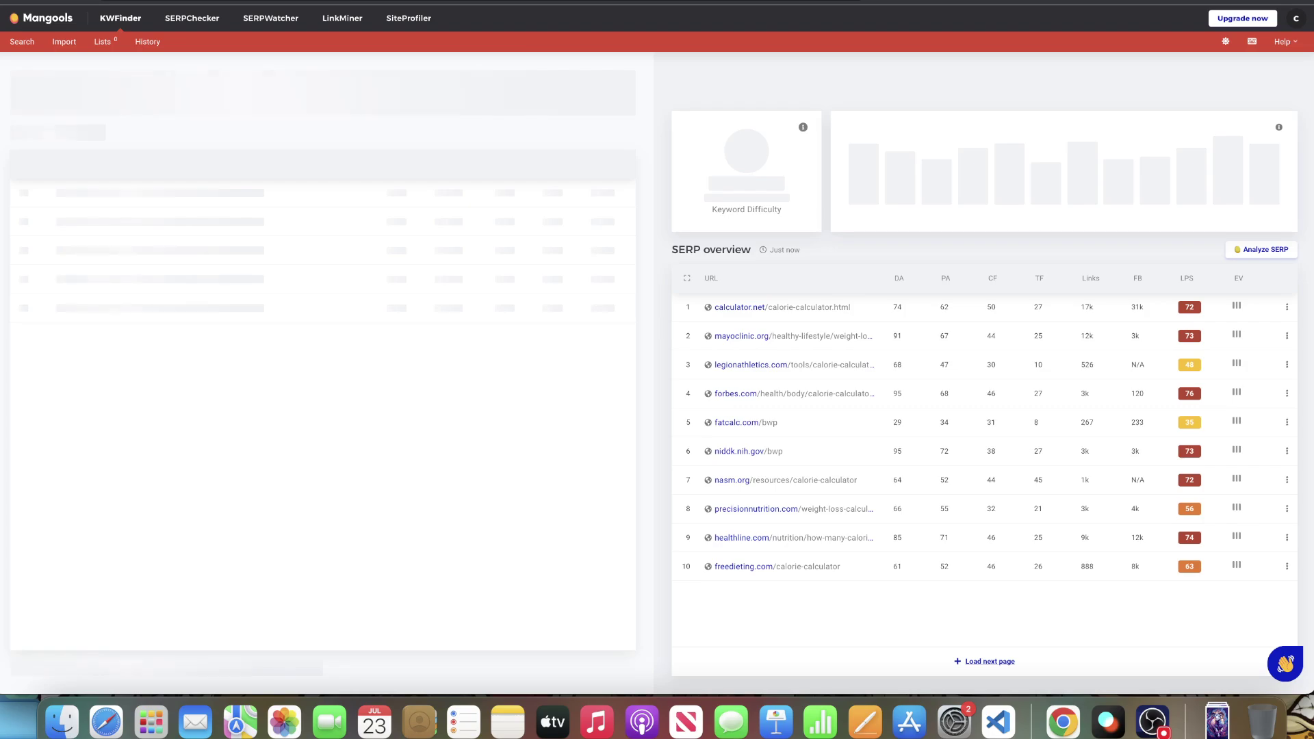
Review the results, 93,600 monthly searches and hard difficulty 53, against the calculator chat
{"action": "key", "text": "super+Tab"}
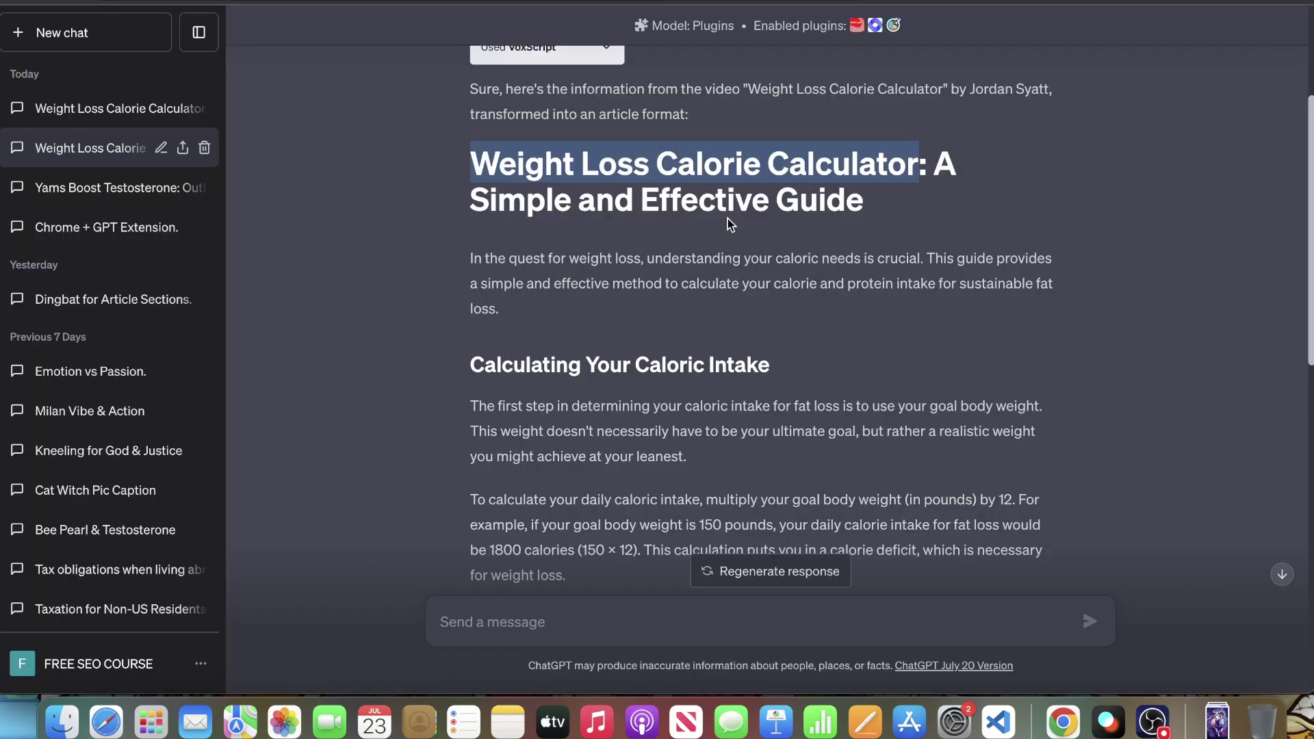
{"action": "key", "text": "super+Tab"}
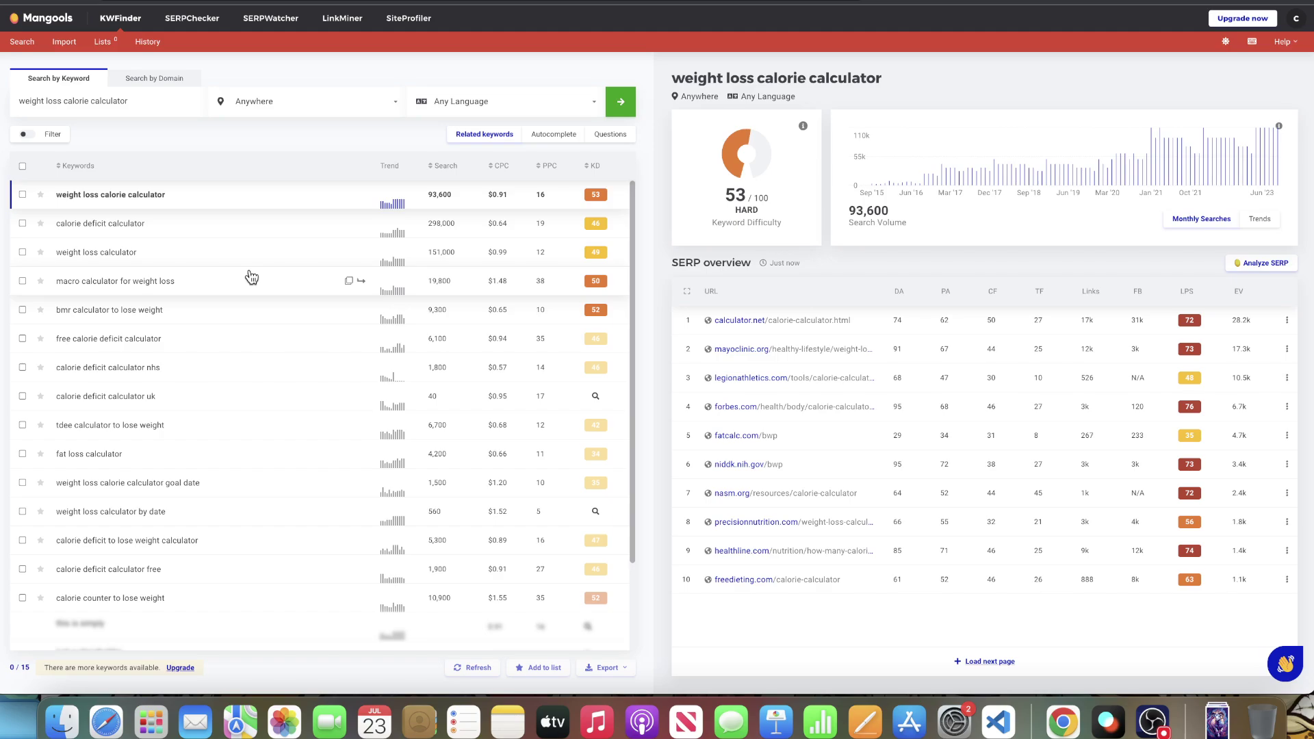
{"action": "key", "text": "super+Tab"}
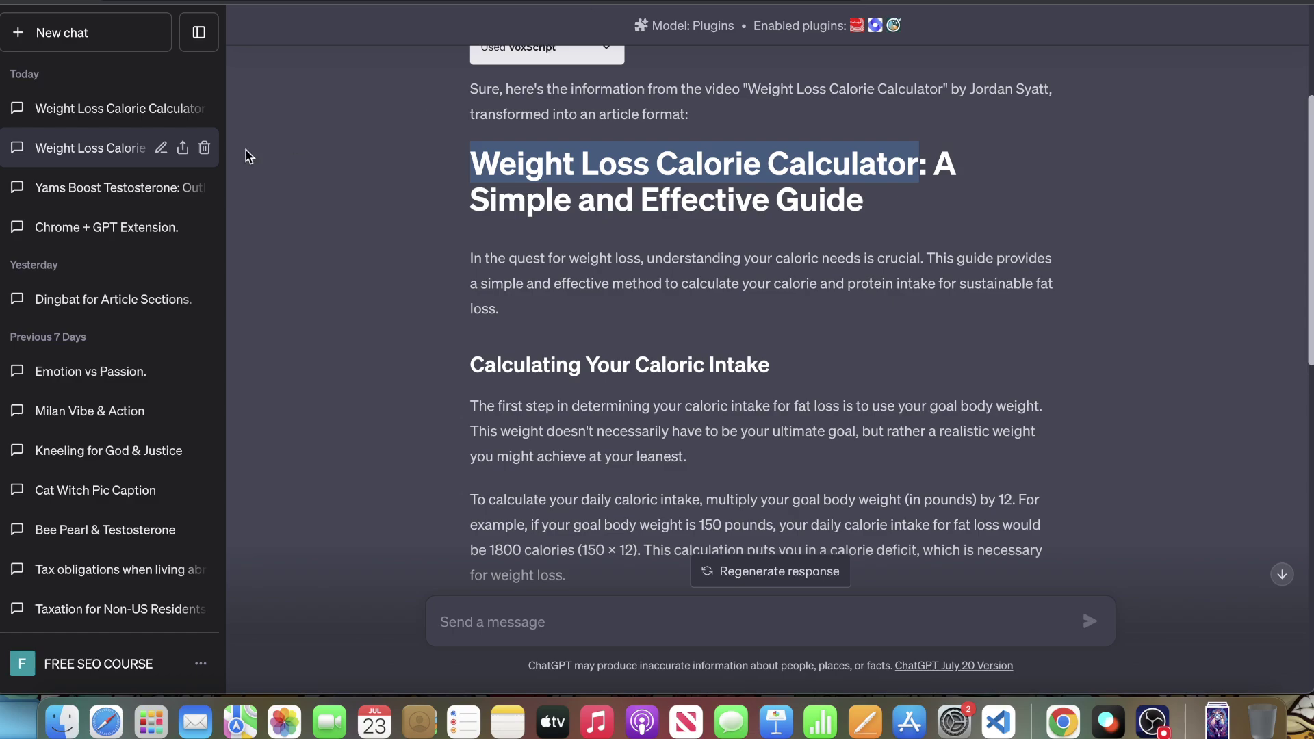
{"action": "left_click", "coordinate": [111, 117]}
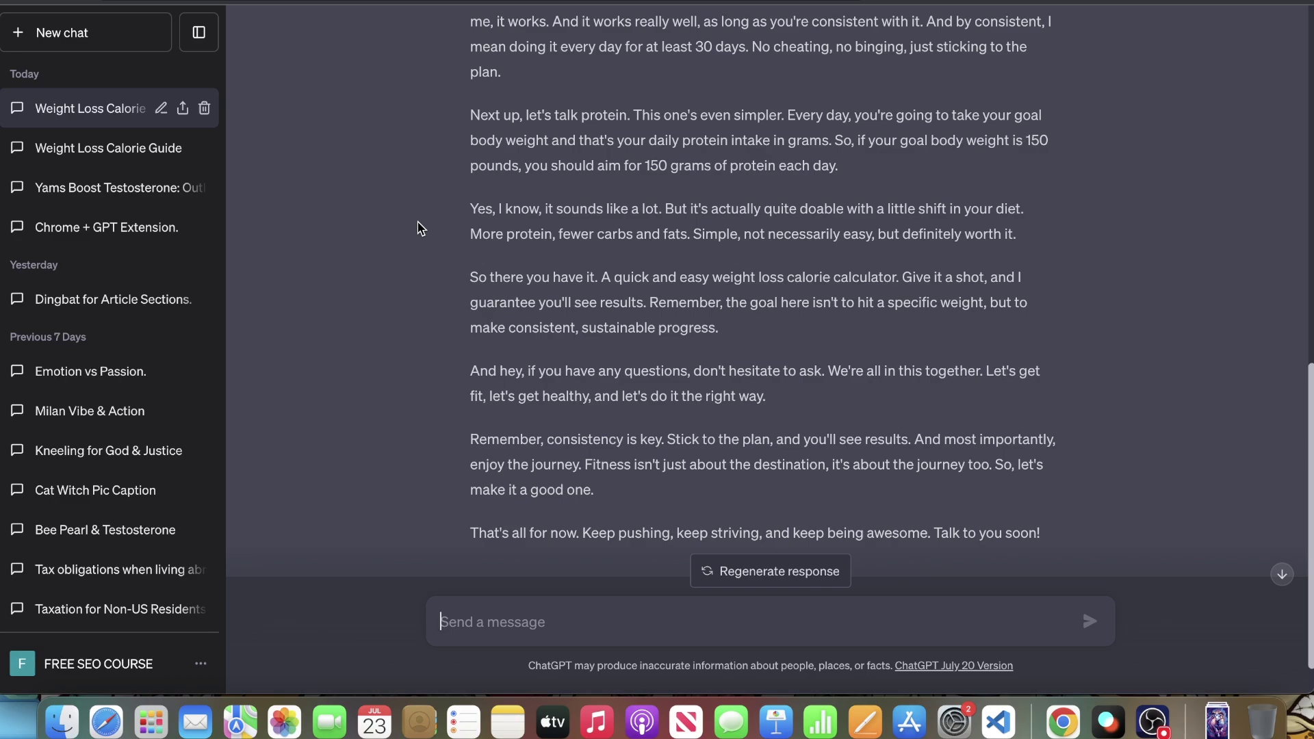
{"action": "scroll", "coordinate": [422, 228], "scroll_direction": "up", "scroll_amount": 15}
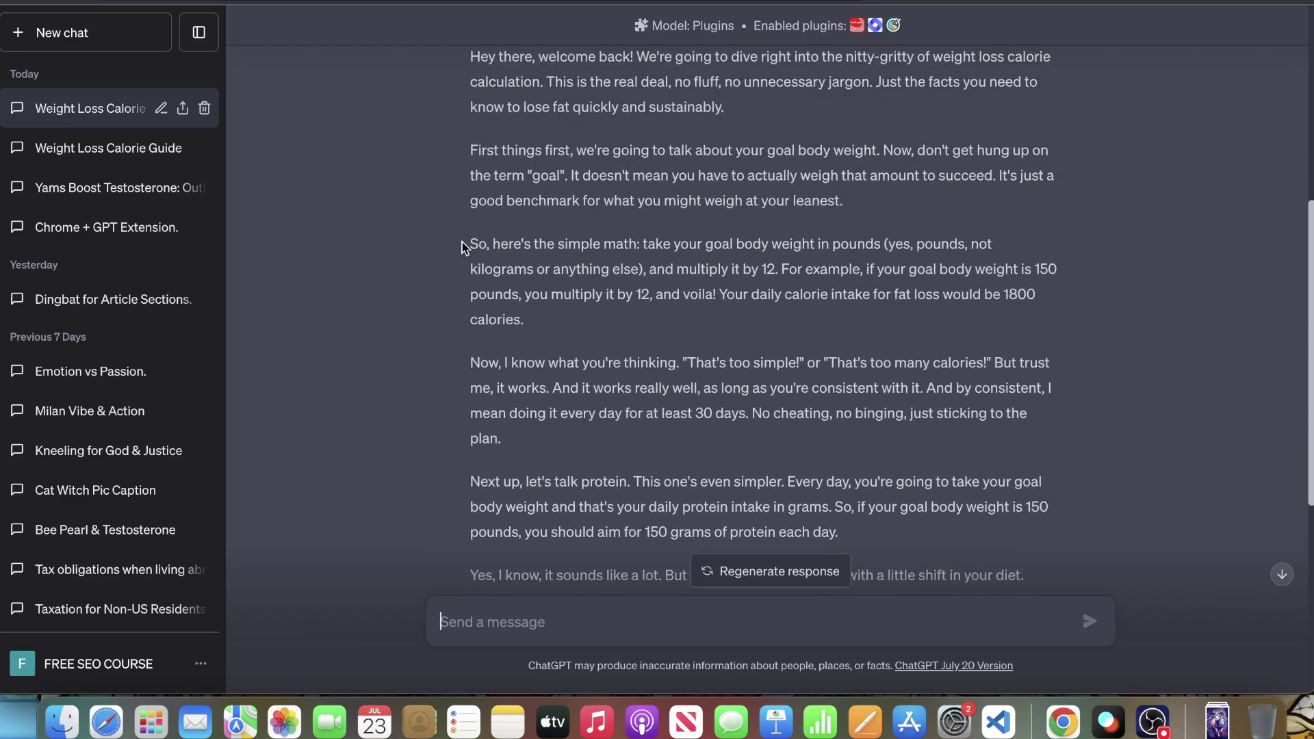
{"action": "key", "text": "super+Tab"}
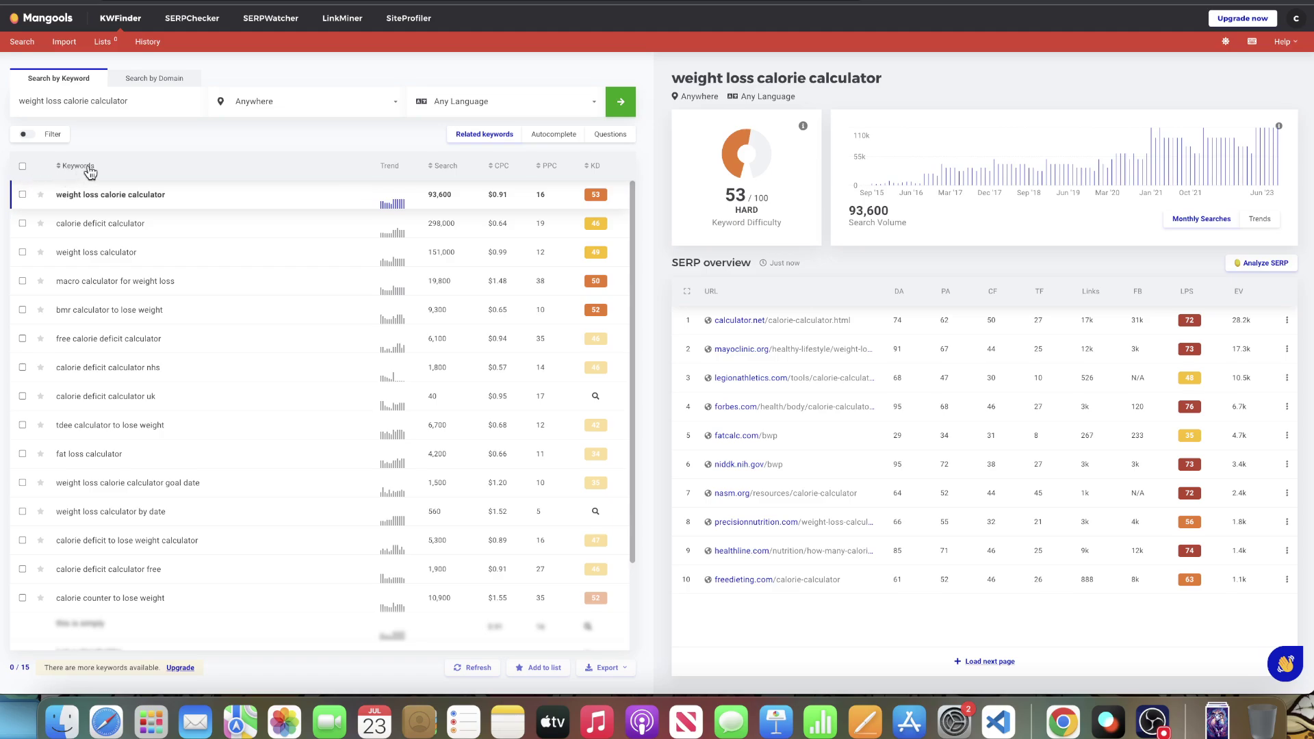
{"action": "scroll", "coordinate": [381, 240], "scroll_direction": "down", "scroll_amount": 3}
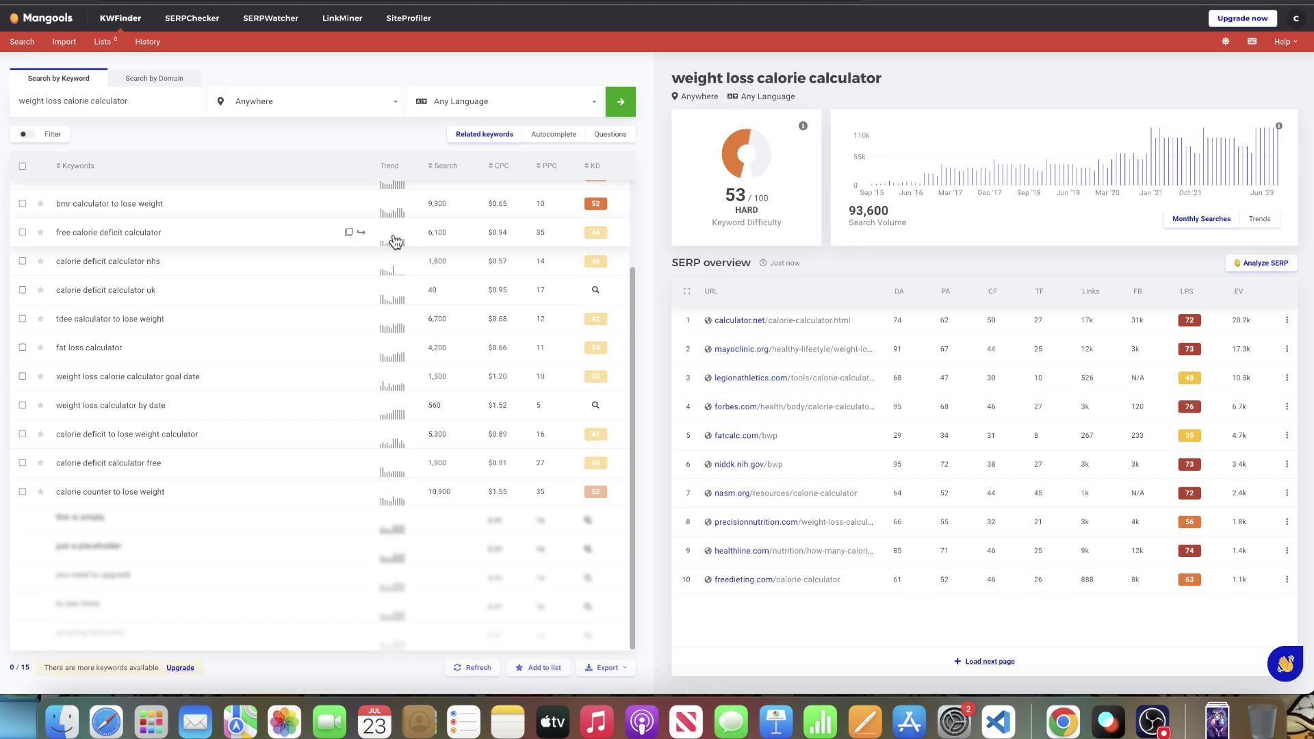
{"action": "scroll", "coordinate": [322, 290], "scroll_direction": "up", "scroll_amount": 3}
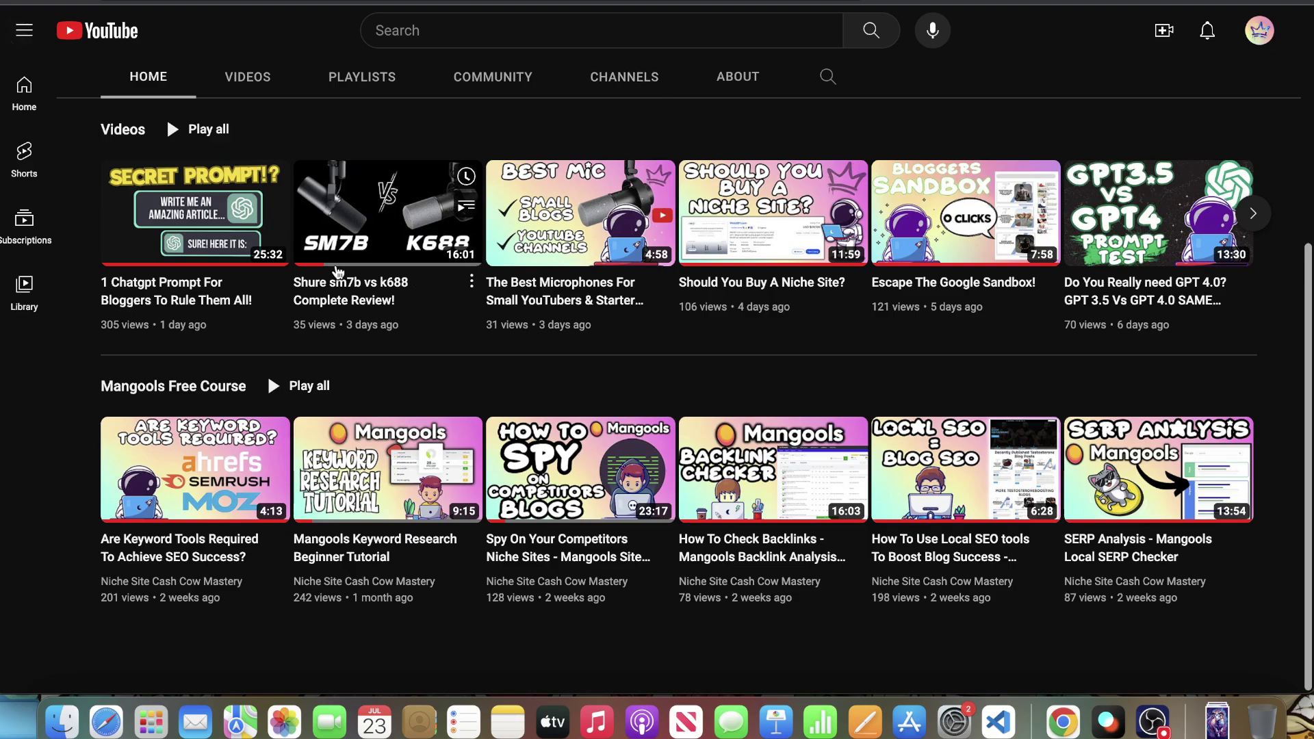
{"action": "scroll", "coordinate": [305, 305], "scroll_direction": "up", "scroll_amount": 3}
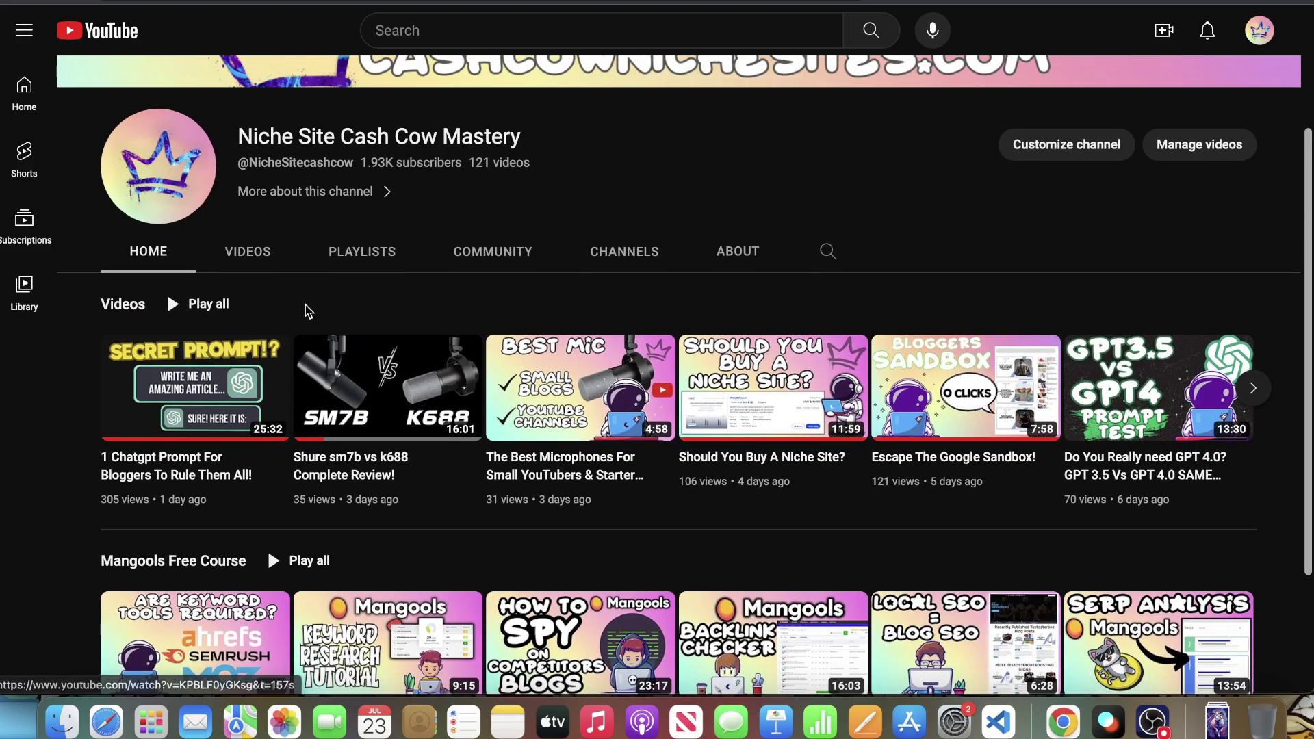
{"action": "scroll", "coordinate": [226, 383], "scroll_direction": "down", "scroll_amount": 3}
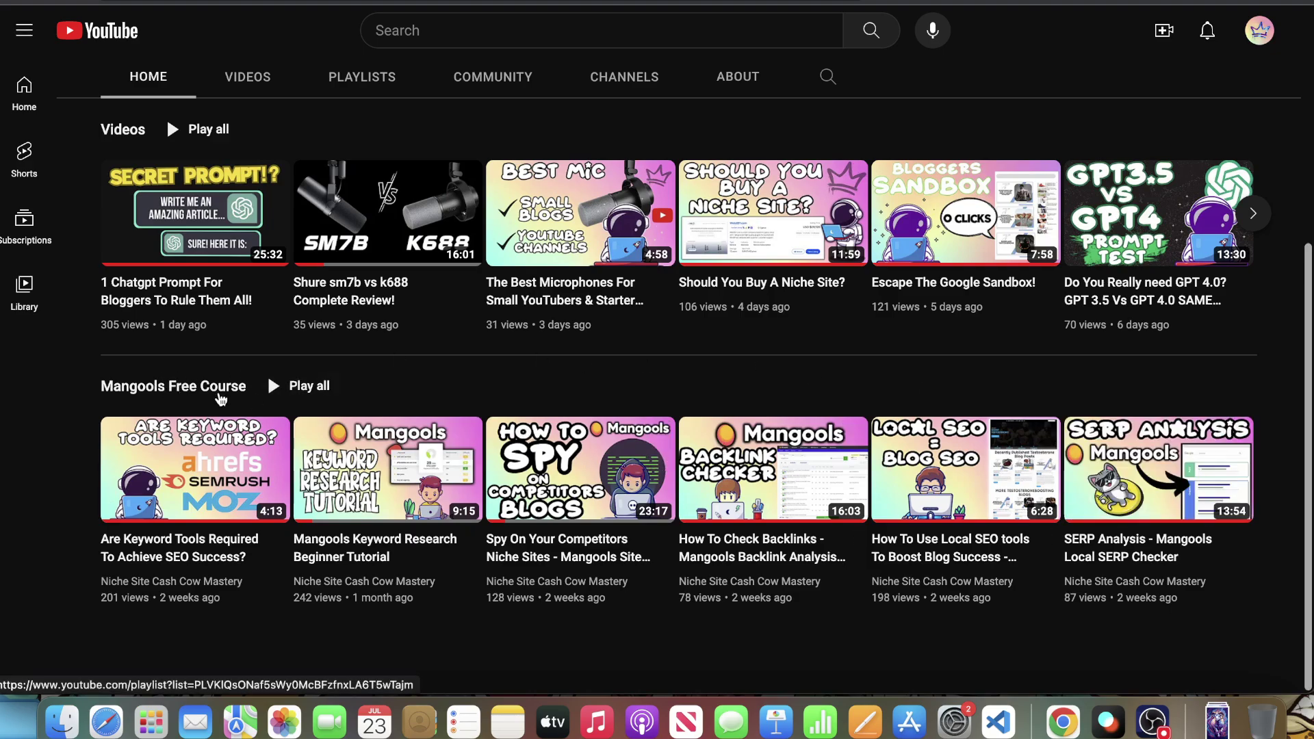
{"action": "scroll", "coordinate": [370, 267], "scroll_direction": "up", "scroll_amount": 5}
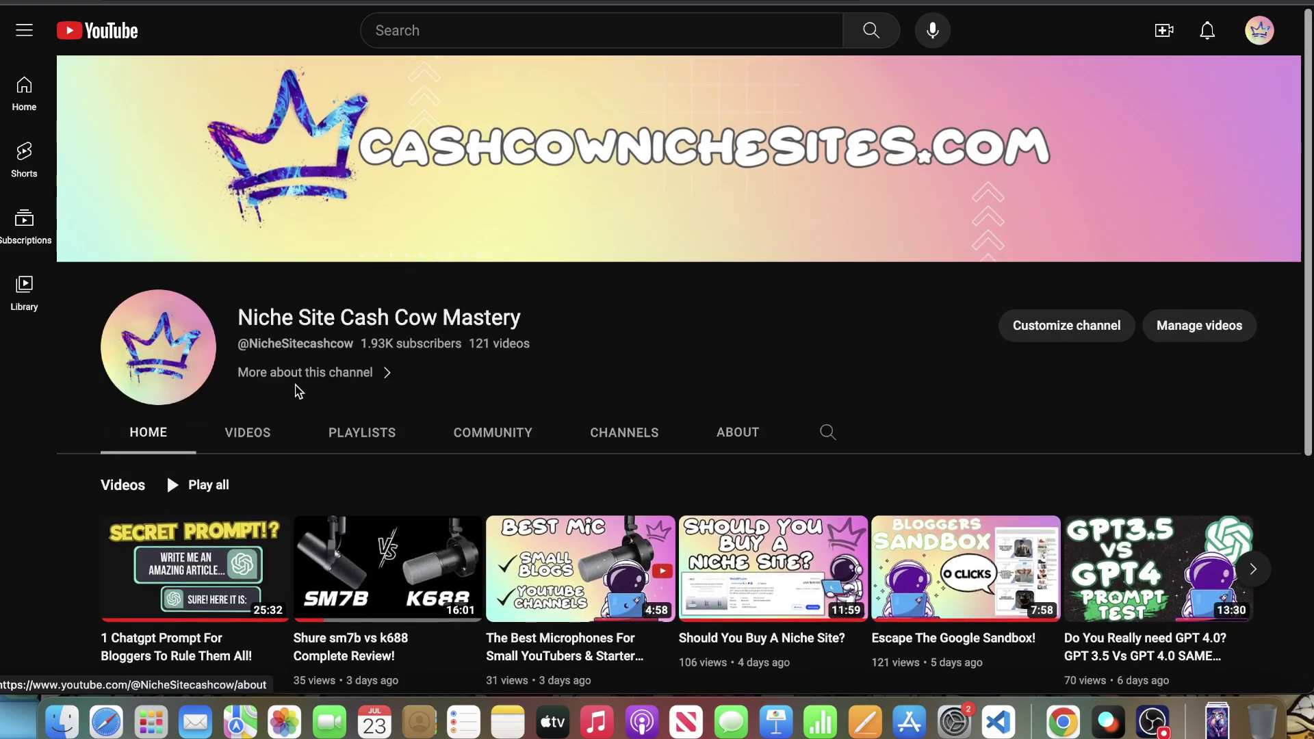
{"action": "left_click", "coordinate": [236, 433]}
{"action": "scroll", "coordinate": [436, 230], "scroll_direction": "down", "scroll_amount": 5}
{"action": "scroll", "coordinate": [436, 229], "scroll_direction": "up", "scroll_amount": 6}
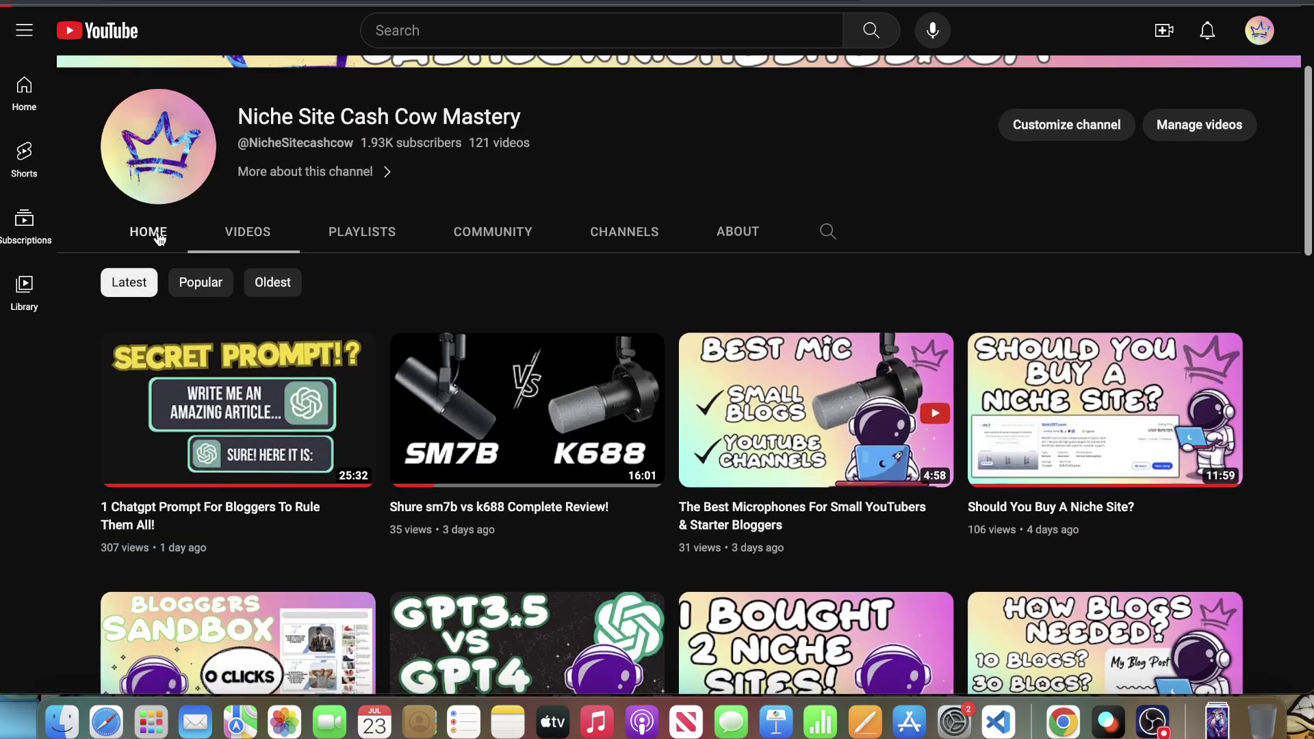
{"action": "left_click", "coordinate": [159, 233]}
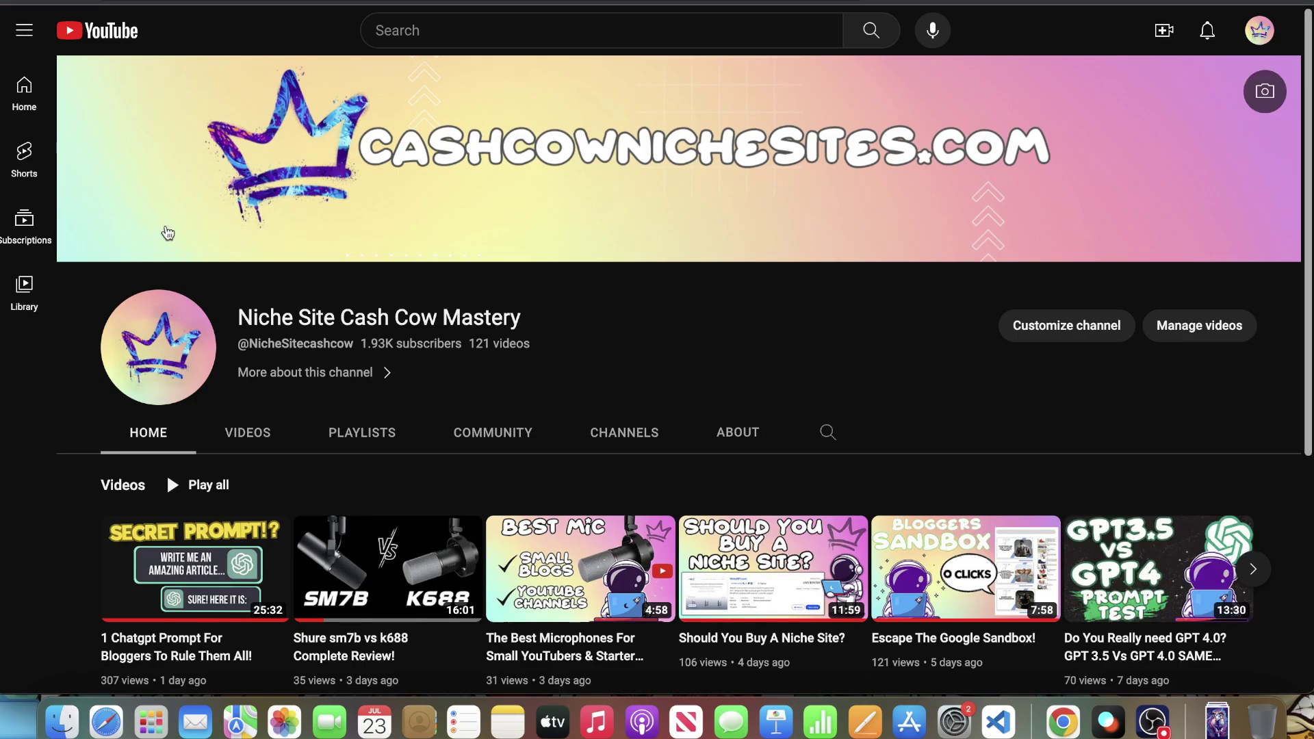
{"action": "scroll", "coordinate": [717, 559], "scroll_direction": "down", "scroll_amount": 5}
{"action": "scroll", "coordinate": [717, 559], "scroll_direction": "up", "scroll_amount": 1}
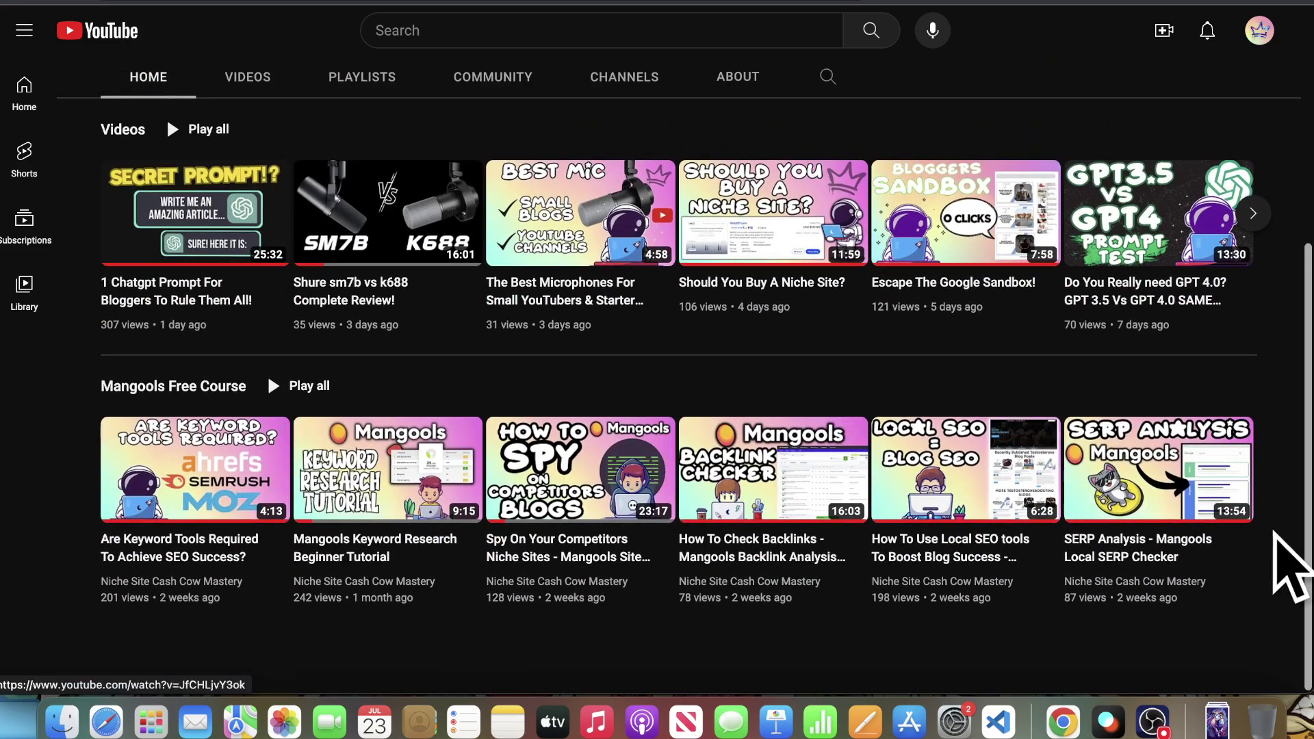